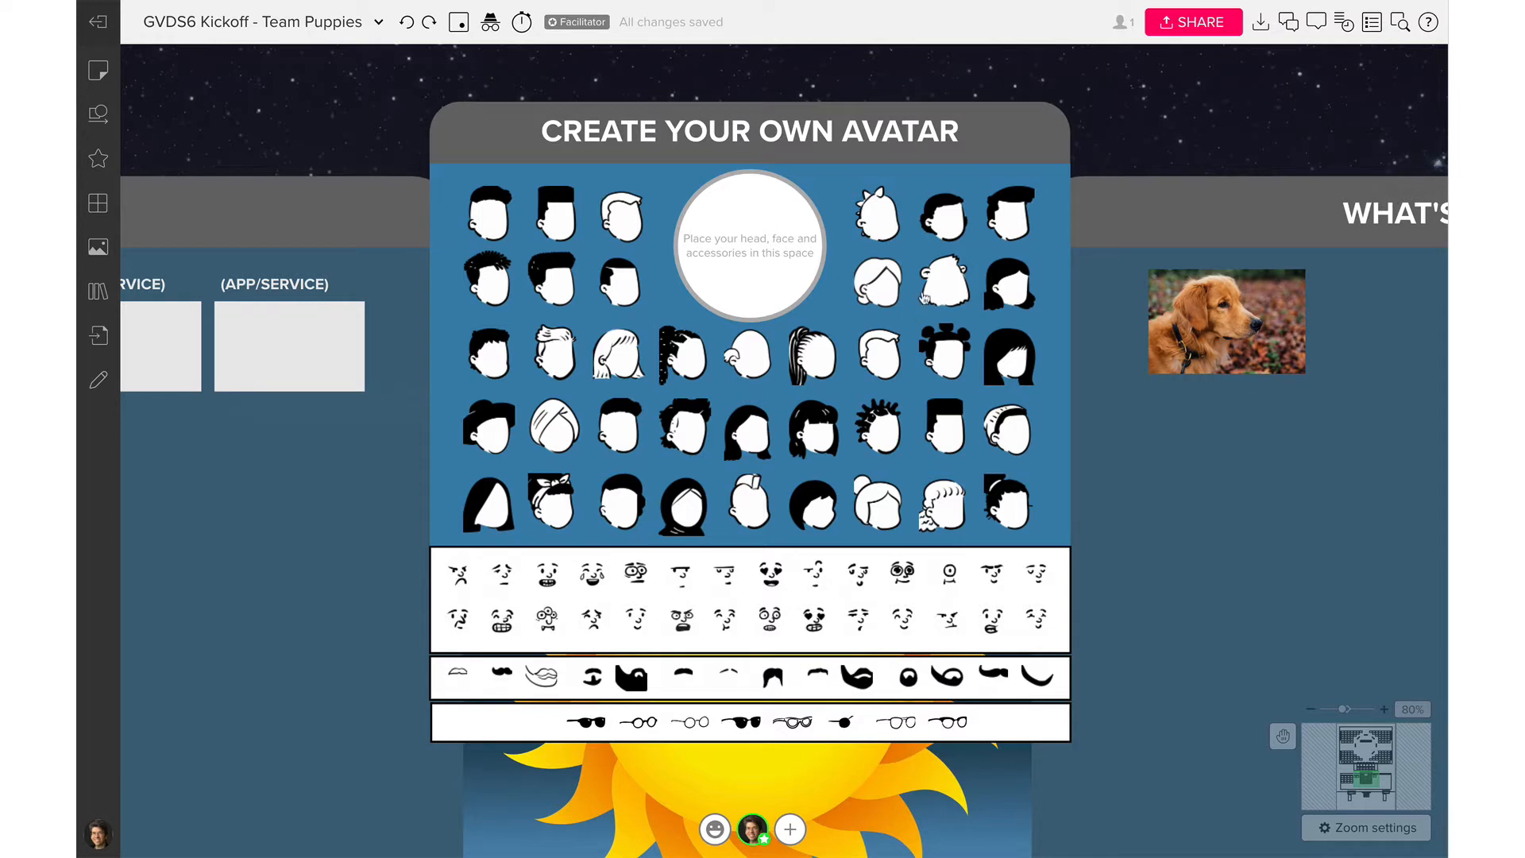
Place the top-right short dark hairstyle in the avatar circle and put a smiling face on it
{"action": "left_click_drag", "start_coordinate": [1011, 224], "coordinate": [750, 251]}
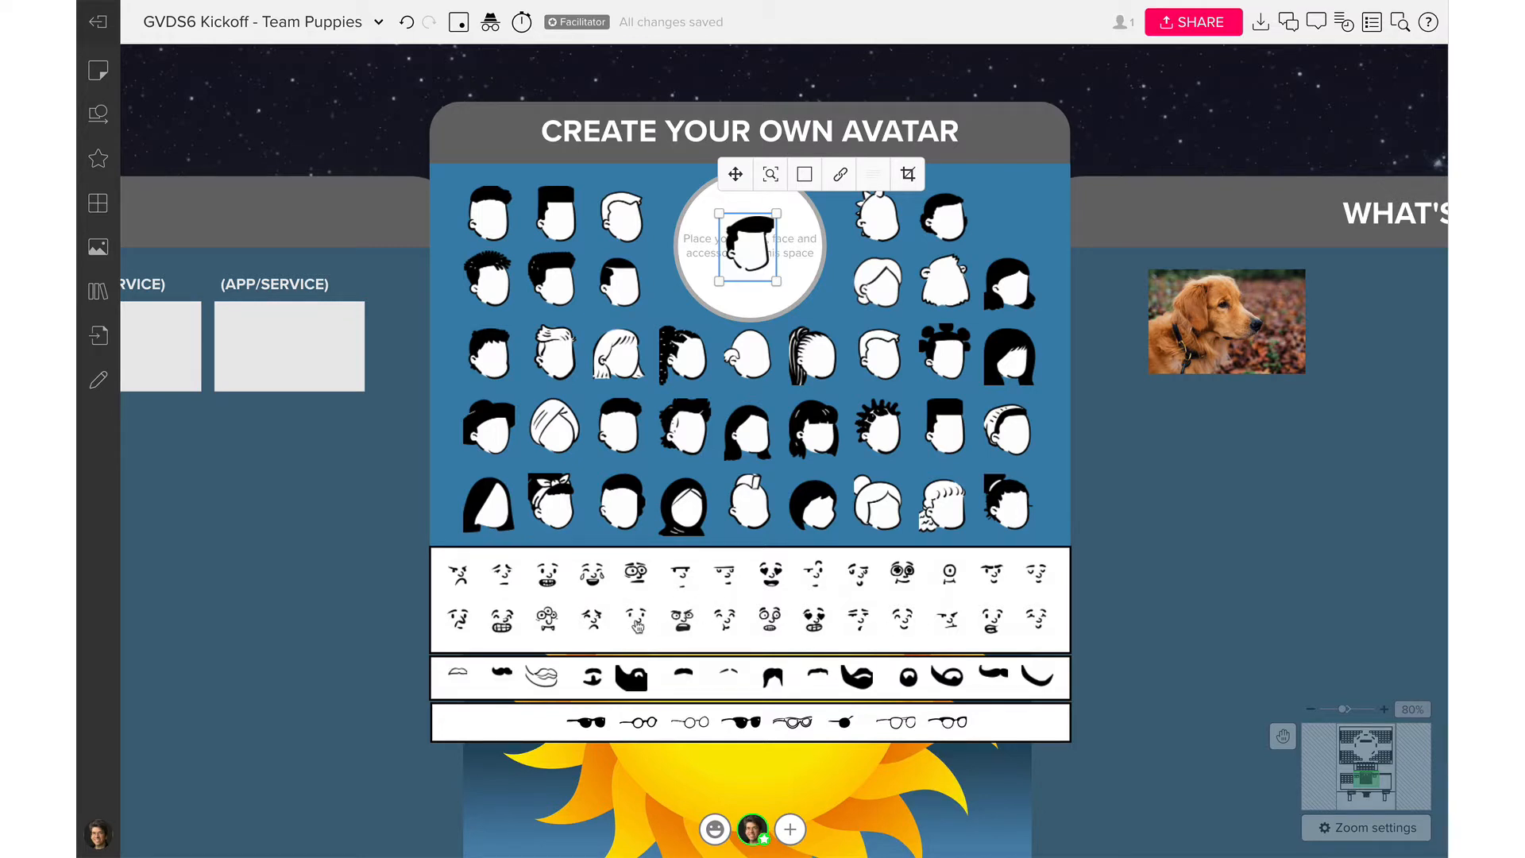
{"action": "left_click", "coordinate": [637, 627]}
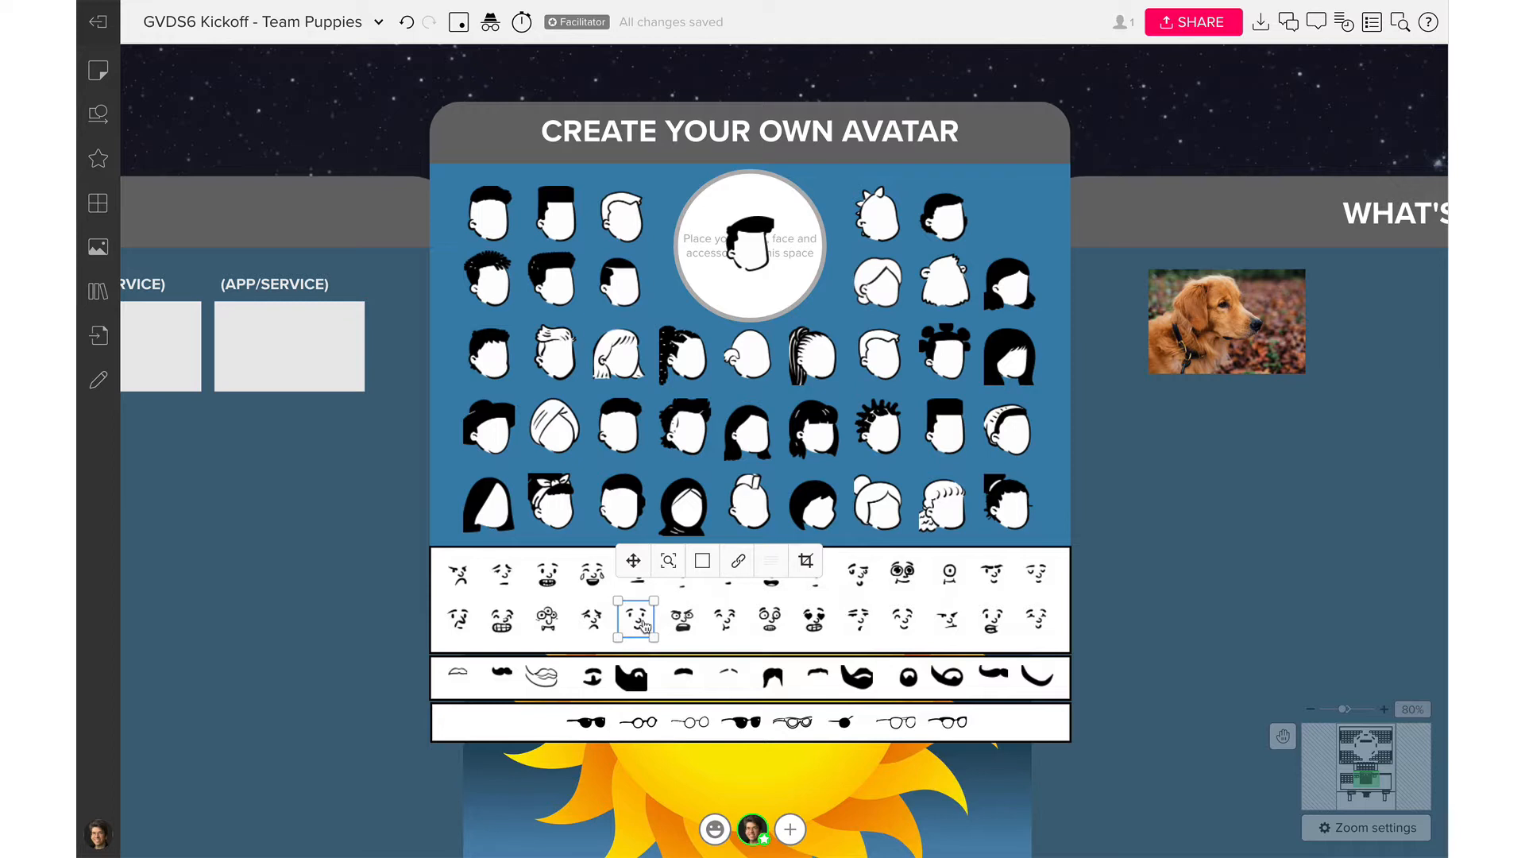
{"action": "left_click_drag", "start_coordinate": [645, 627], "coordinate": [653, 628]}
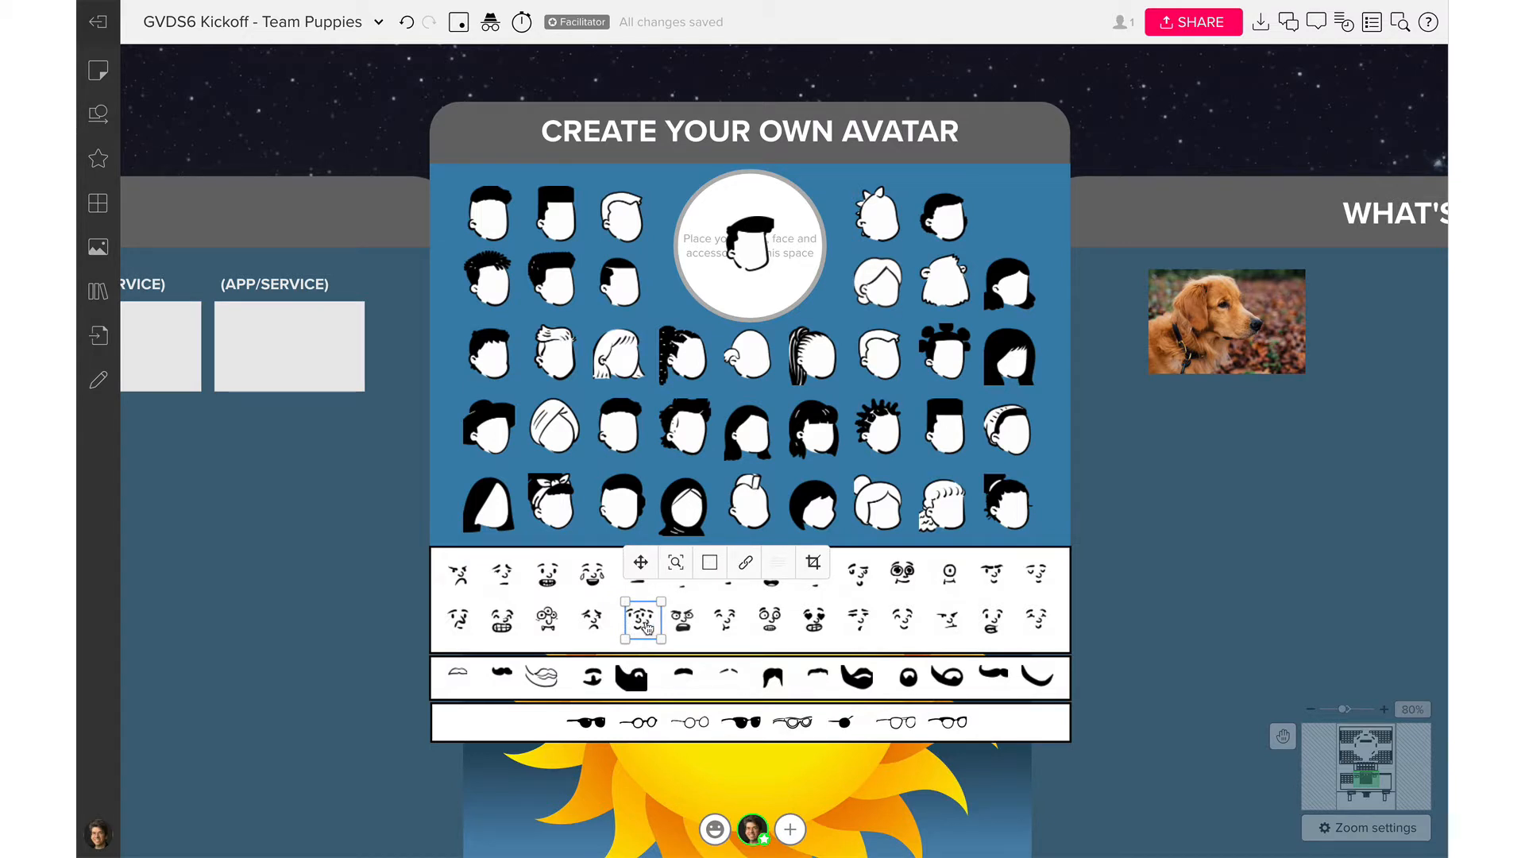
{"action": "left_click_drag", "start_coordinate": [648, 627], "coordinate": [756, 258]}
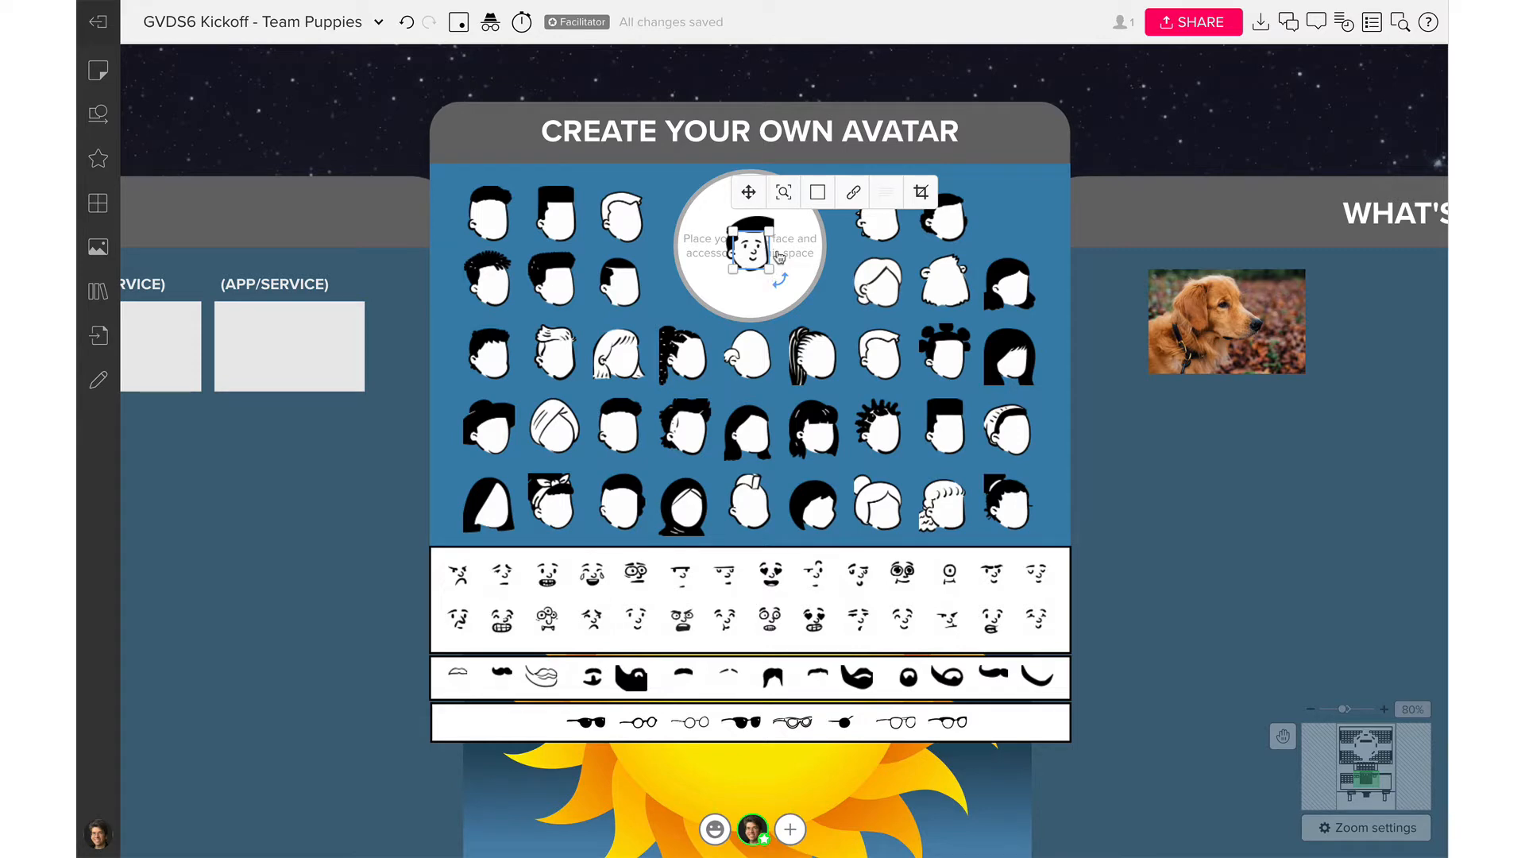
{"action": "left_click", "coordinate": [785, 198]}
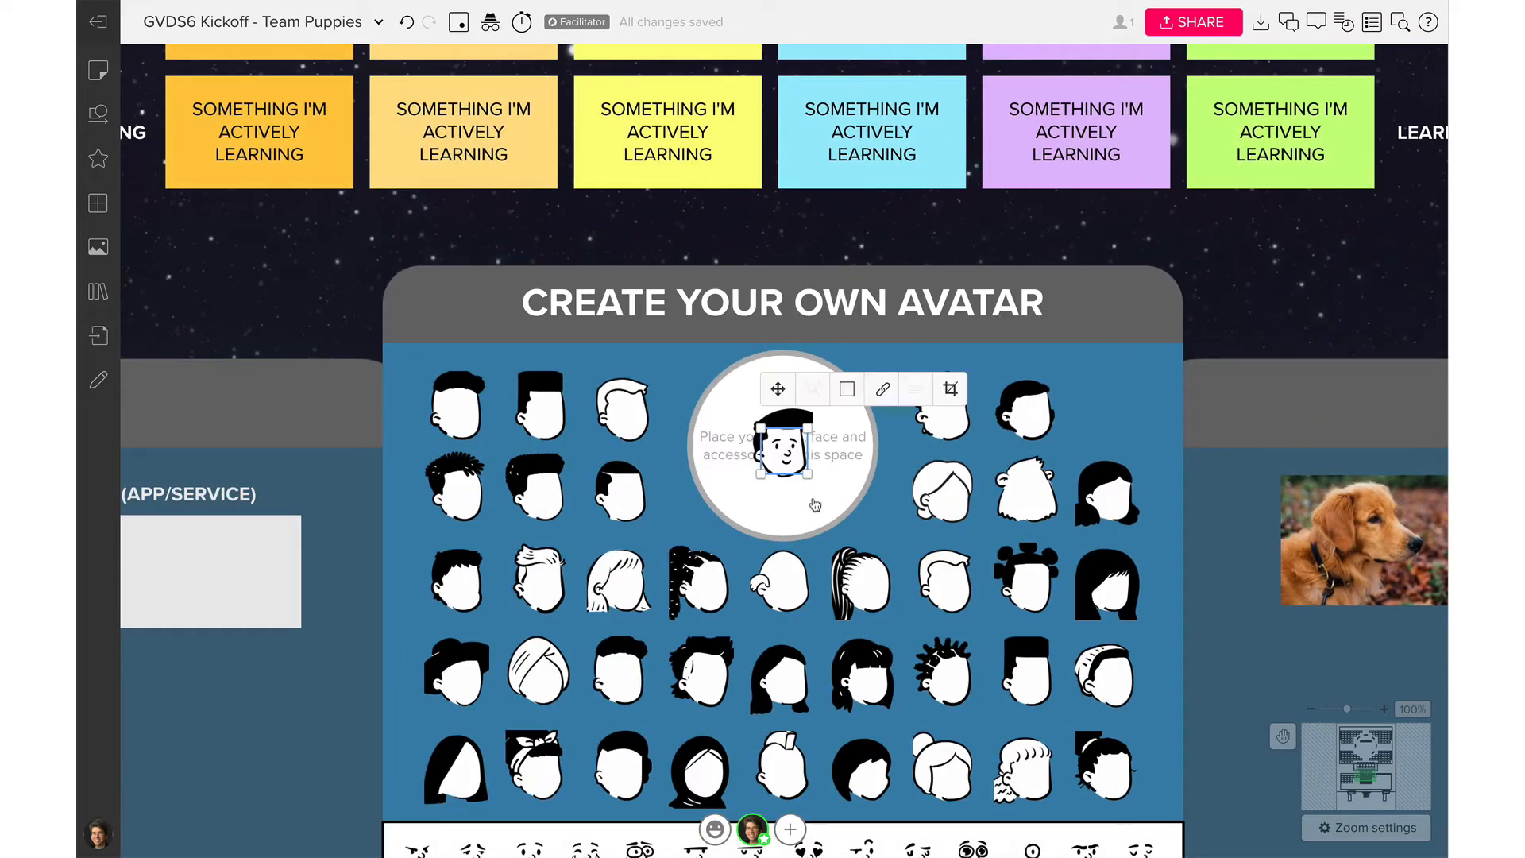
{"action": "left_click", "coordinate": [814, 505]}
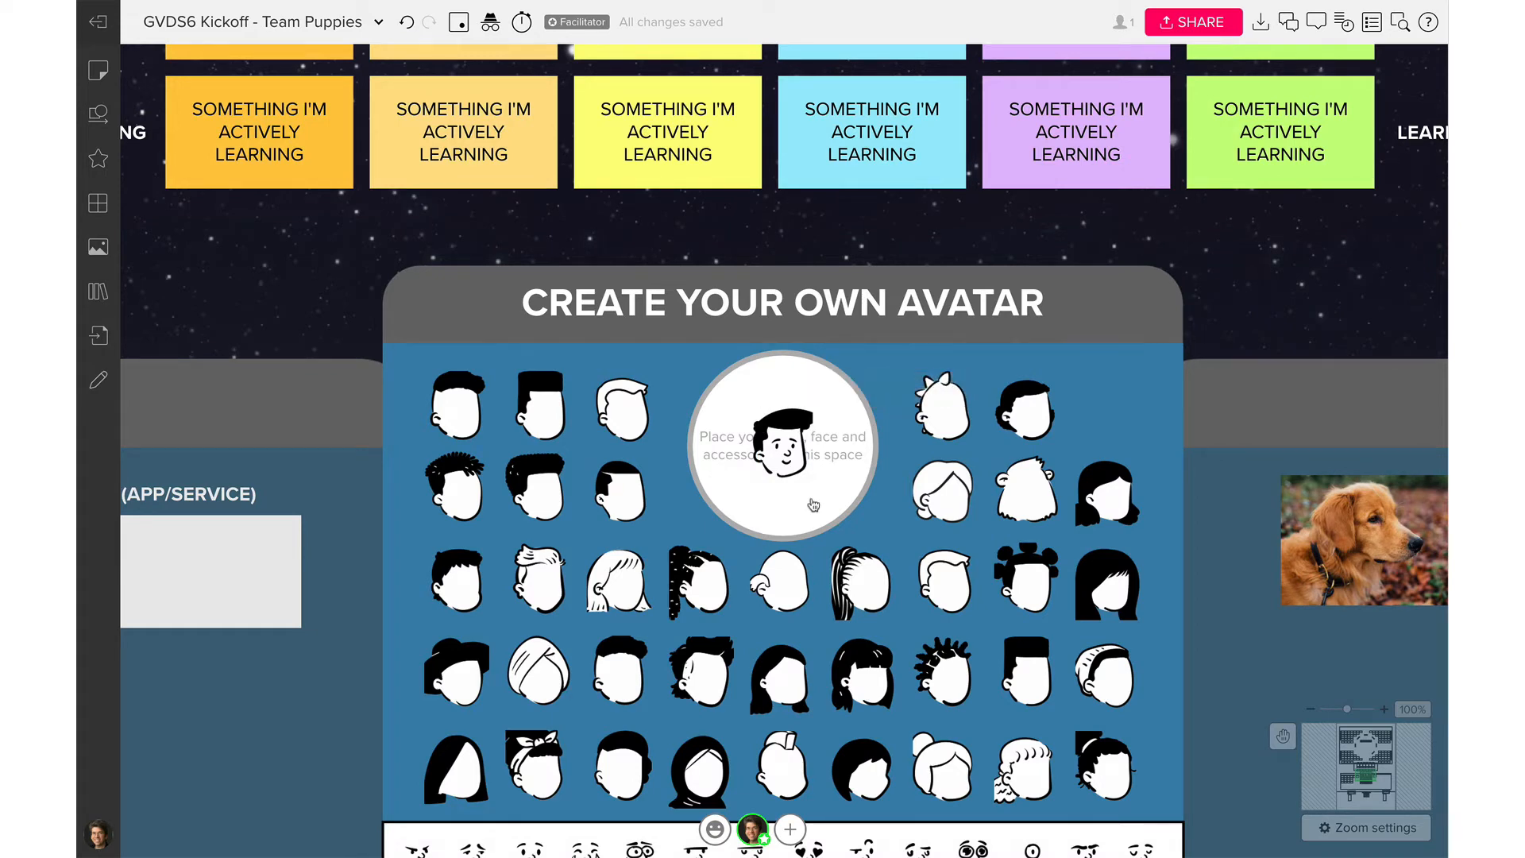
{"action": "scroll", "coordinate": [802, 623], "scroll_direction": "down", "scroll_amount": 5}
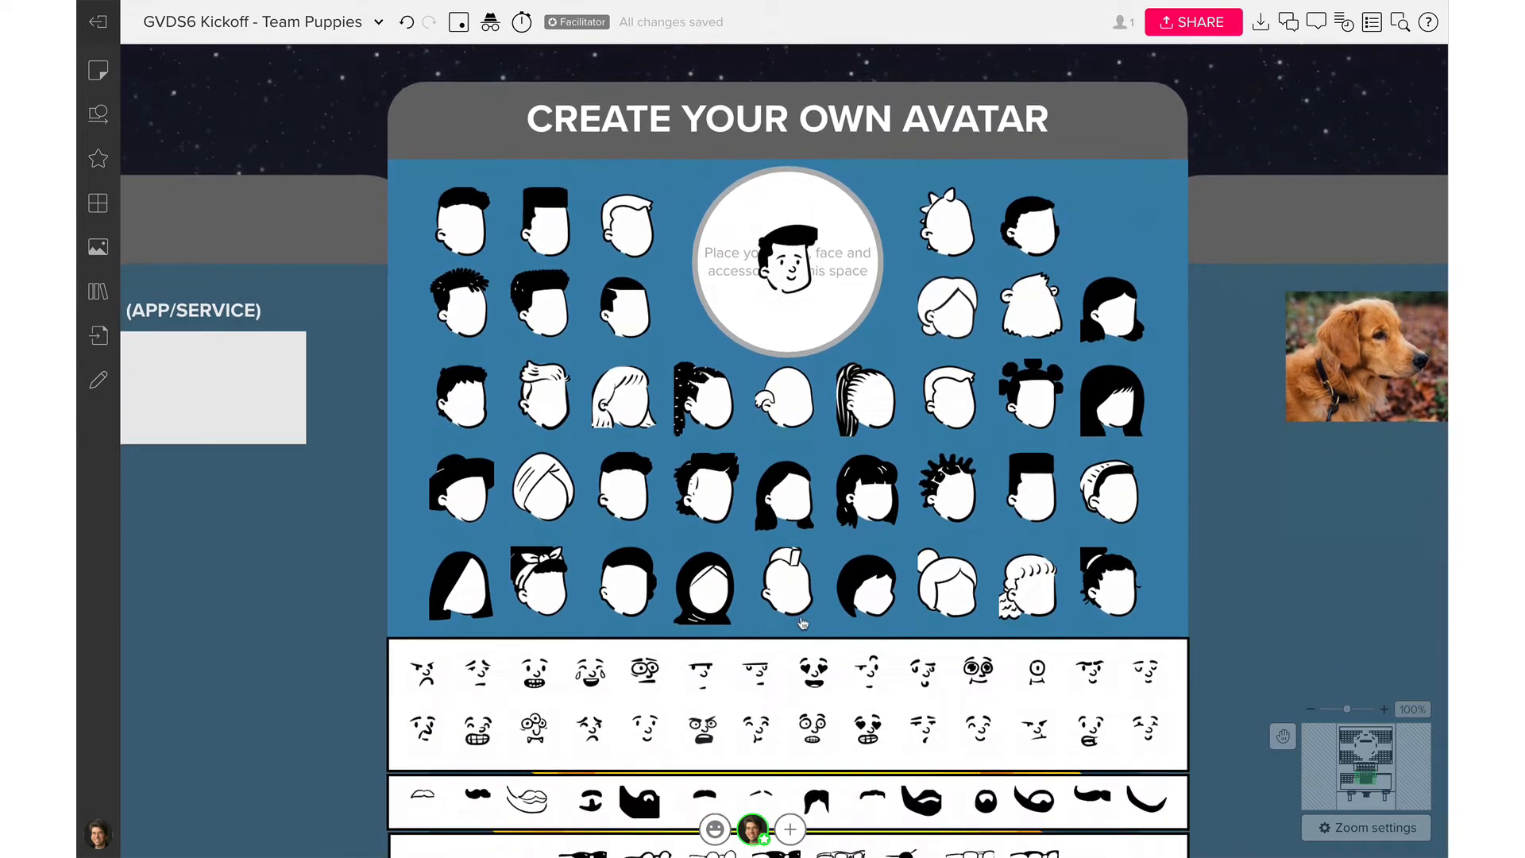
{"action": "left_click", "coordinate": [898, 711]}
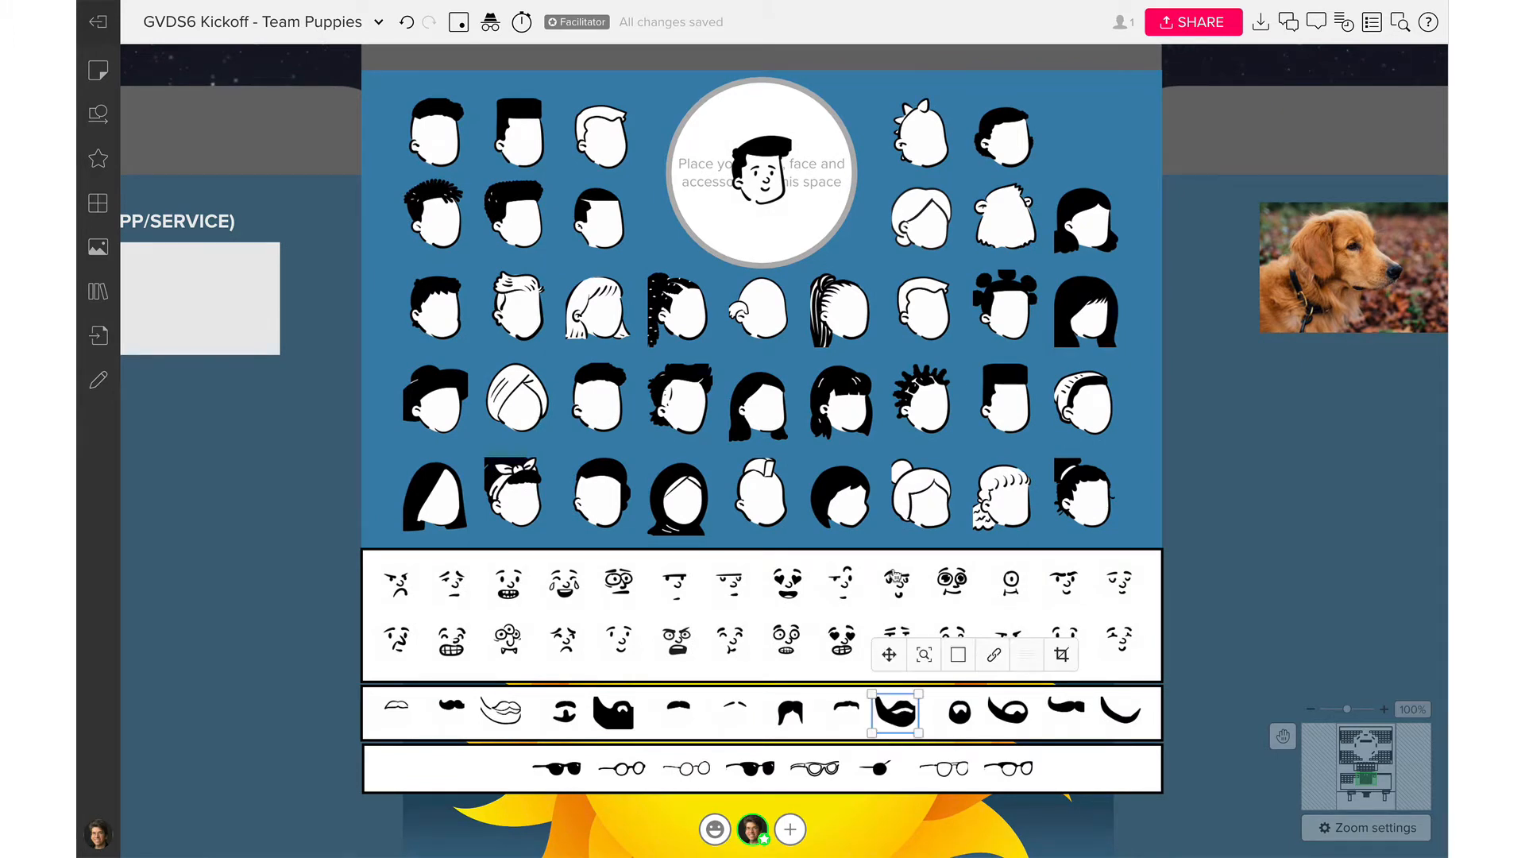
{"action": "key", "text": "ctrl+d"}
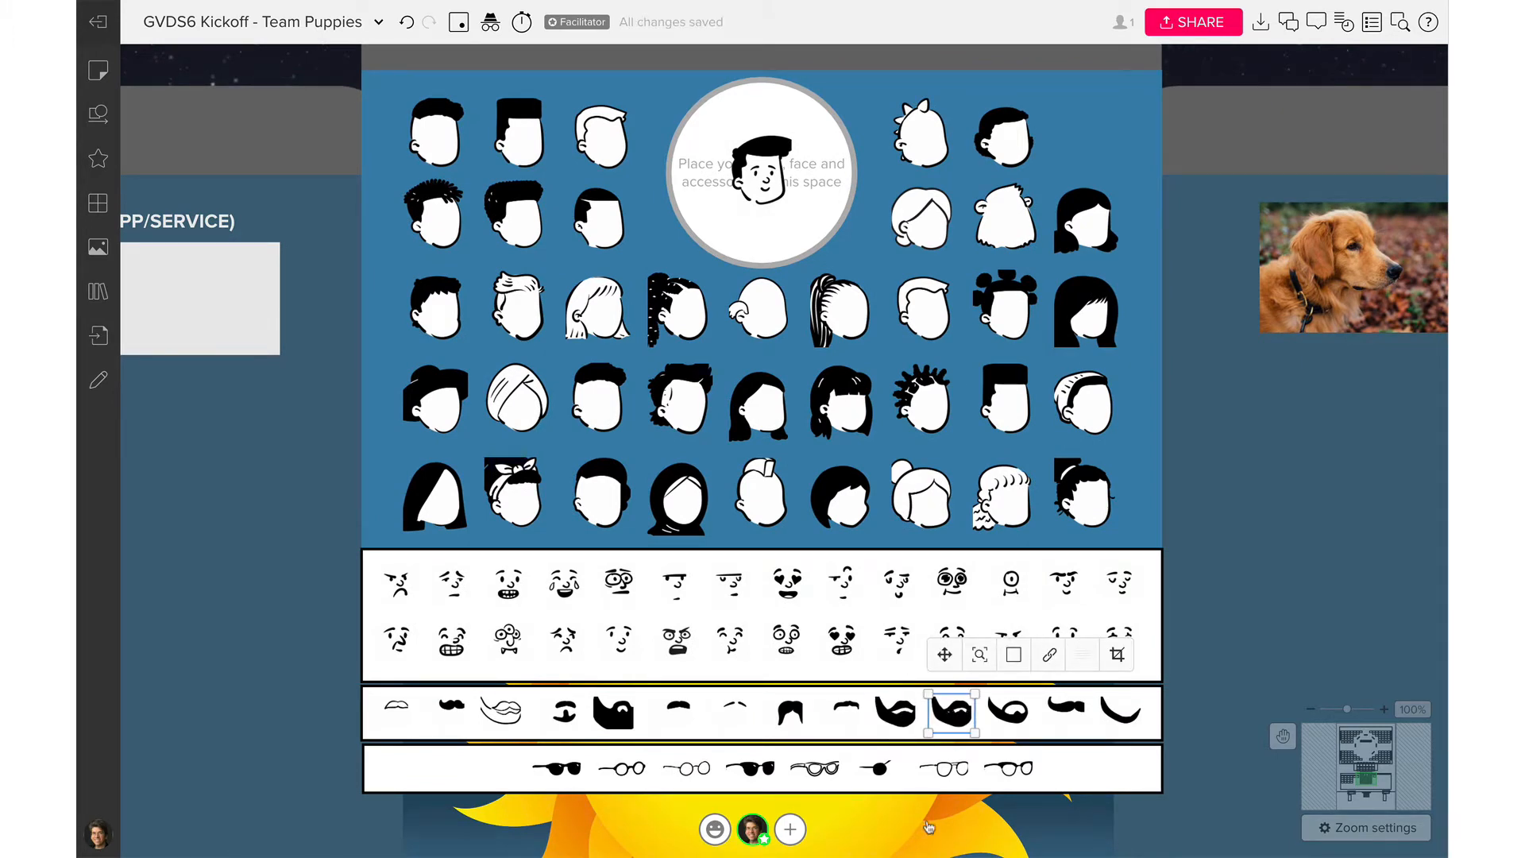
{"action": "left_click_drag", "start_coordinate": [967, 727], "coordinate": [772, 209]}
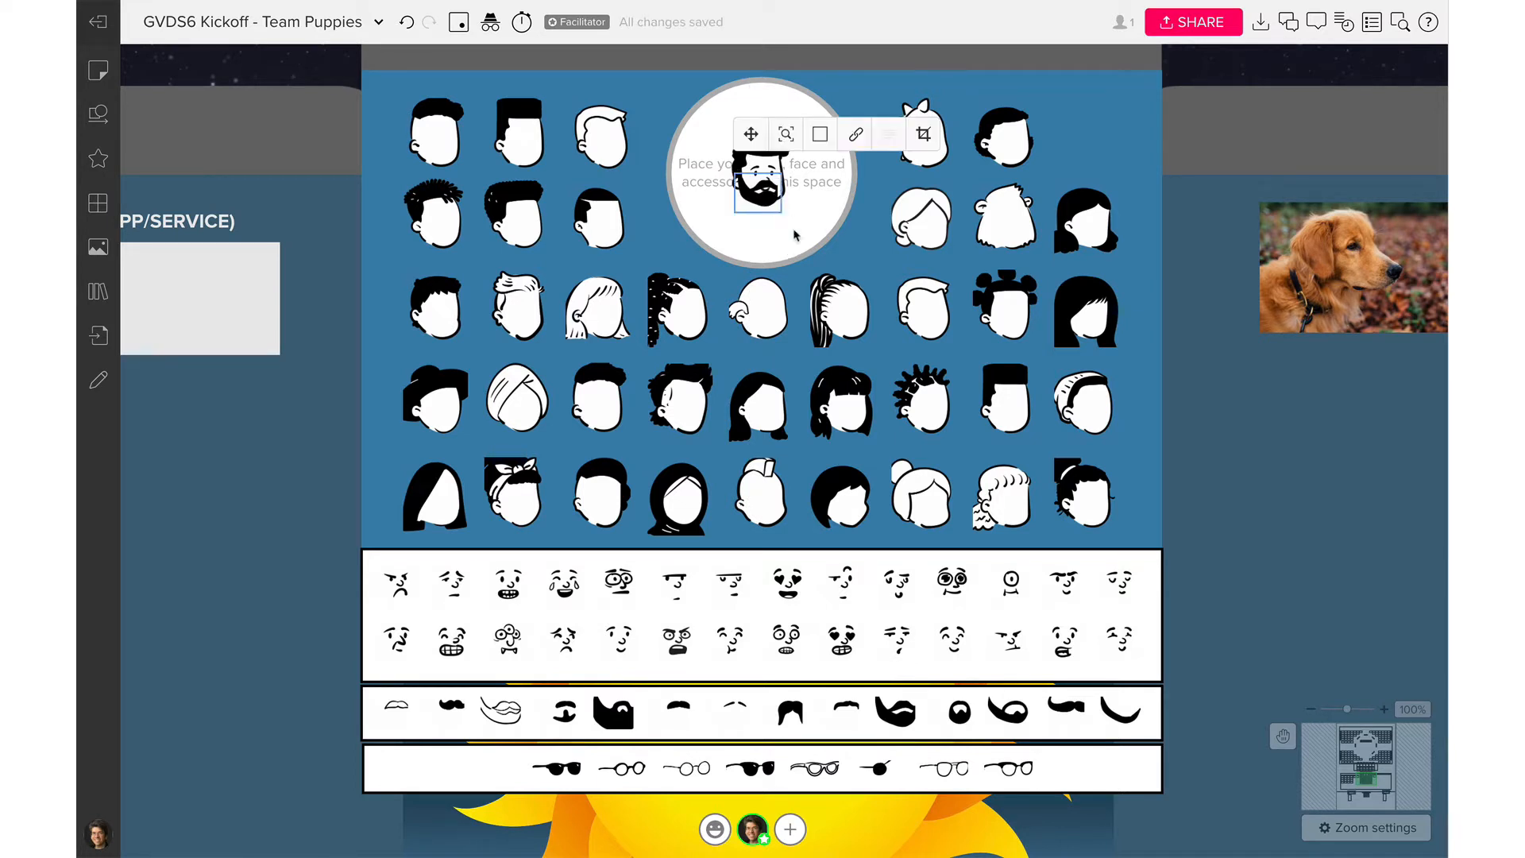
{"action": "left_click", "coordinate": [826, 222]}
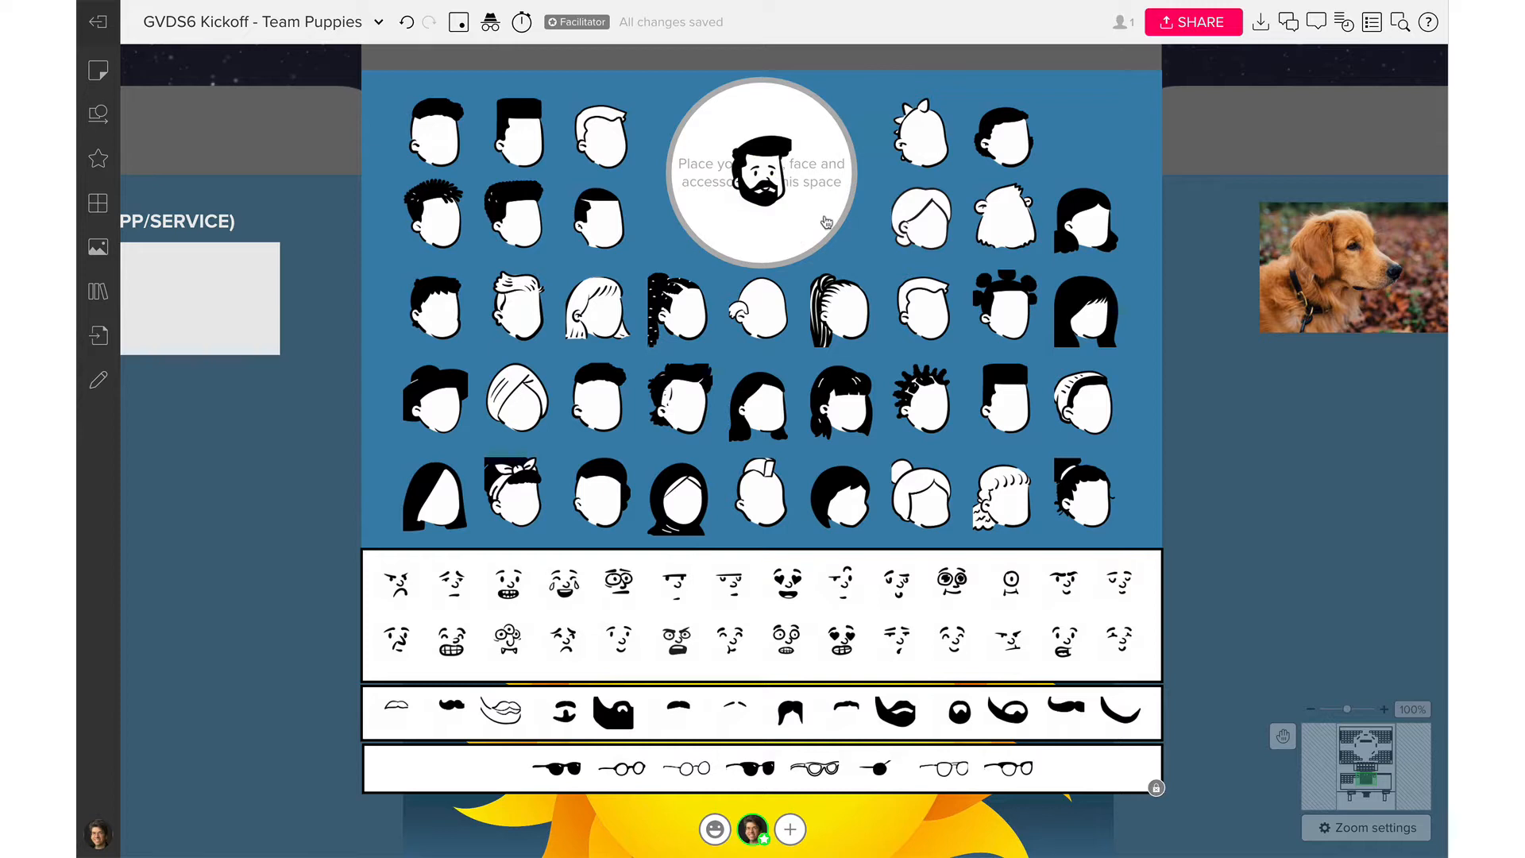
{"action": "left_click", "coordinate": [751, 205]}
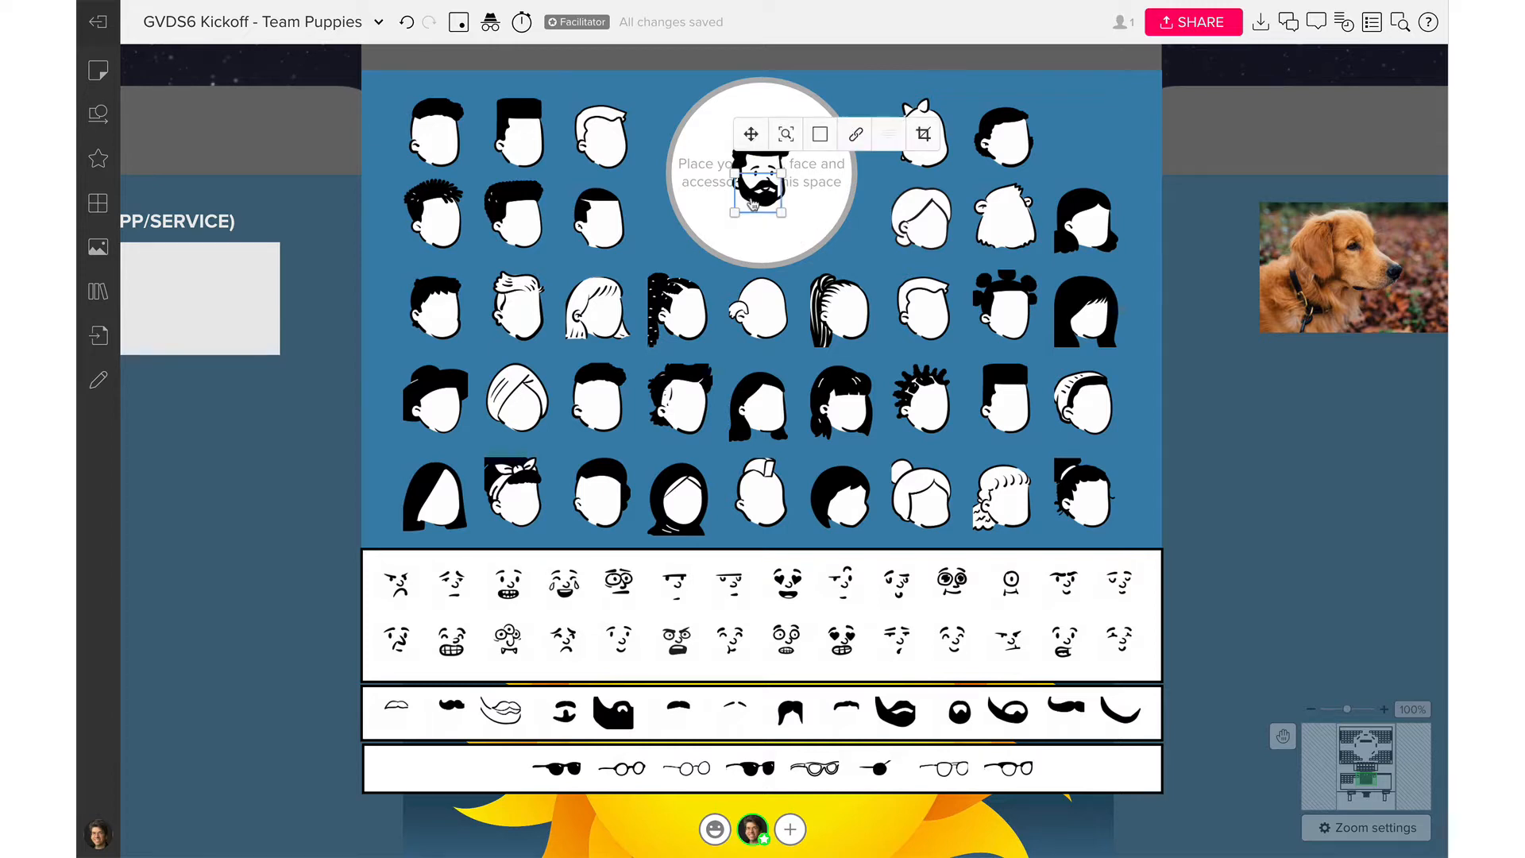
{"action": "key", "text": "Delete"}
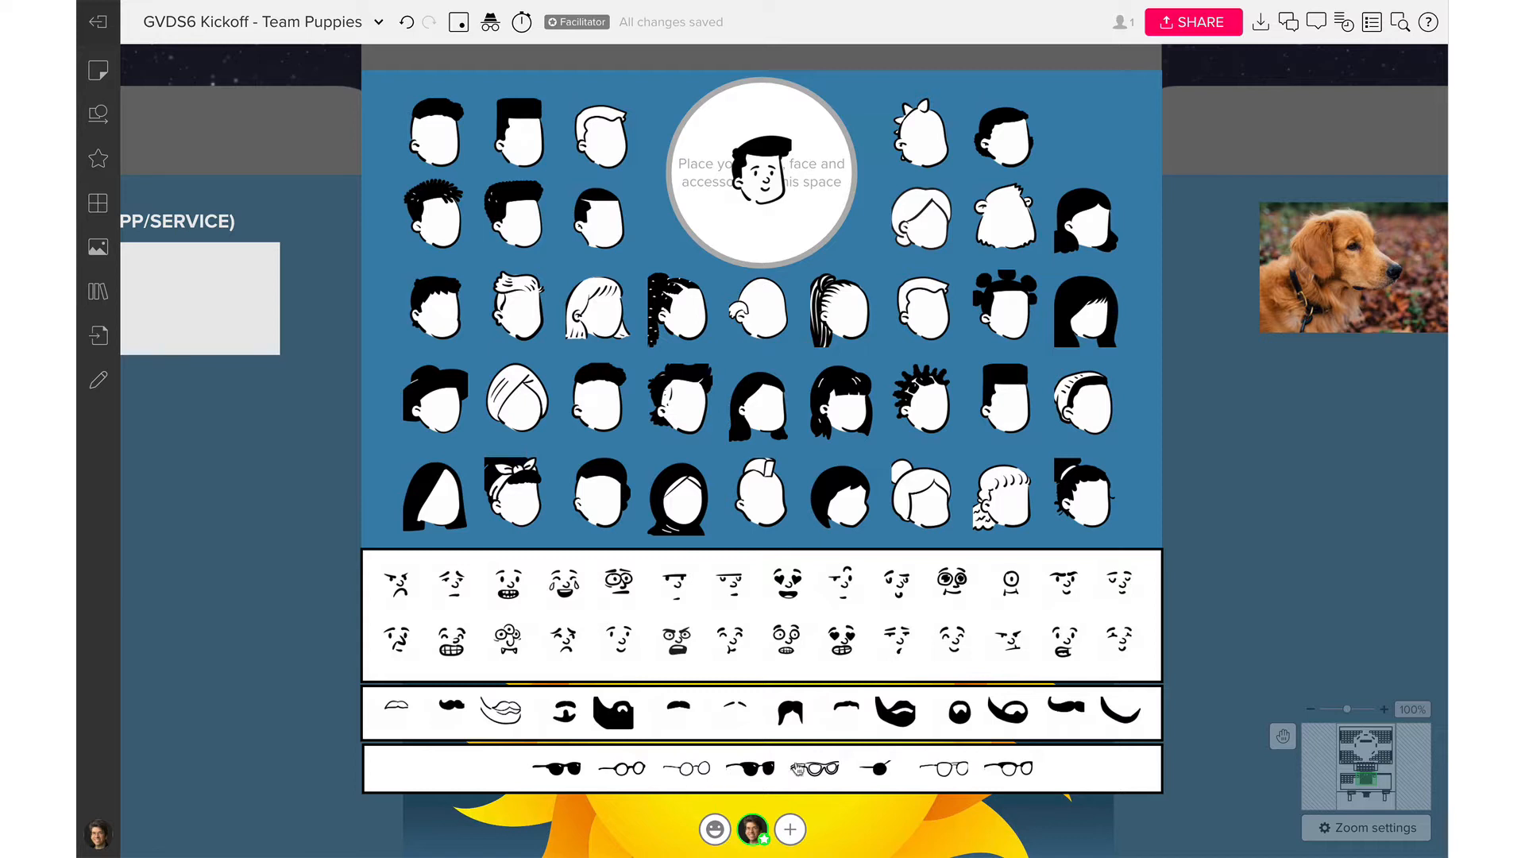
Put the last pair of thin-framed glasses from the glasses row on the avatar's face
{"action": "left_click", "coordinate": [959, 776]}
{"action": "left_click", "coordinate": [1005, 776]}
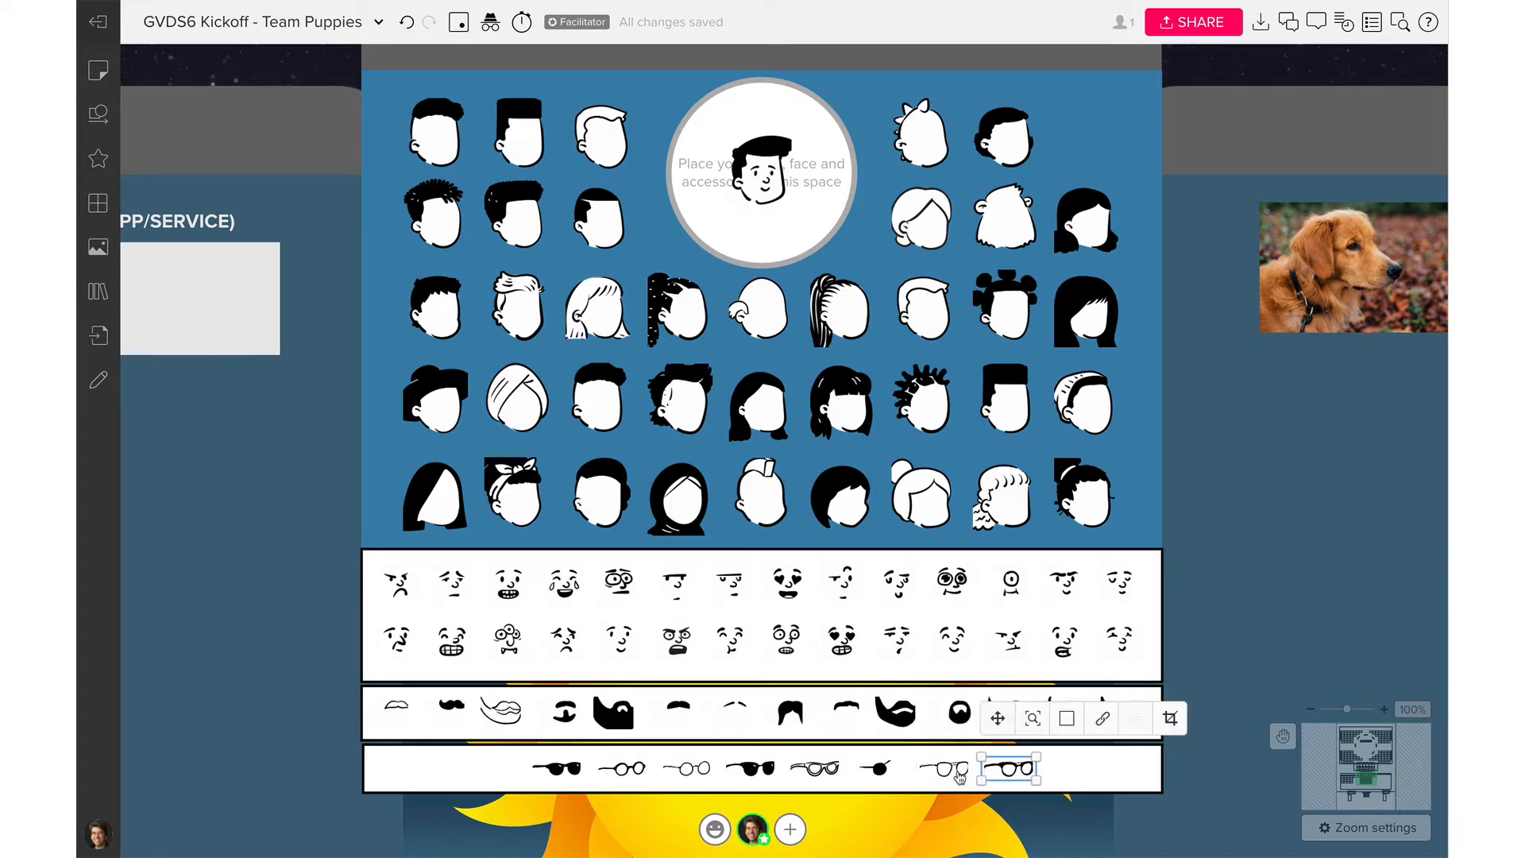
{"action": "left_click_drag", "start_coordinate": [1005, 777], "coordinate": [755, 181]}
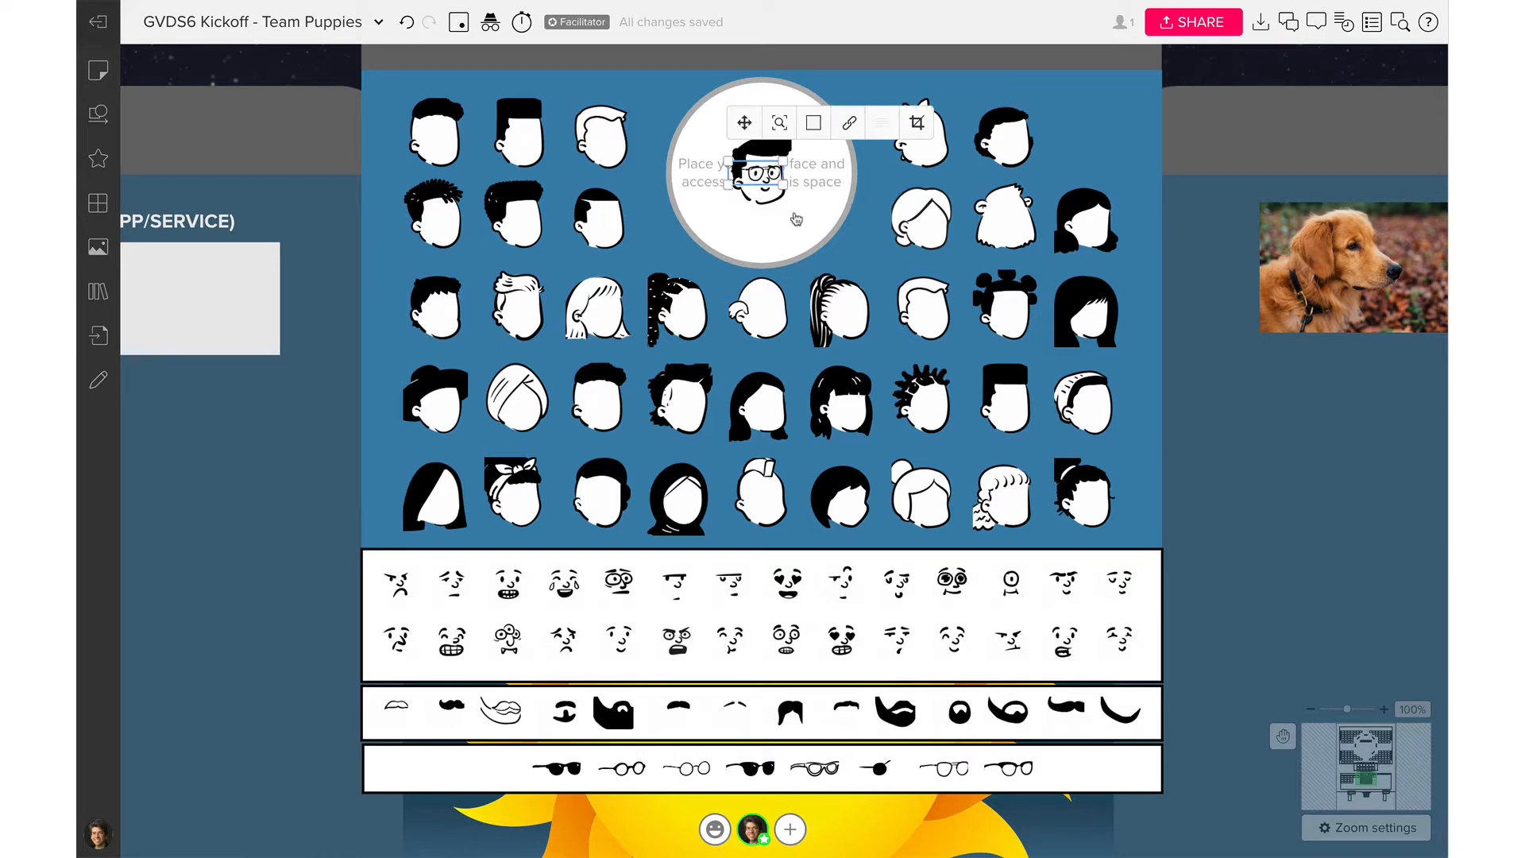
Zoom in on the avatar and select its face, hair and glasses together
{"action": "key", "text": "super+plus"}
{"action": "key", "text": "super+plus"}
{"action": "scroll", "coordinate": [797, 219], "scroll_direction": "up", "scroll_amount": 4}
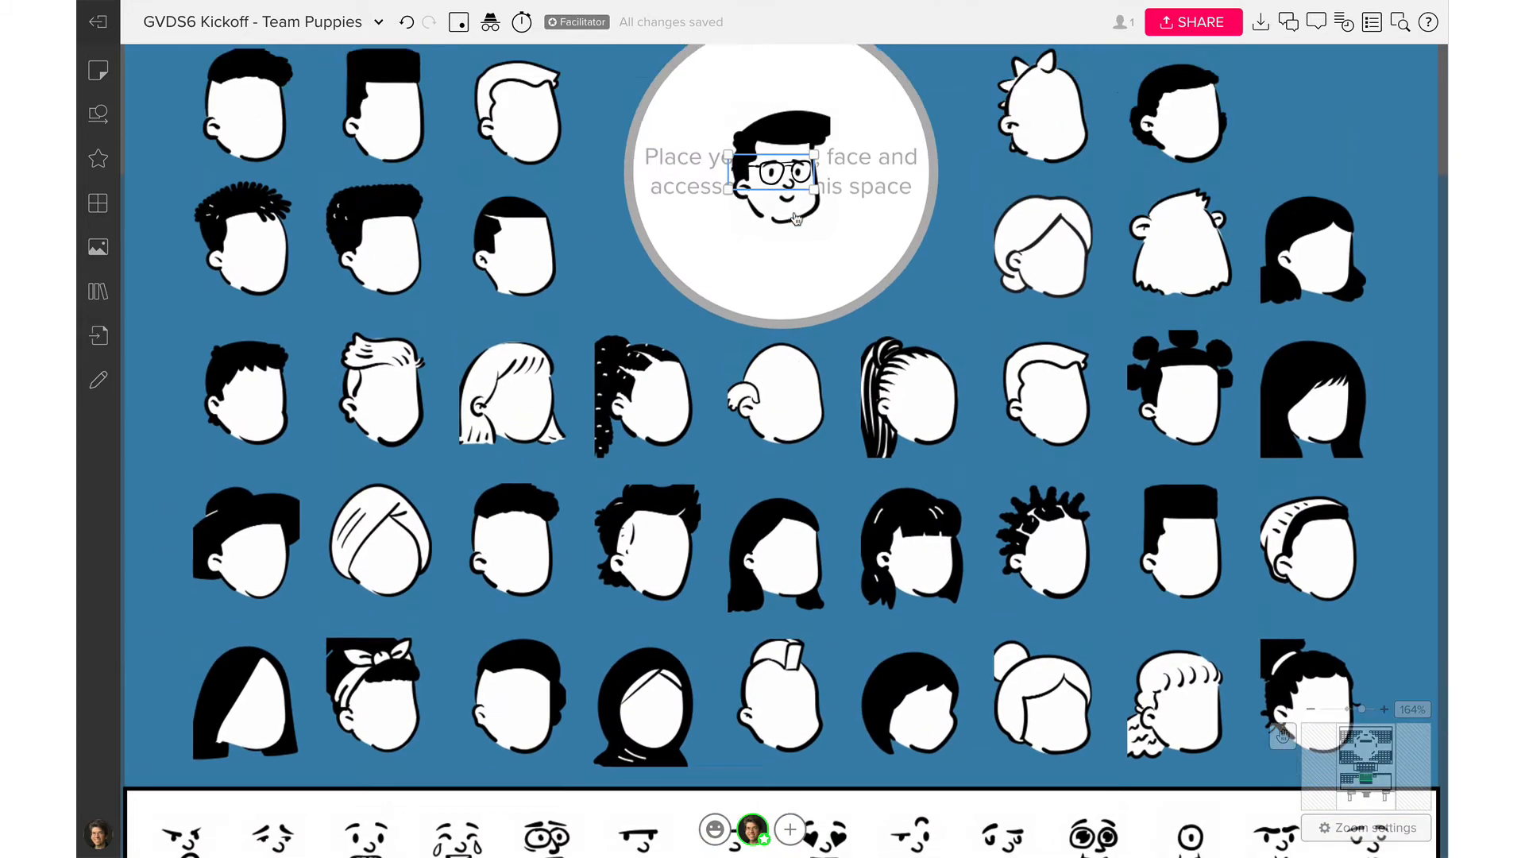
{"action": "left_click", "coordinate": [765, 350]}
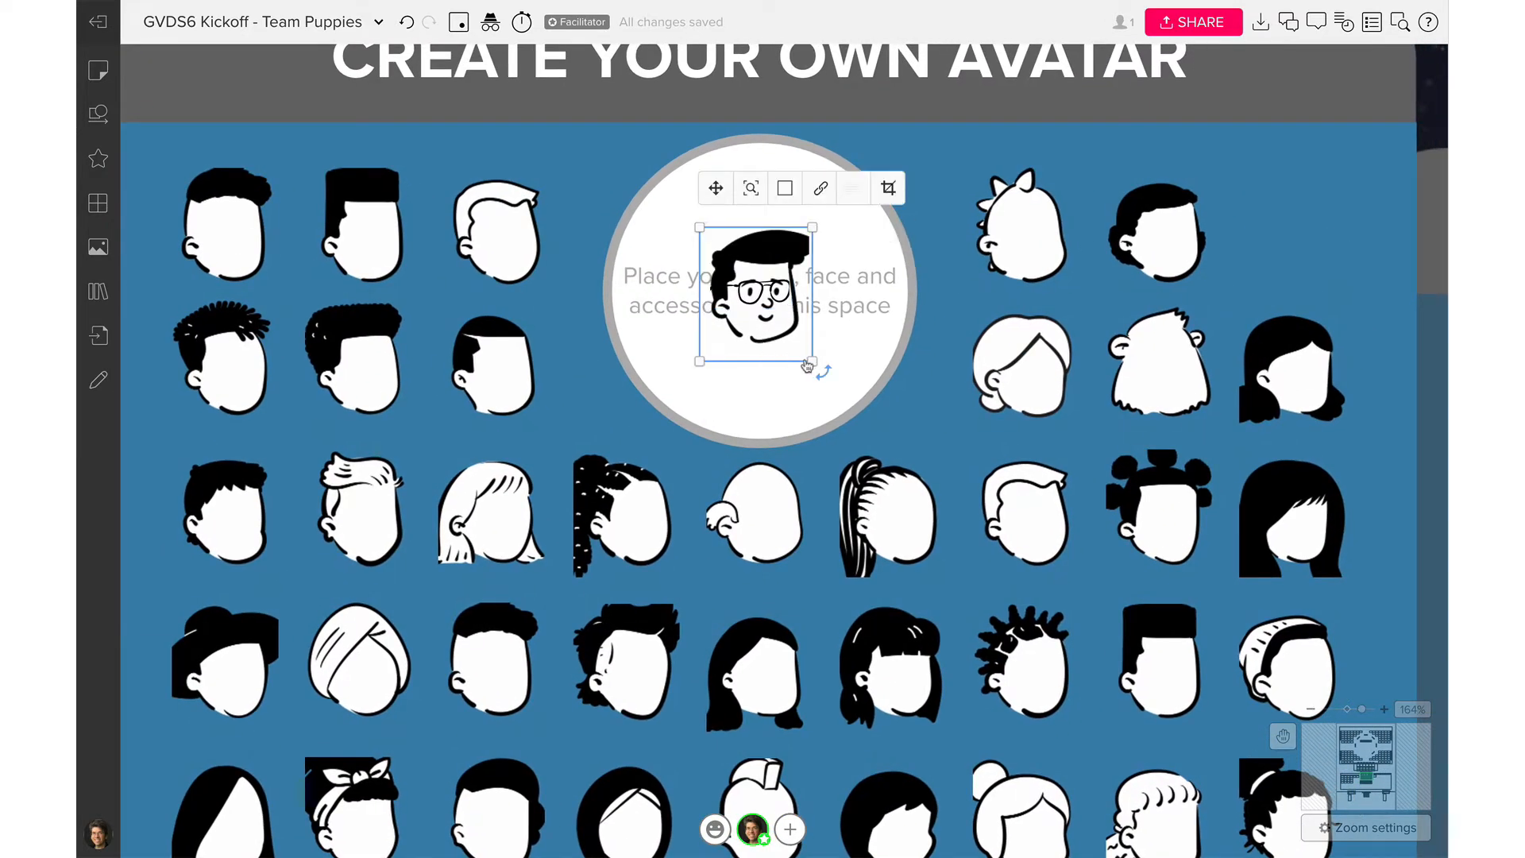
{"action": "left_click", "coordinate": [878, 311]}
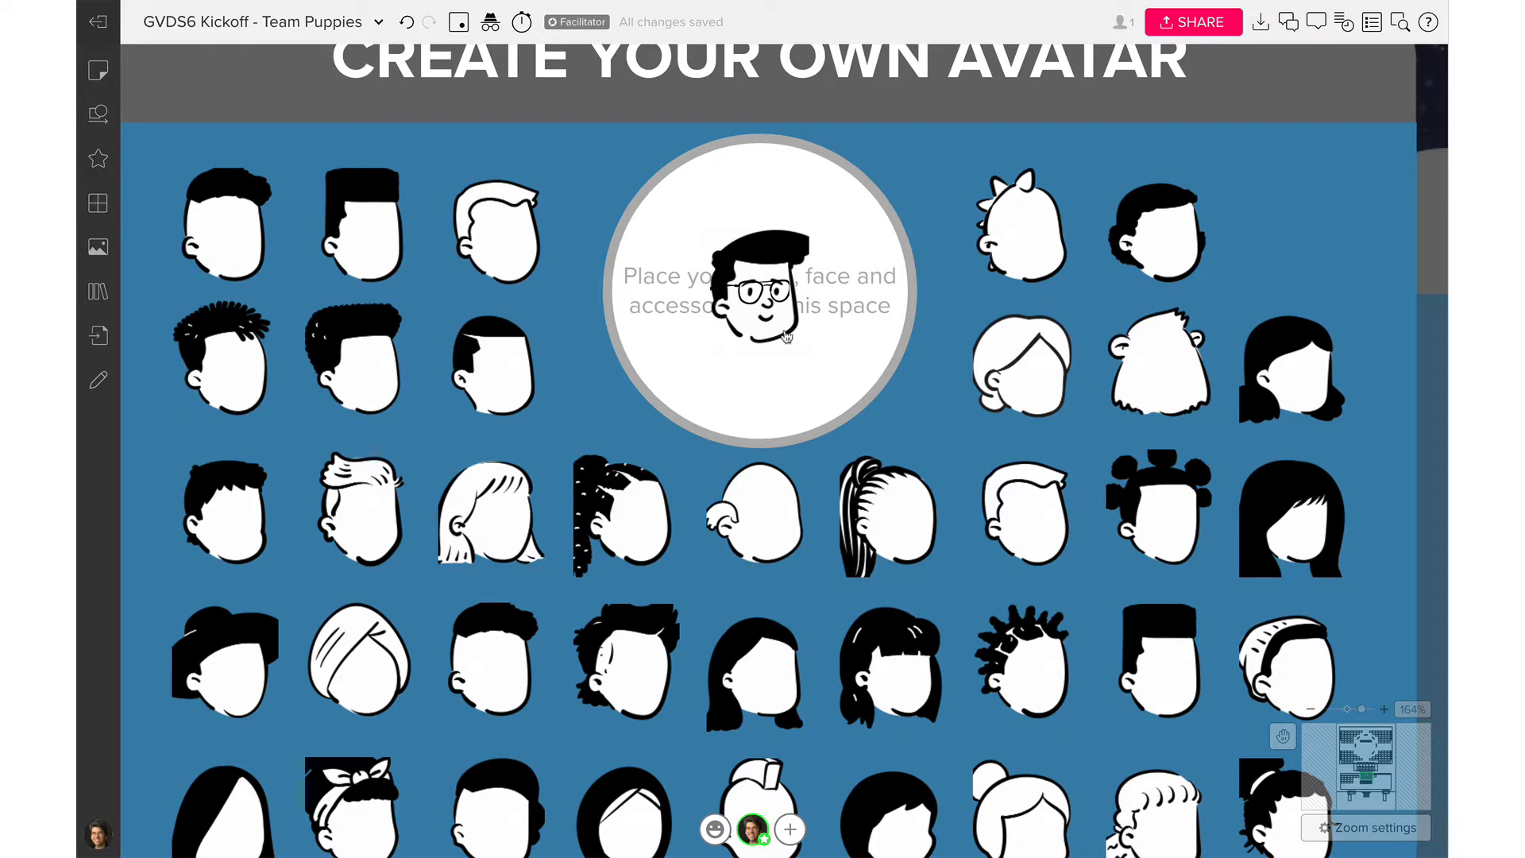
{"action": "left_click", "coordinate": [750, 249]}
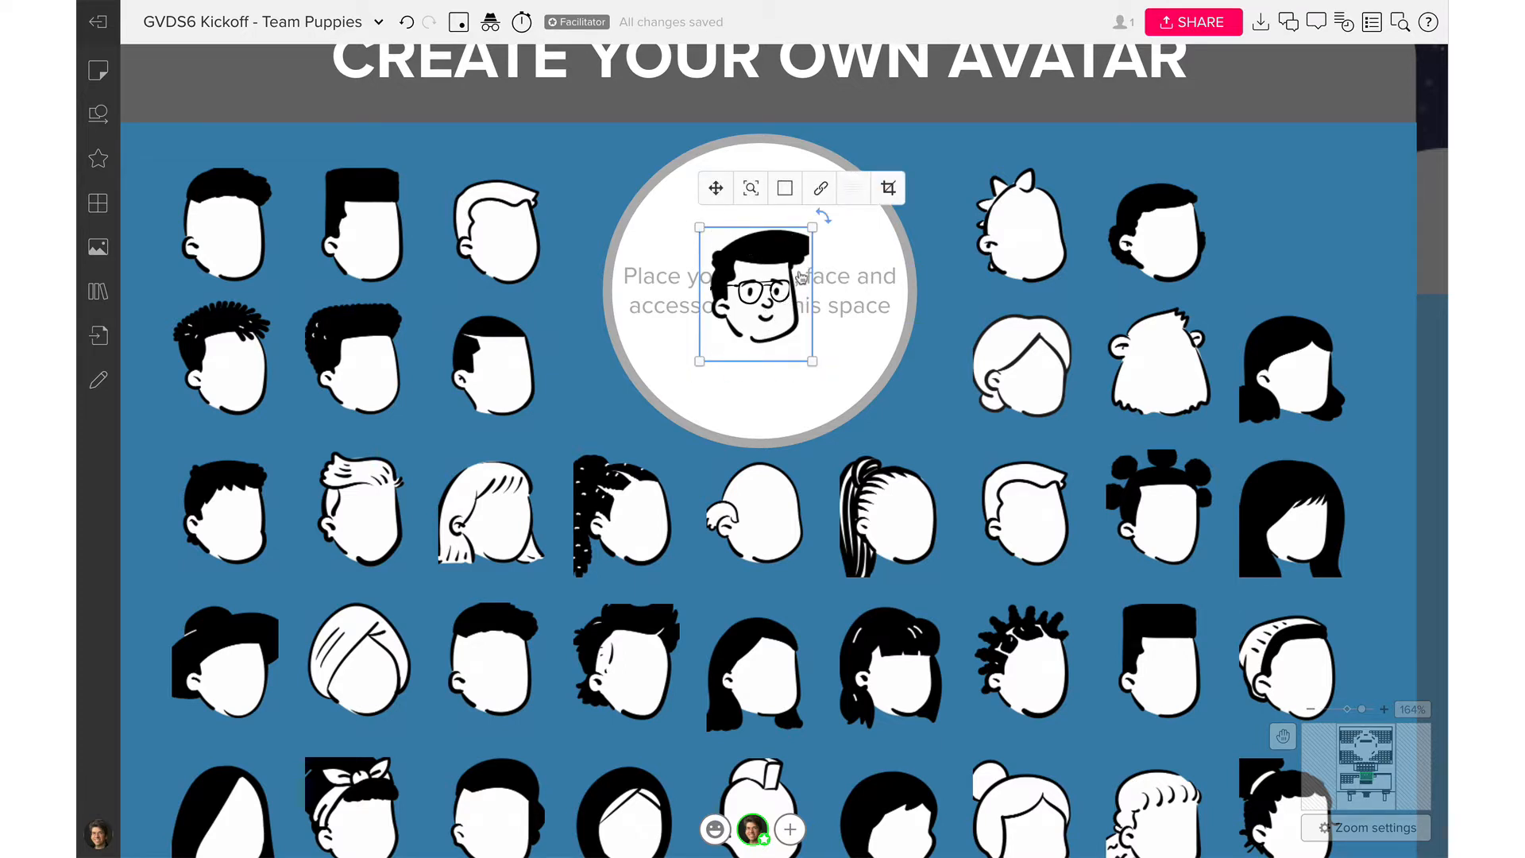
{"action": "left_click", "coordinate": [768, 323]}
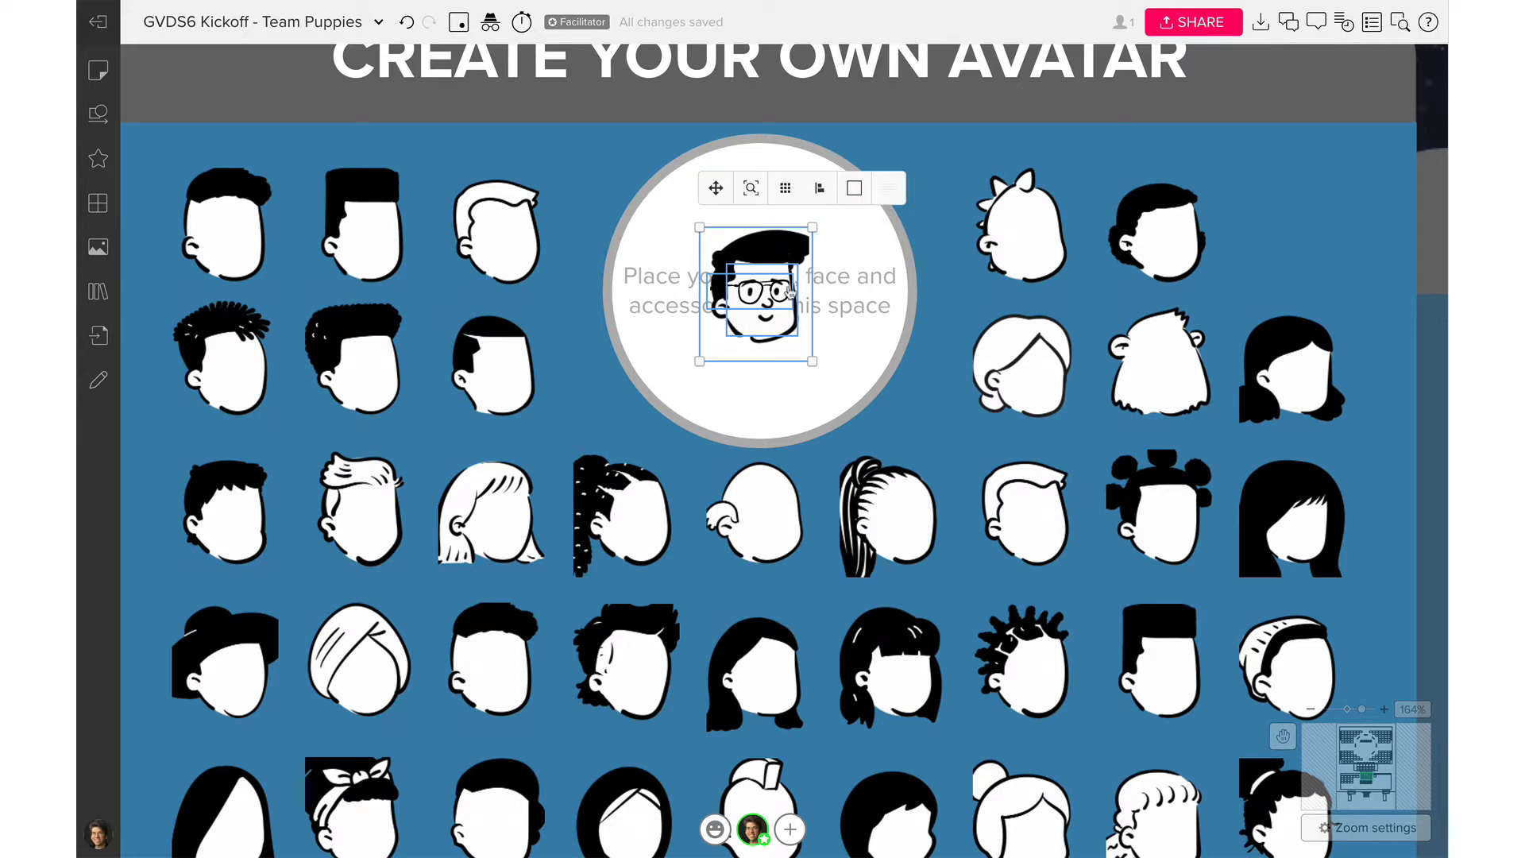
Group the selected hair, face and glasses into one avatar object from the context menu
{"action": "right_click", "coordinate": [781, 250]}
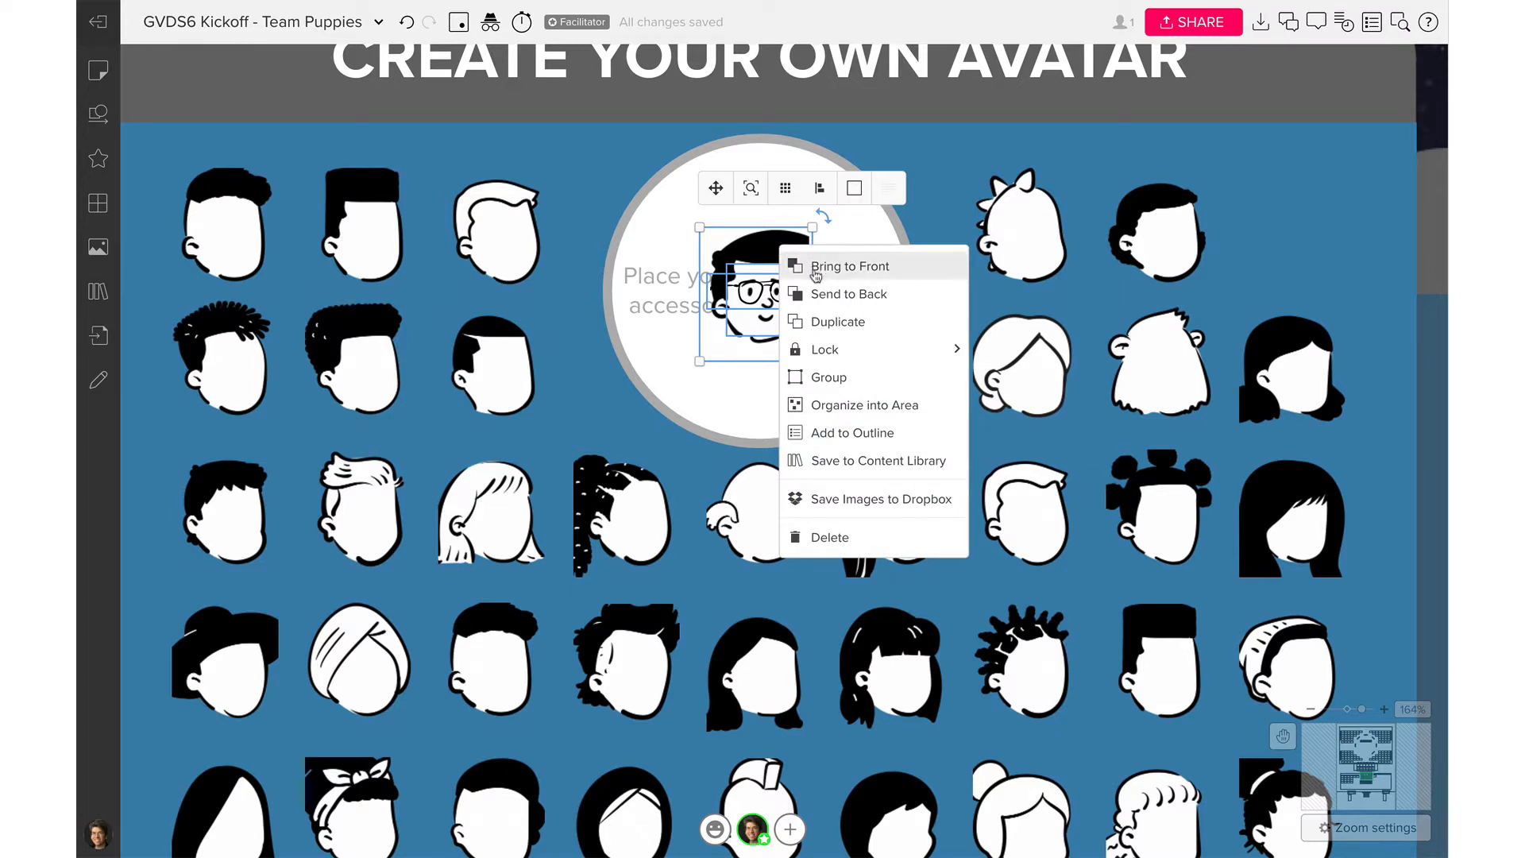
{"action": "mouse_move", "coordinate": [817, 352]}
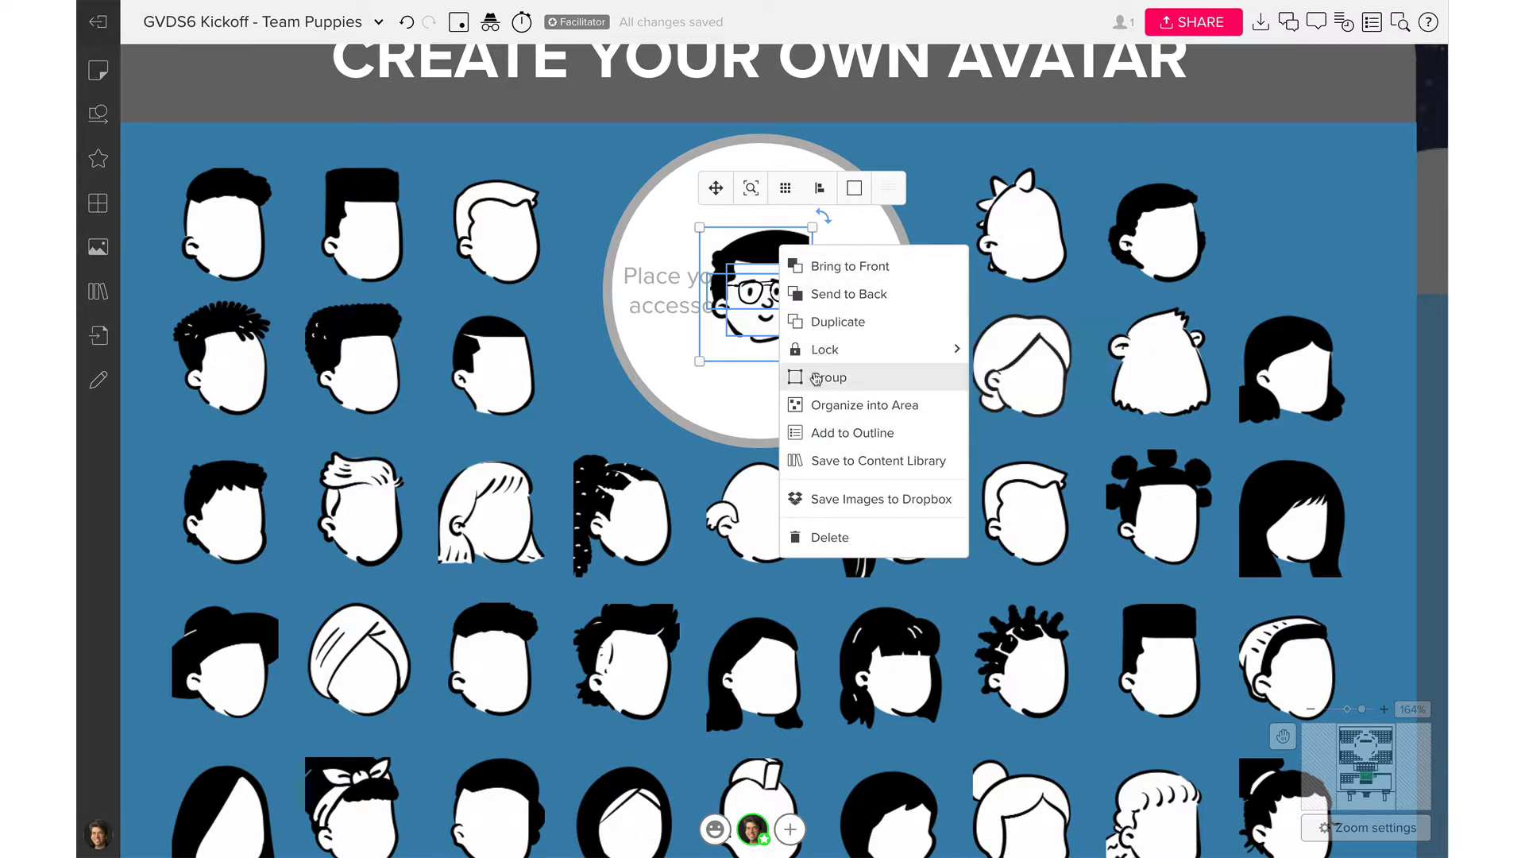
{"action": "left_click", "coordinate": [817, 378]}
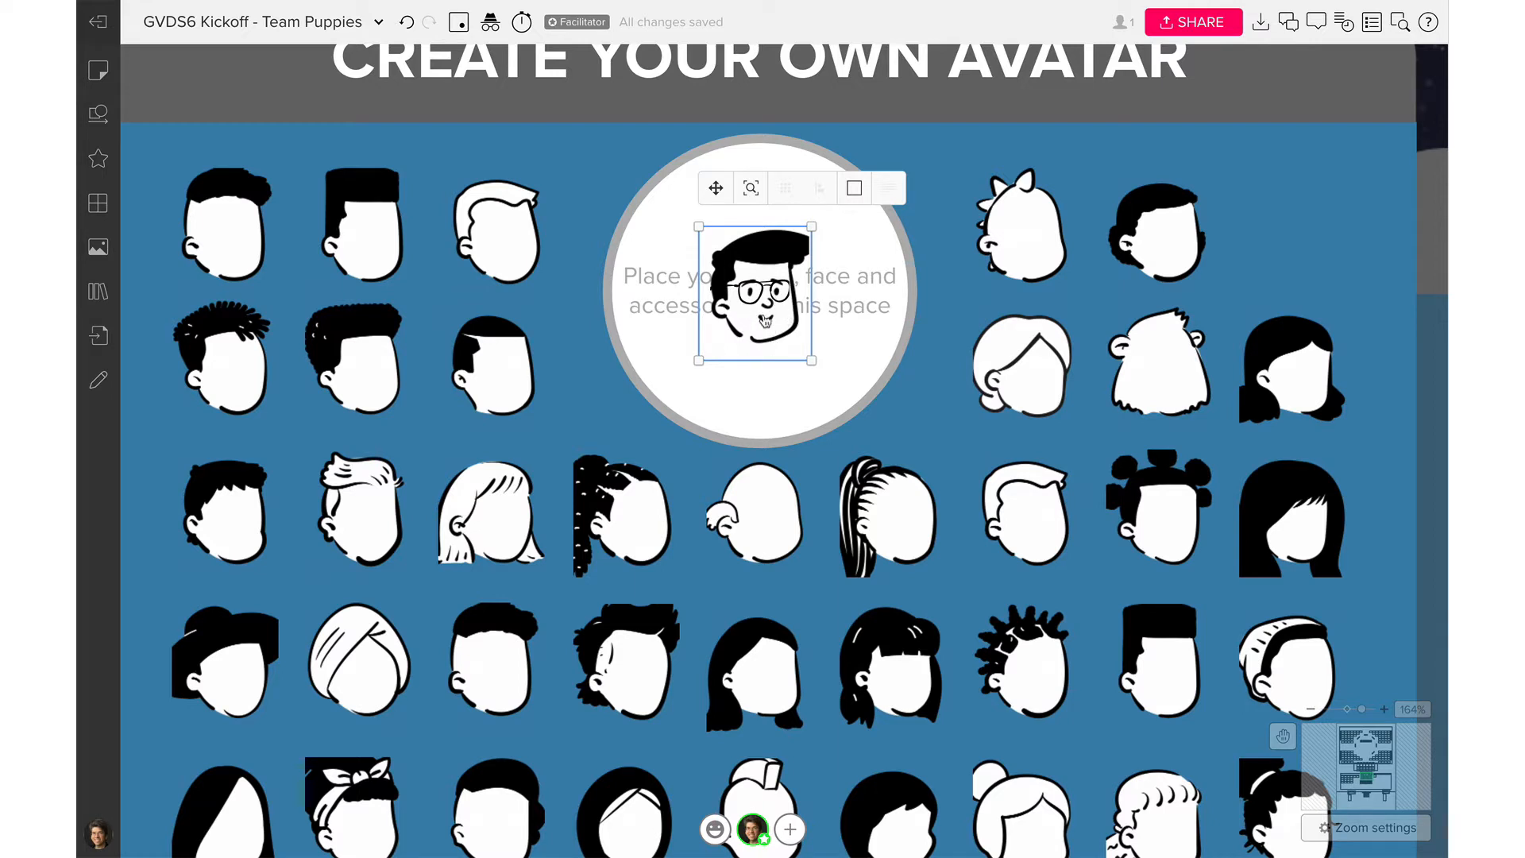
Move the grouped avatar to the top of the circle, undoing an accidental enlargement
{"action": "left_click_drag", "start_coordinate": [765, 320], "coordinate": [765, 259]}
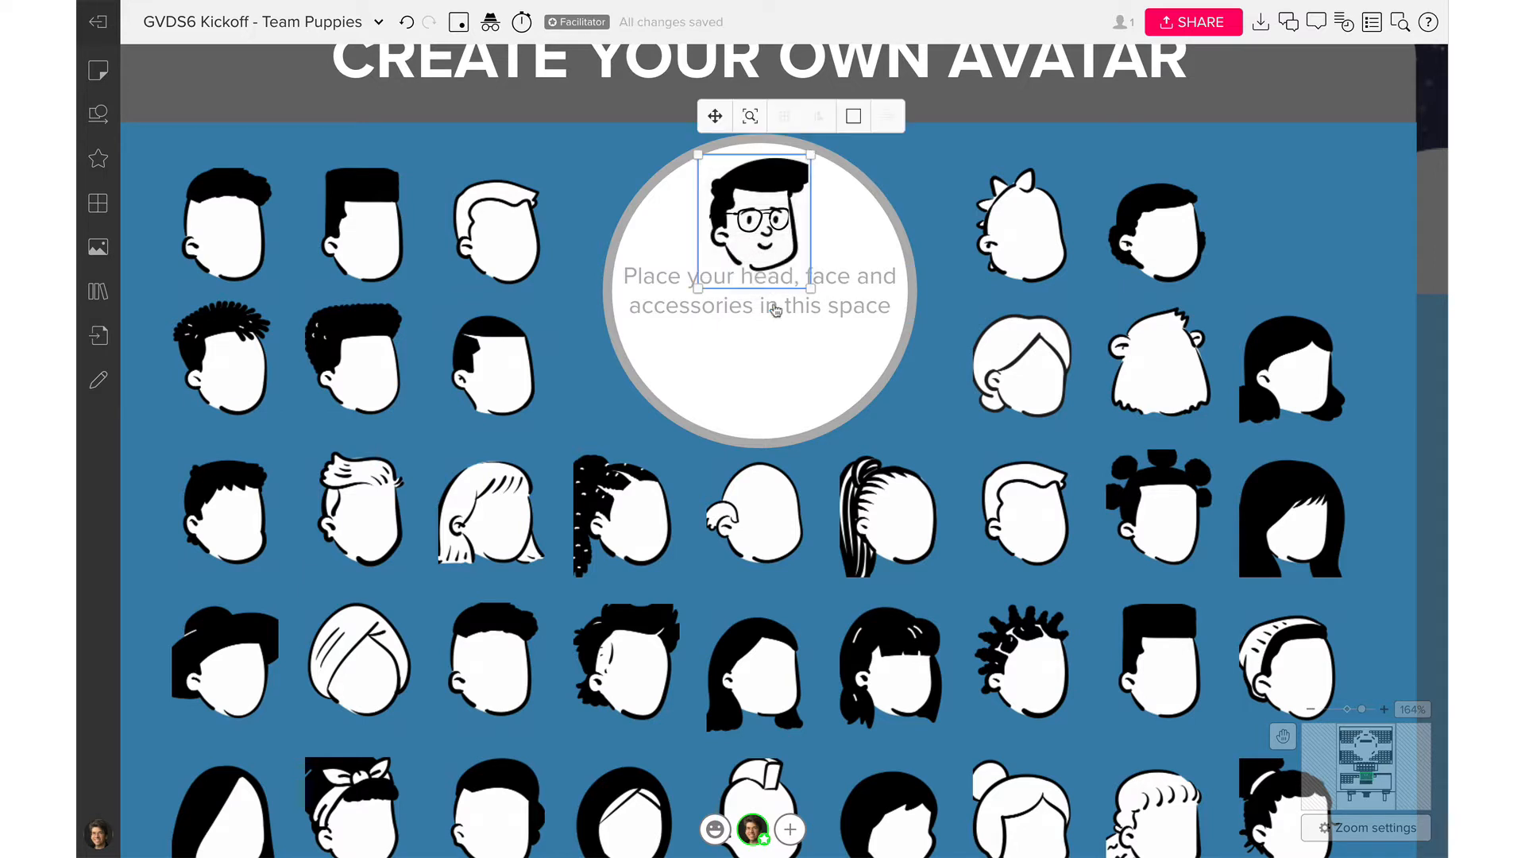
{"action": "left_click_drag", "start_coordinate": [763, 237], "coordinate": [765, 232]}
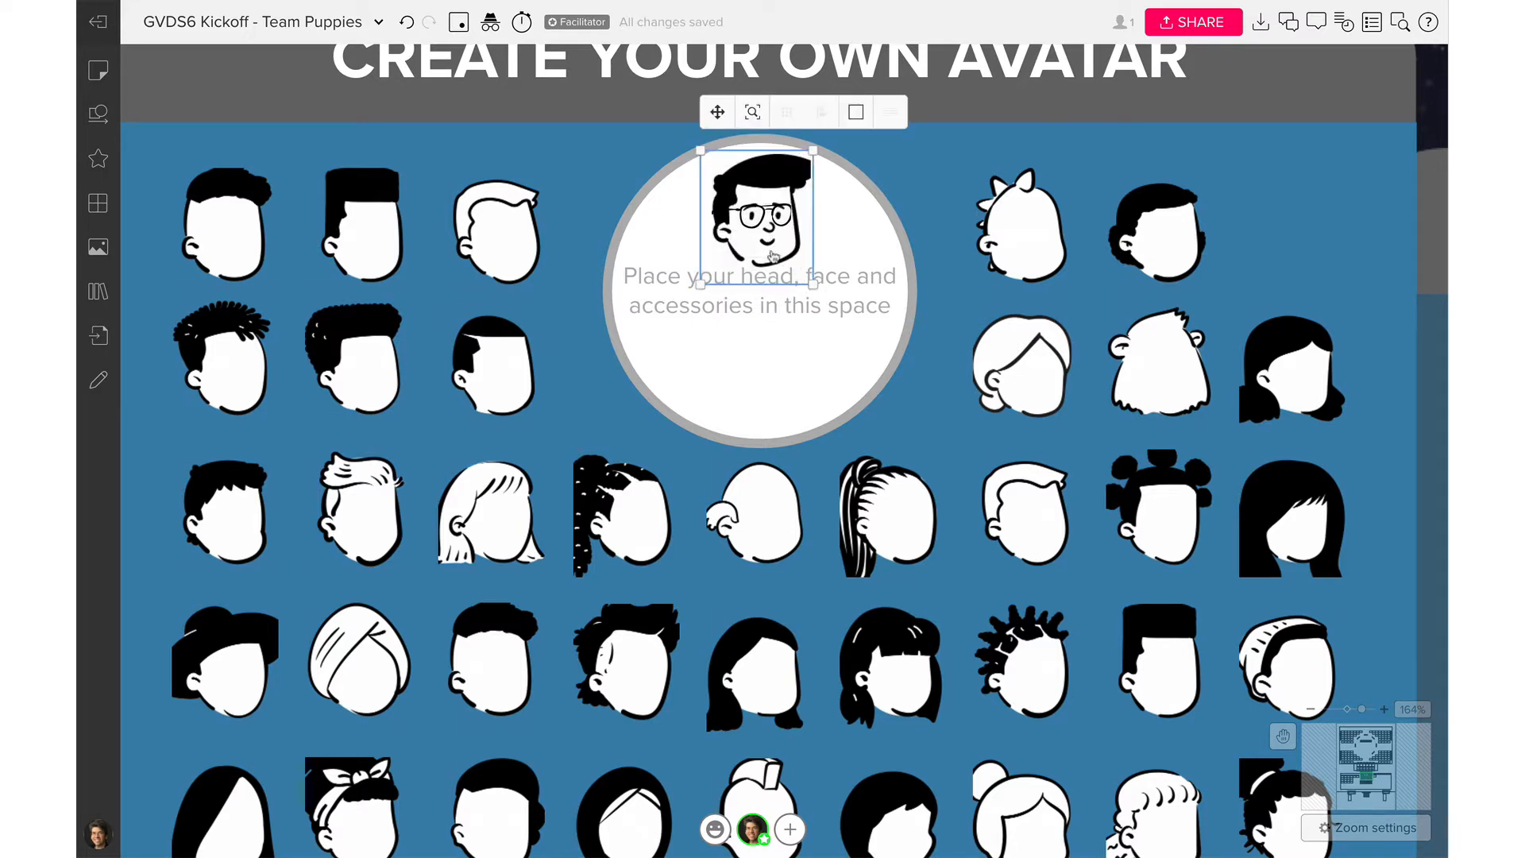
{"action": "mouse_move", "coordinate": [777, 240]}
{"action": "left_mouse_down"}
{"action": "mouse_move", "coordinate": [771, 347]}
{"action": "mouse_move", "coordinate": [775, 252]}
{"action": "mouse_move", "coordinate": [815, 284]}
{"action": "mouse_move", "coordinate": [778, 266]}
{"action": "left_mouse_up"}
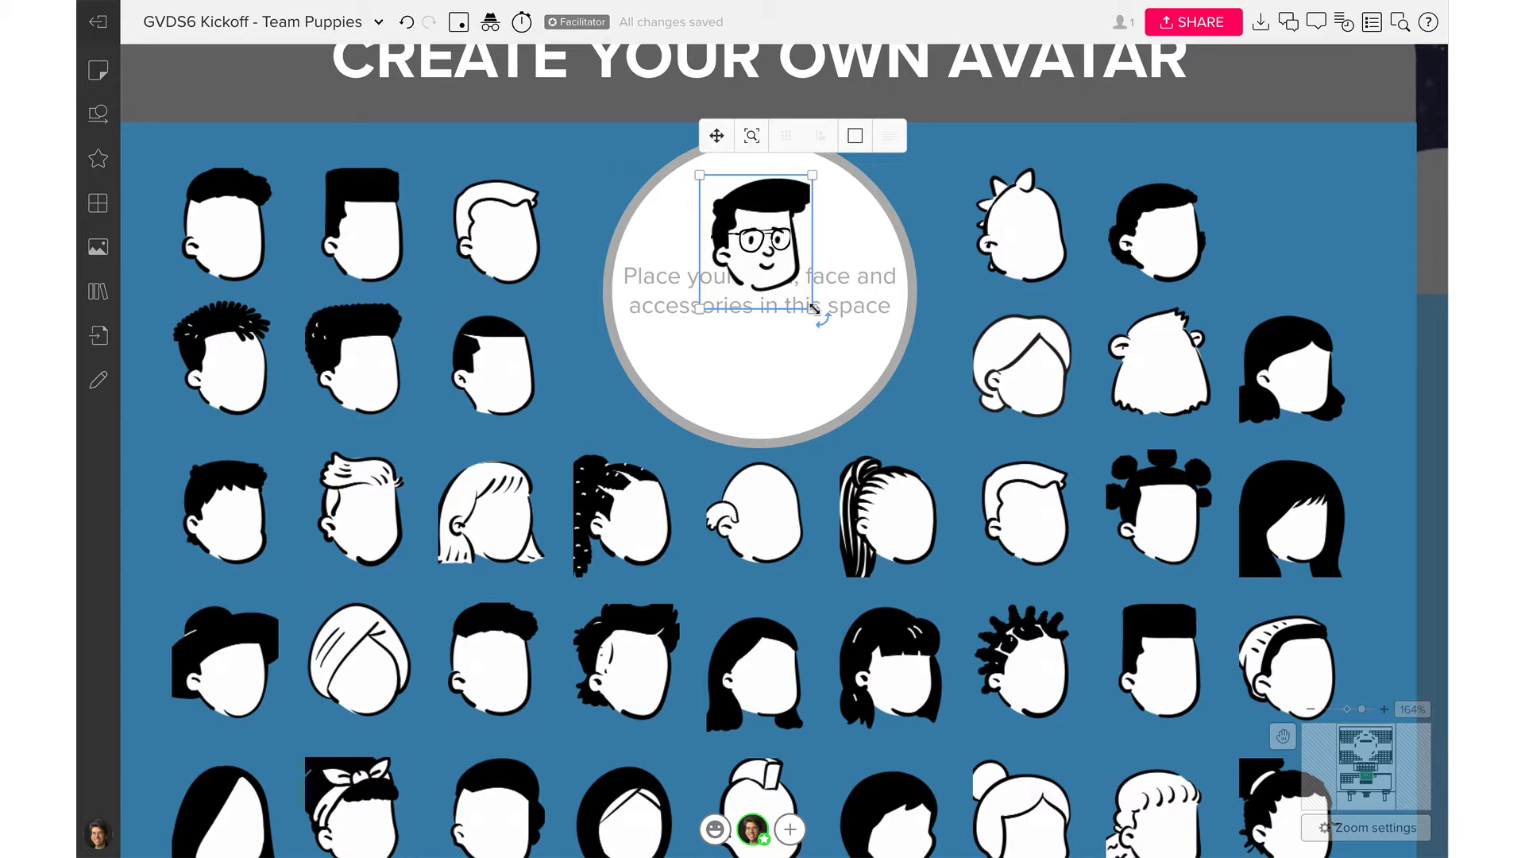
{"action": "left_click_drag", "start_coordinate": [814, 308], "coordinate": [814, 406]}
{"action": "key", "text": "ctrl+z"}
{"action": "left_click_drag", "start_coordinate": [774, 260], "coordinate": [778, 251]}
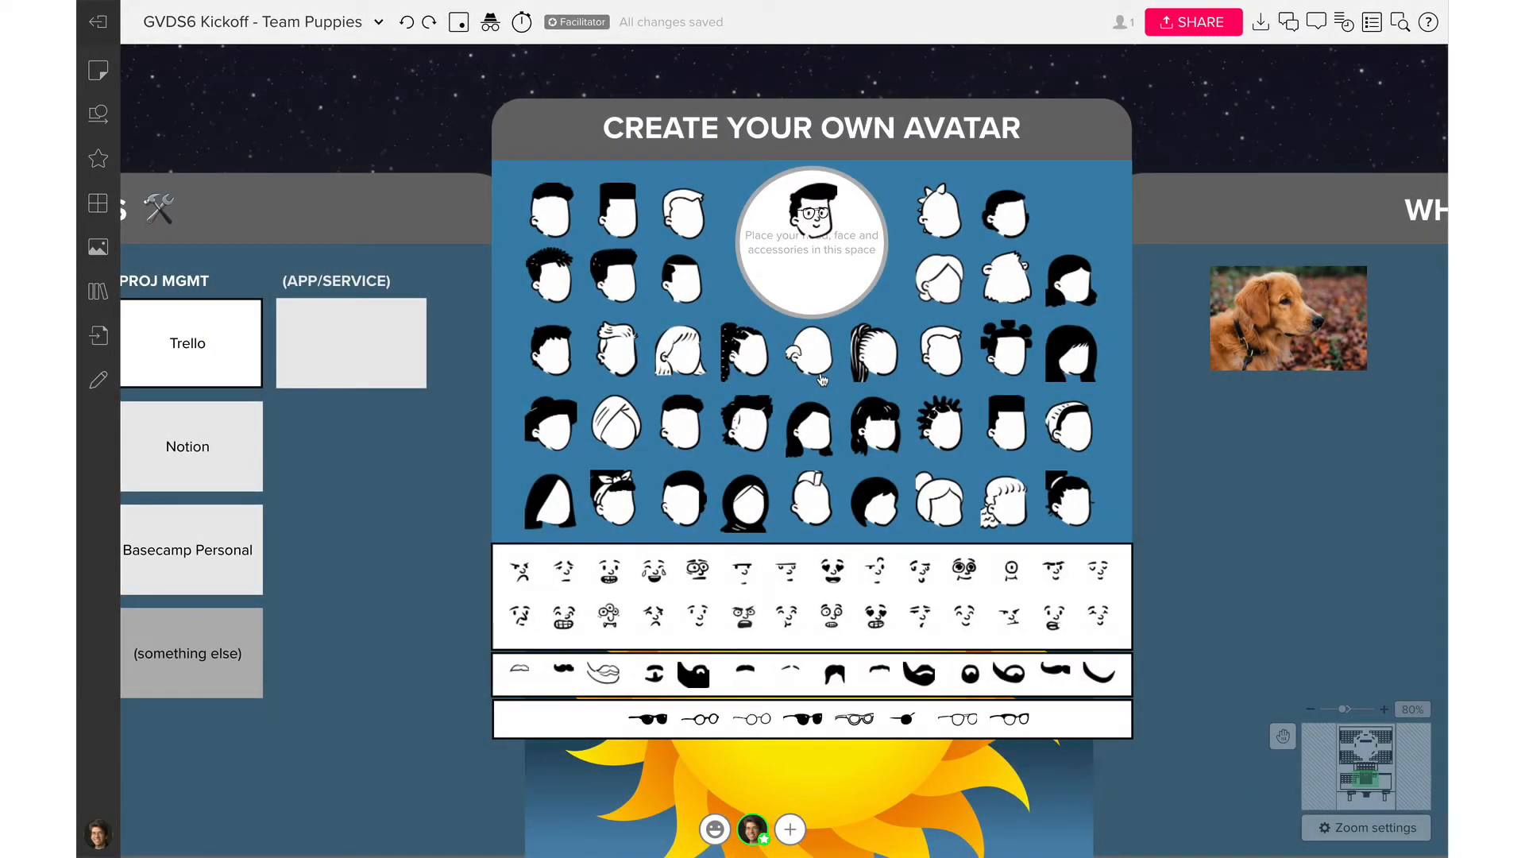
Mark the Slack, Zoom and Mural cards as chosen tools, then deselect
{"action": "scroll", "coordinate": [522, 466], "scroll_direction": "left", "scroll_amount": 9}
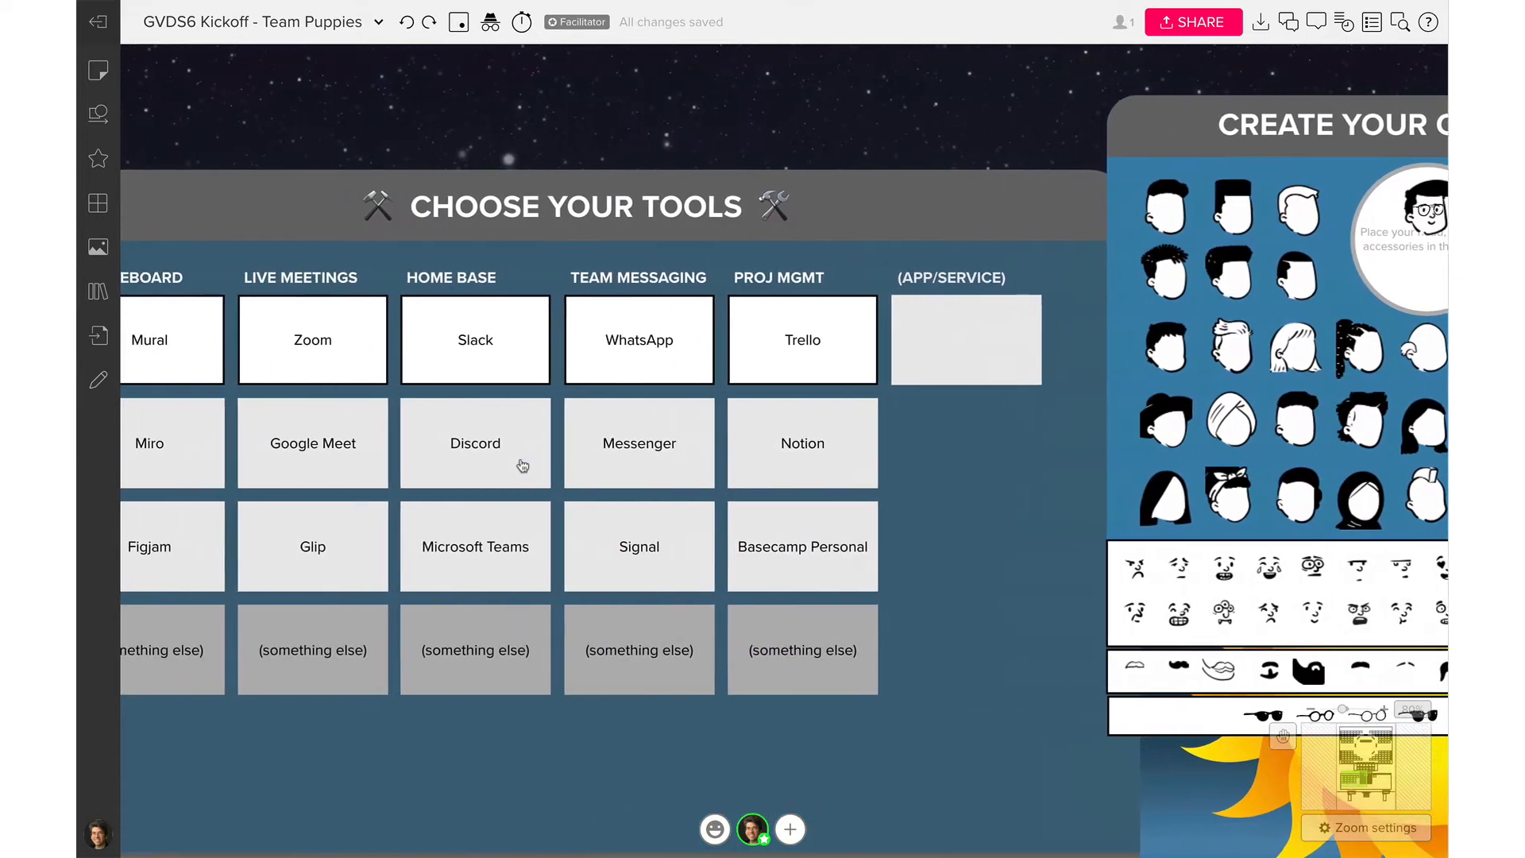
{"action": "scroll", "coordinate": [522, 465], "scroll_direction": "left", "scroll_amount": 1}
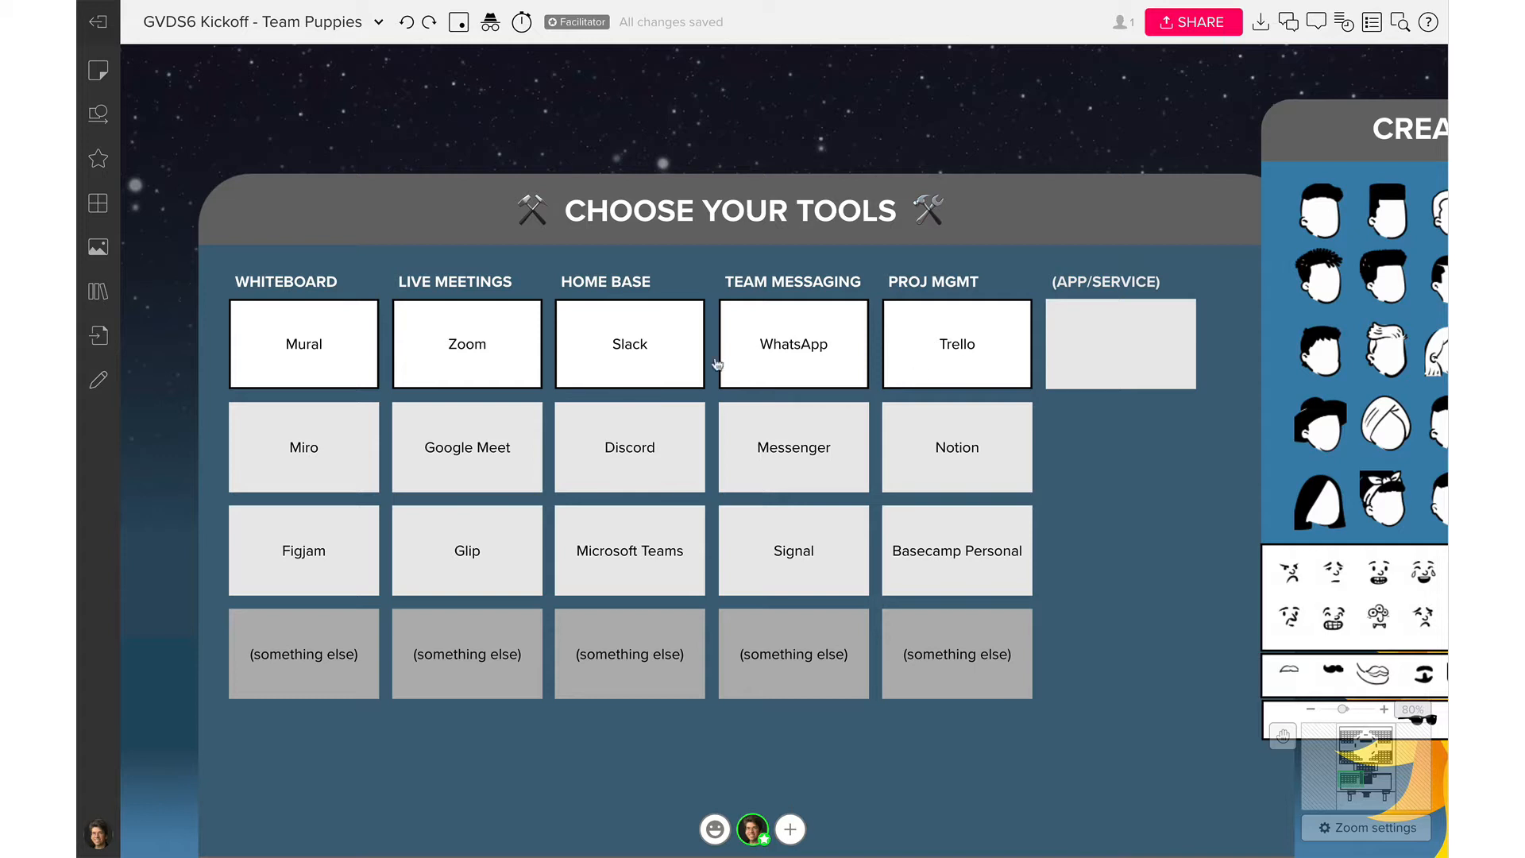
{"action": "left_click", "coordinate": [612, 355]}
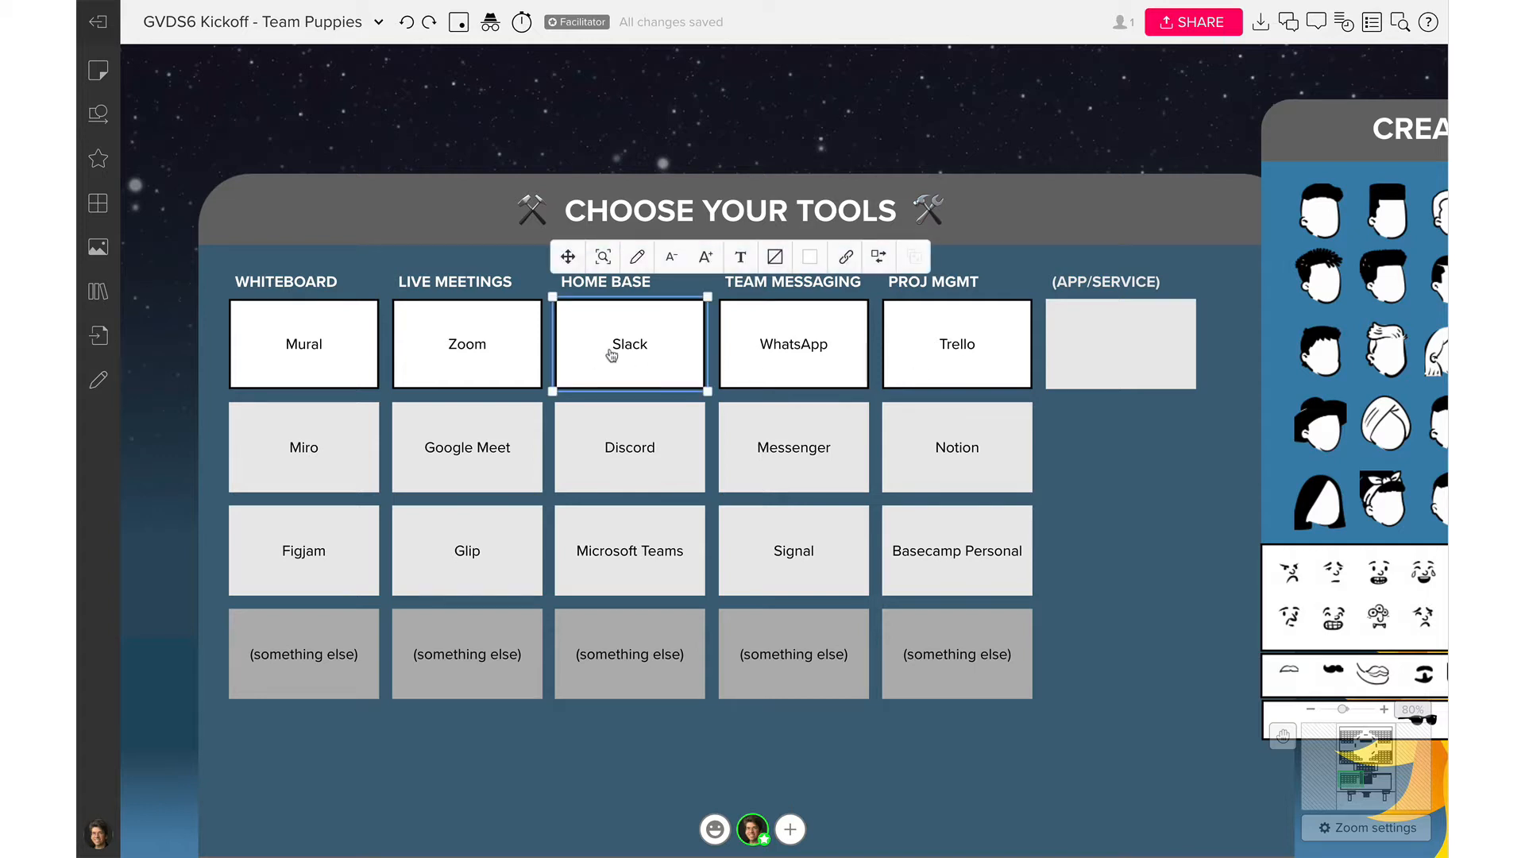
{"action": "left_click", "coordinate": [524, 361]}
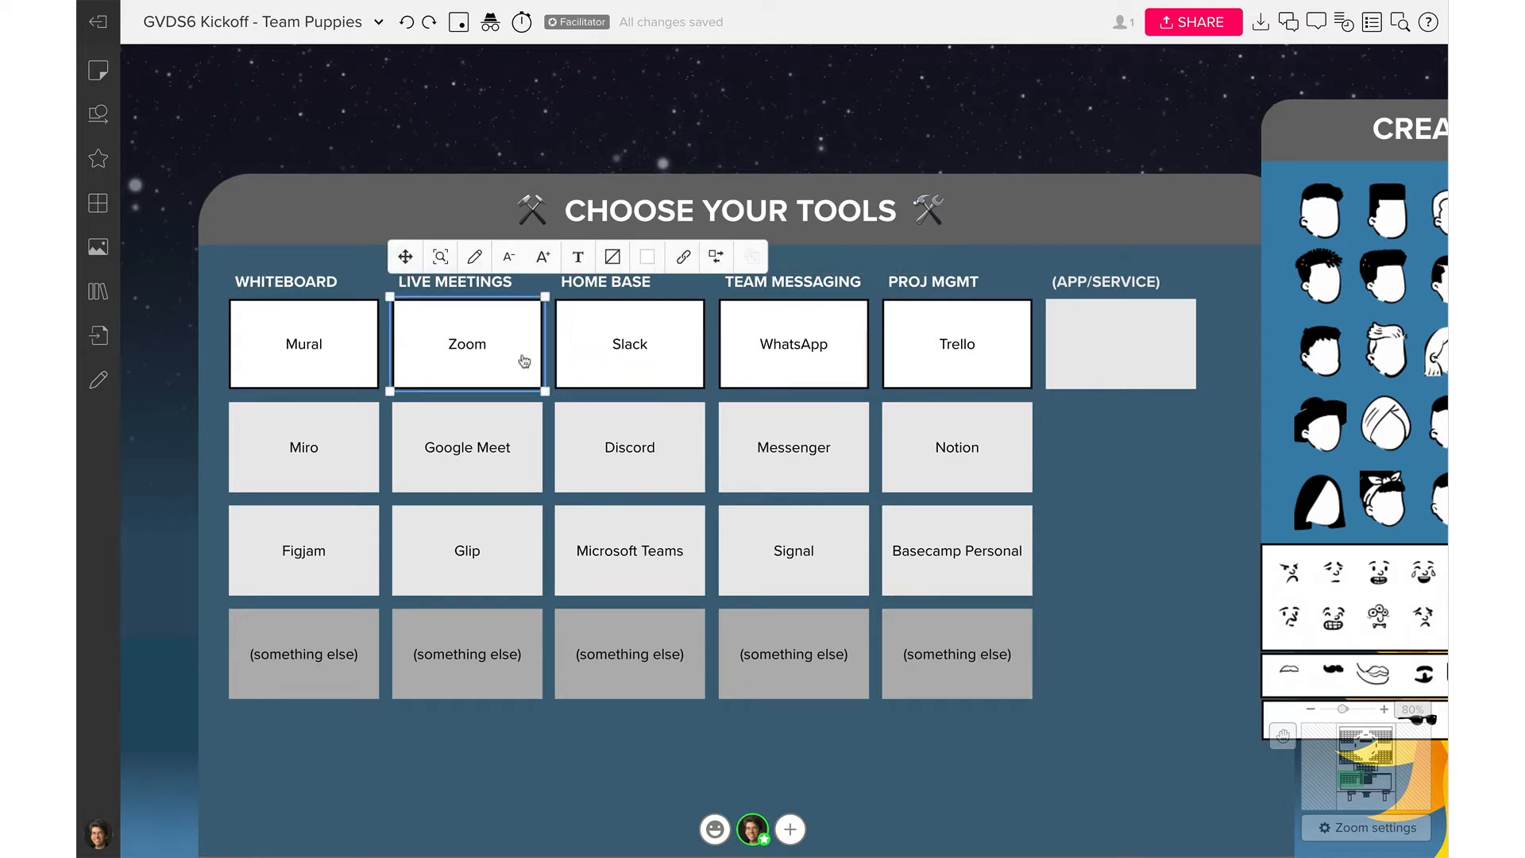
{"action": "left_click", "coordinate": [318, 351]}
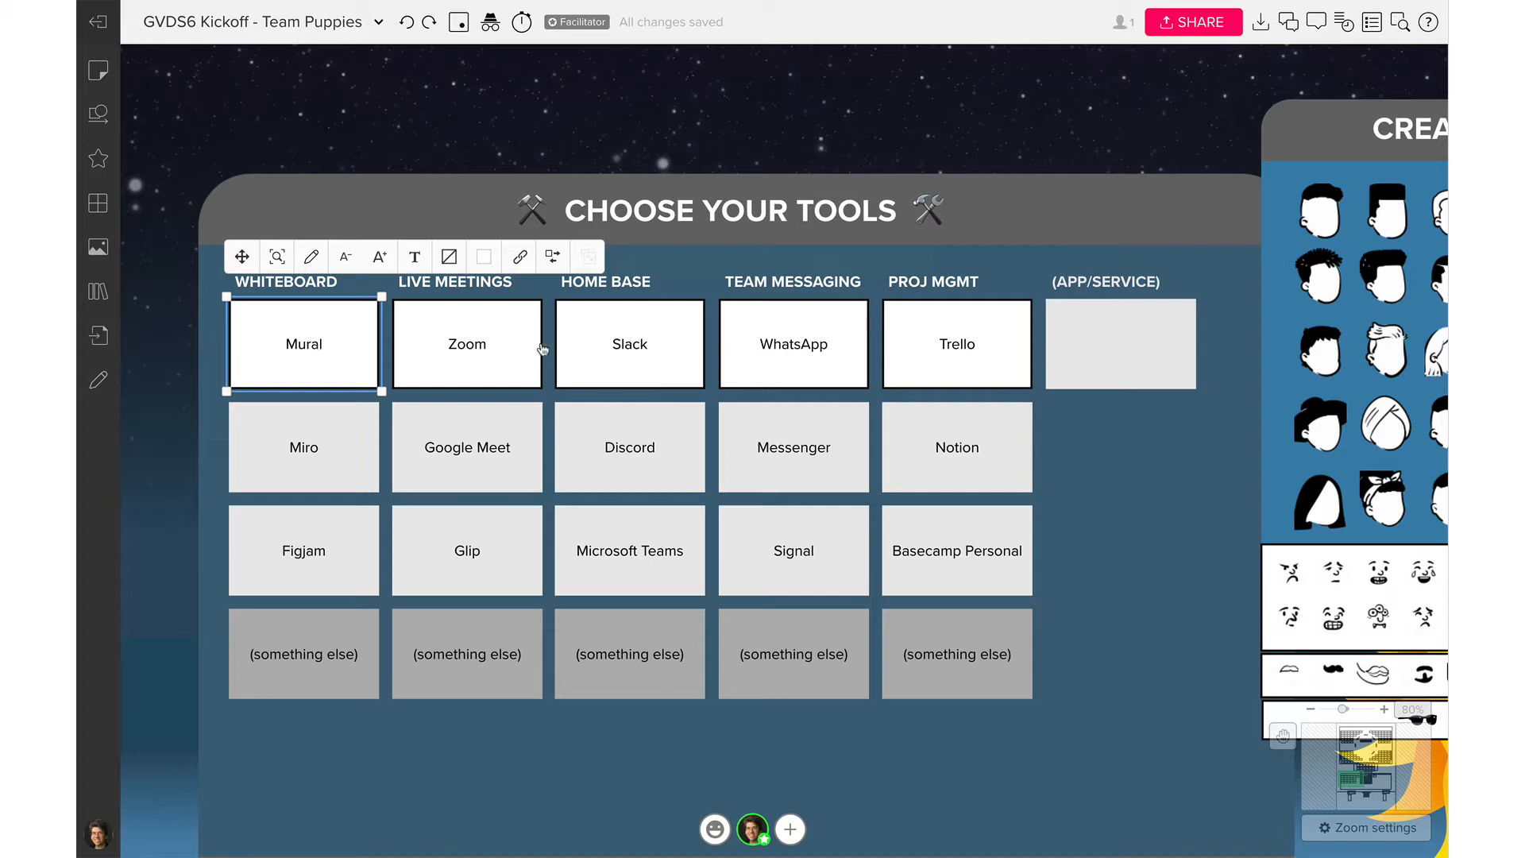
{"action": "left_click", "coordinate": [1069, 458]}
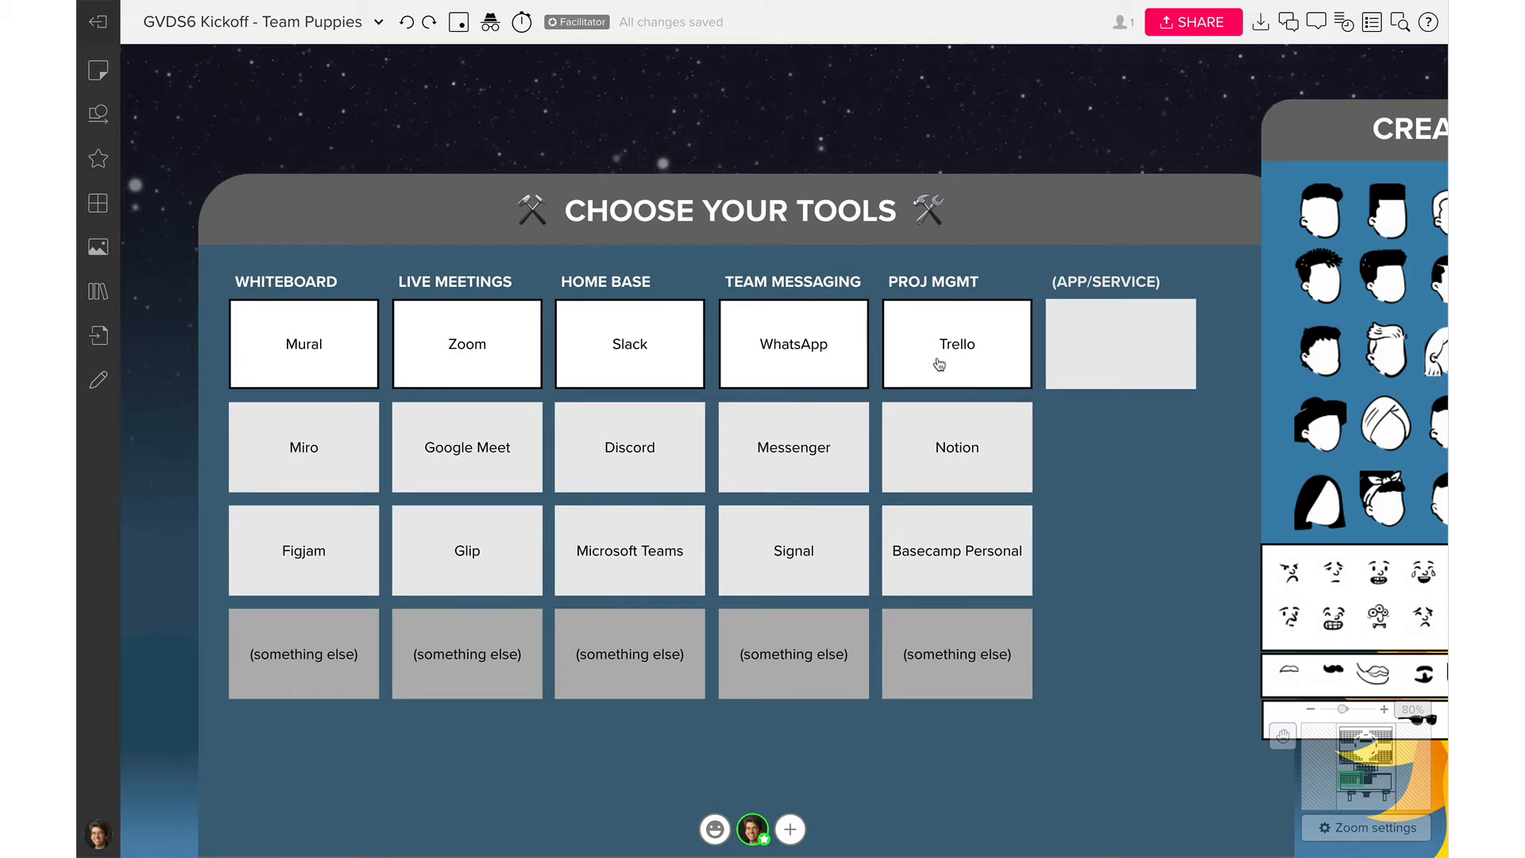
Pan to the What's Your Favorite Pet? frame and nudge the dog photo slightly left
{"action": "scroll", "coordinate": [939, 364], "scroll_direction": "down", "scroll_amount": 1}
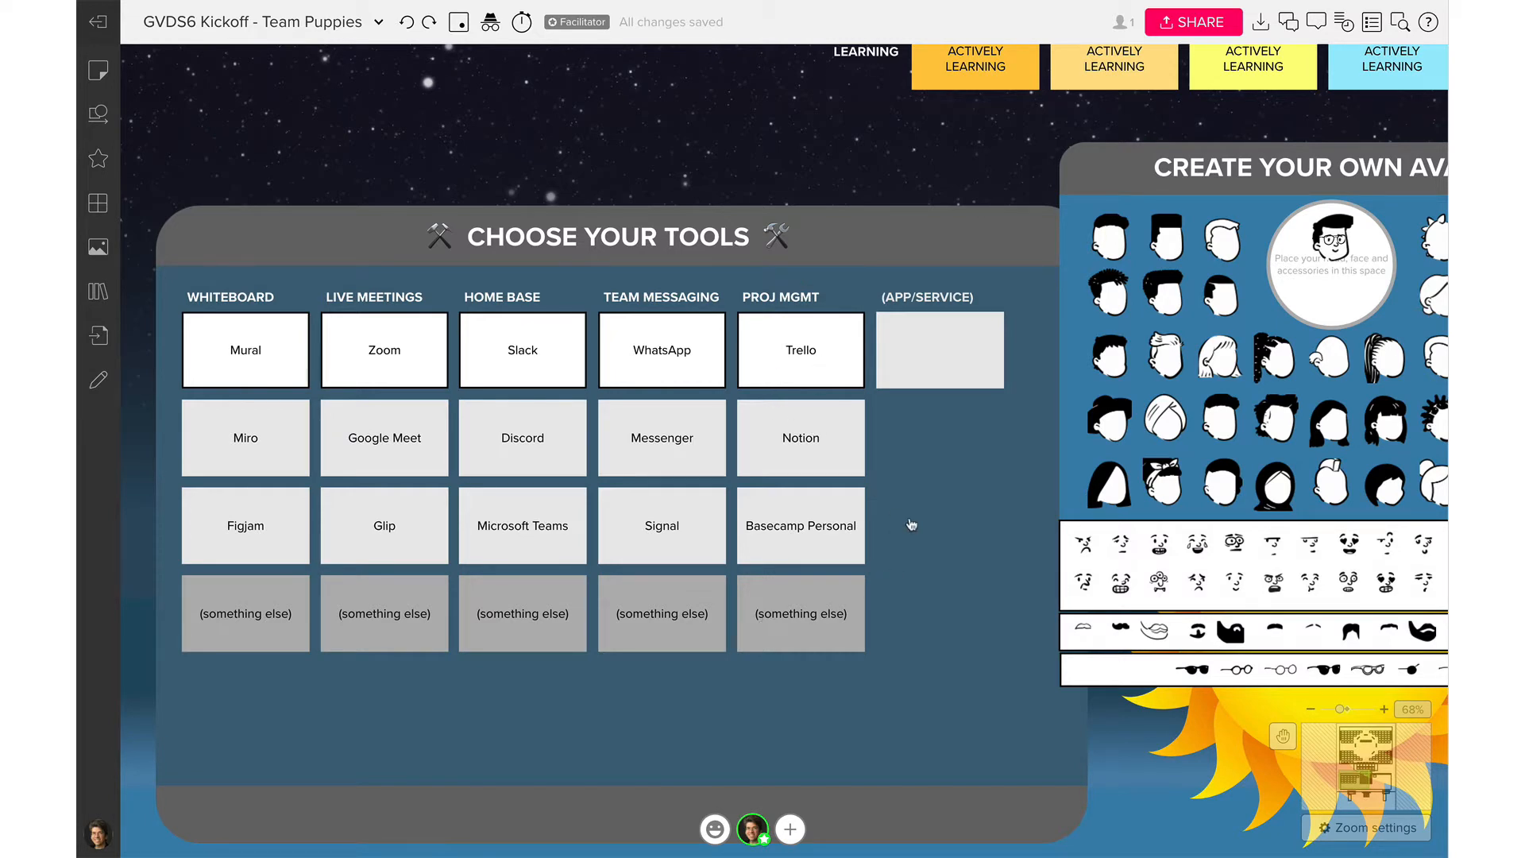
{"action": "scroll", "coordinate": [911, 525], "scroll_direction": "right", "scroll_amount": 10}
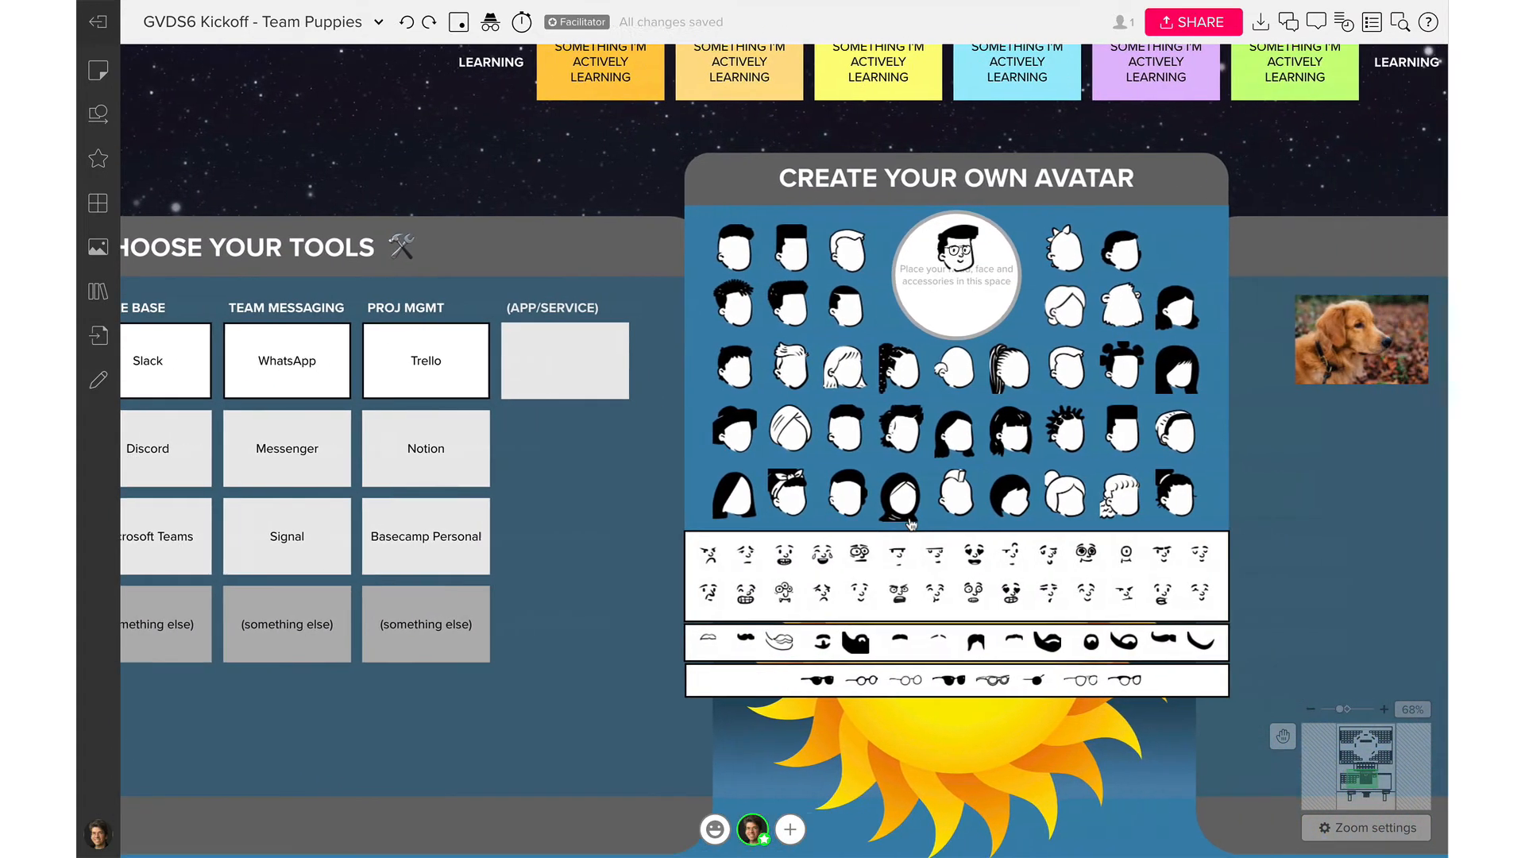
{"action": "scroll", "coordinate": [911, 524], "scroll_direction": "right", "scroll_amount": 15}
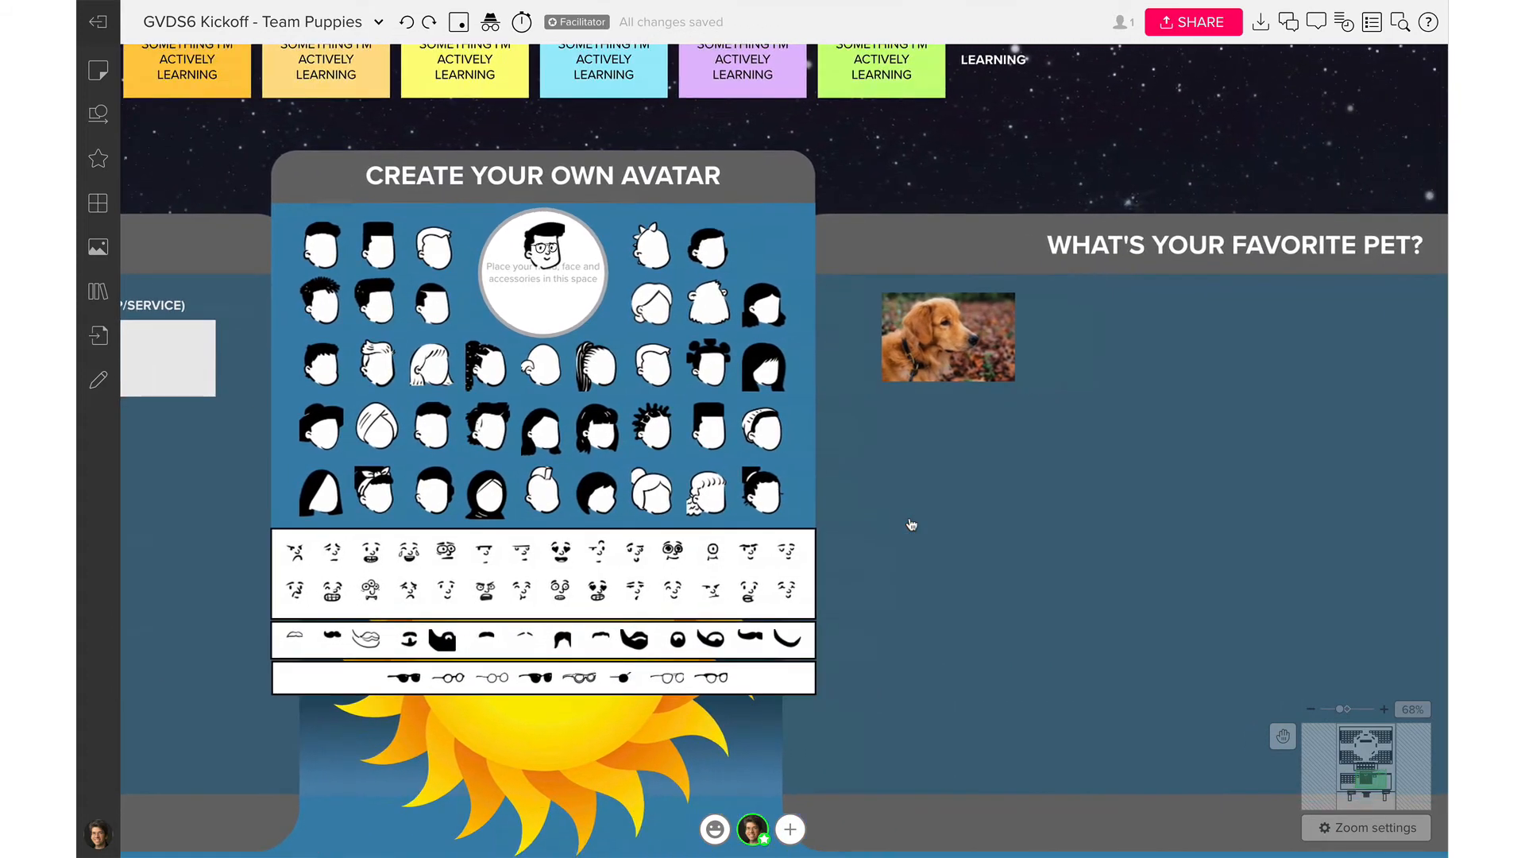
{"action": "scroll", "coordinate": [911, 524], "scroll_direction": "right", "scroll_amount": 5}
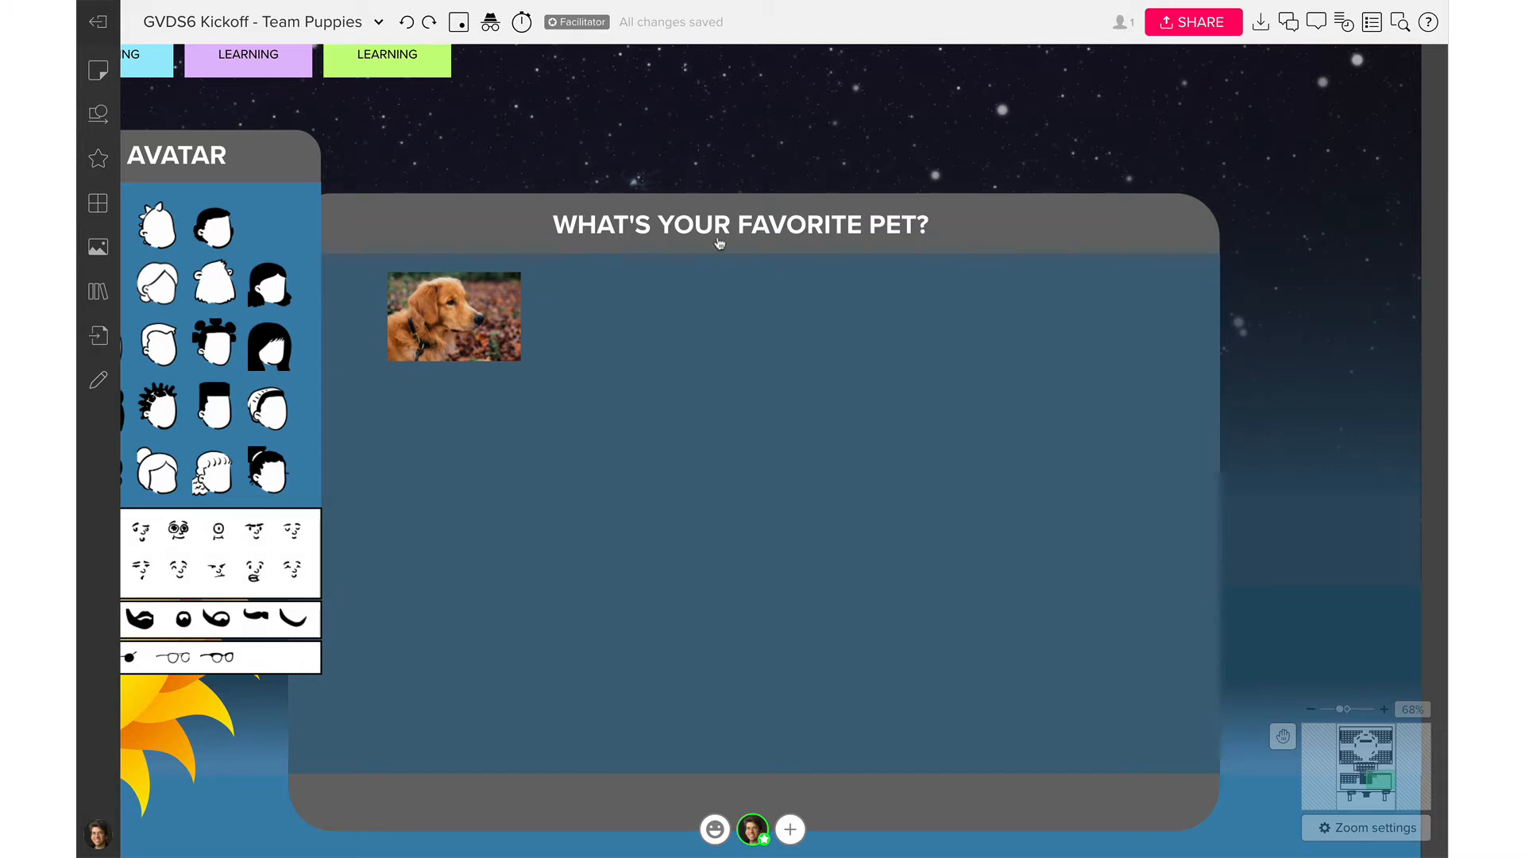
{"action": "left_click", "coordinate": [484, 323]}
{"action": "left_click_drag", "start_coordinate": [485, 323], "coordinate": [461, 323]}
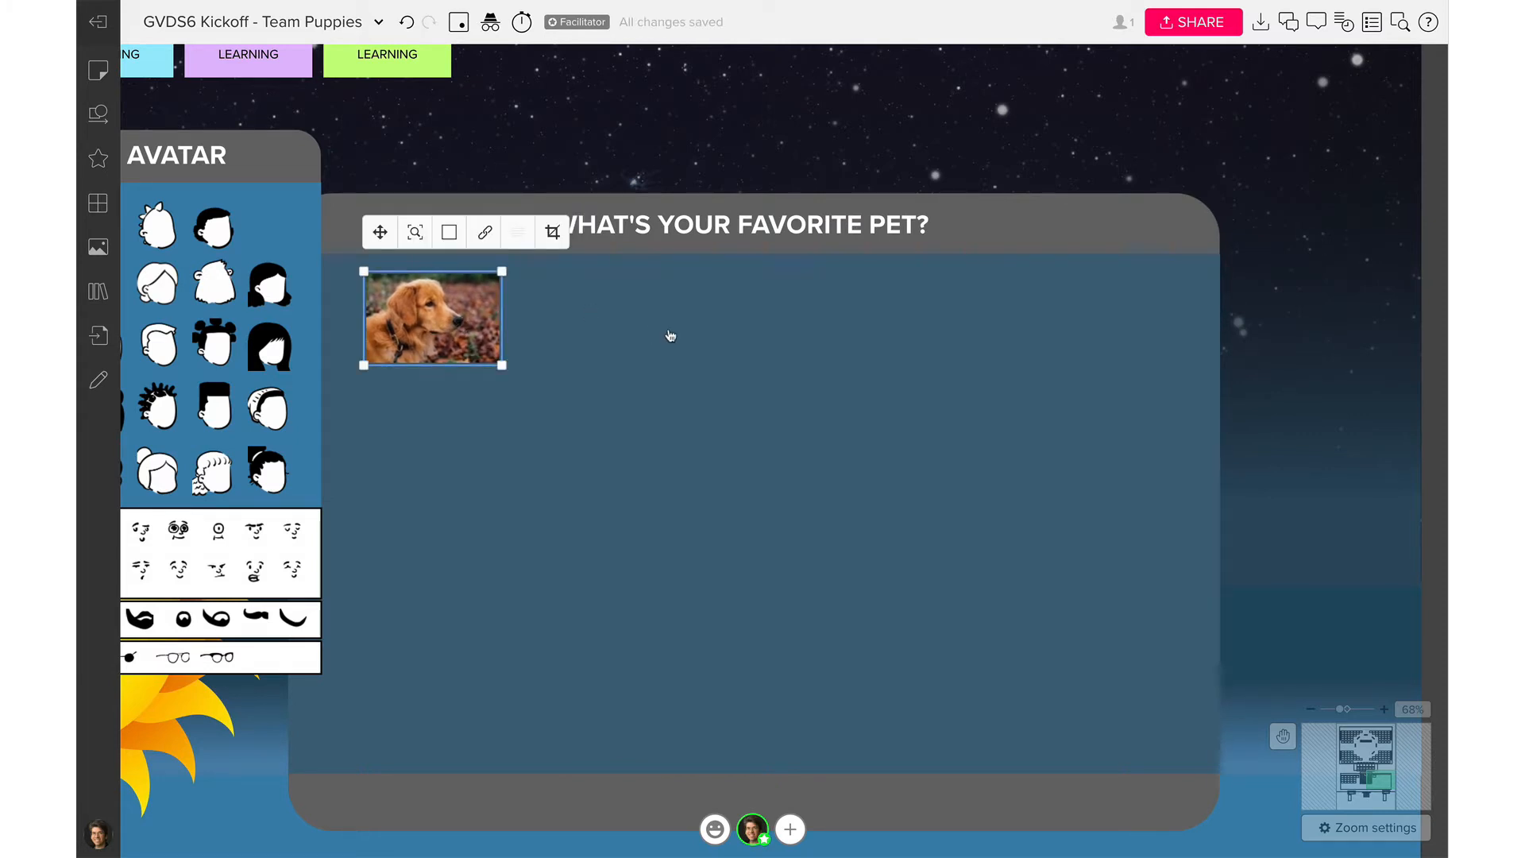
{"action": "left_click", "coordinate": [764, 399]}
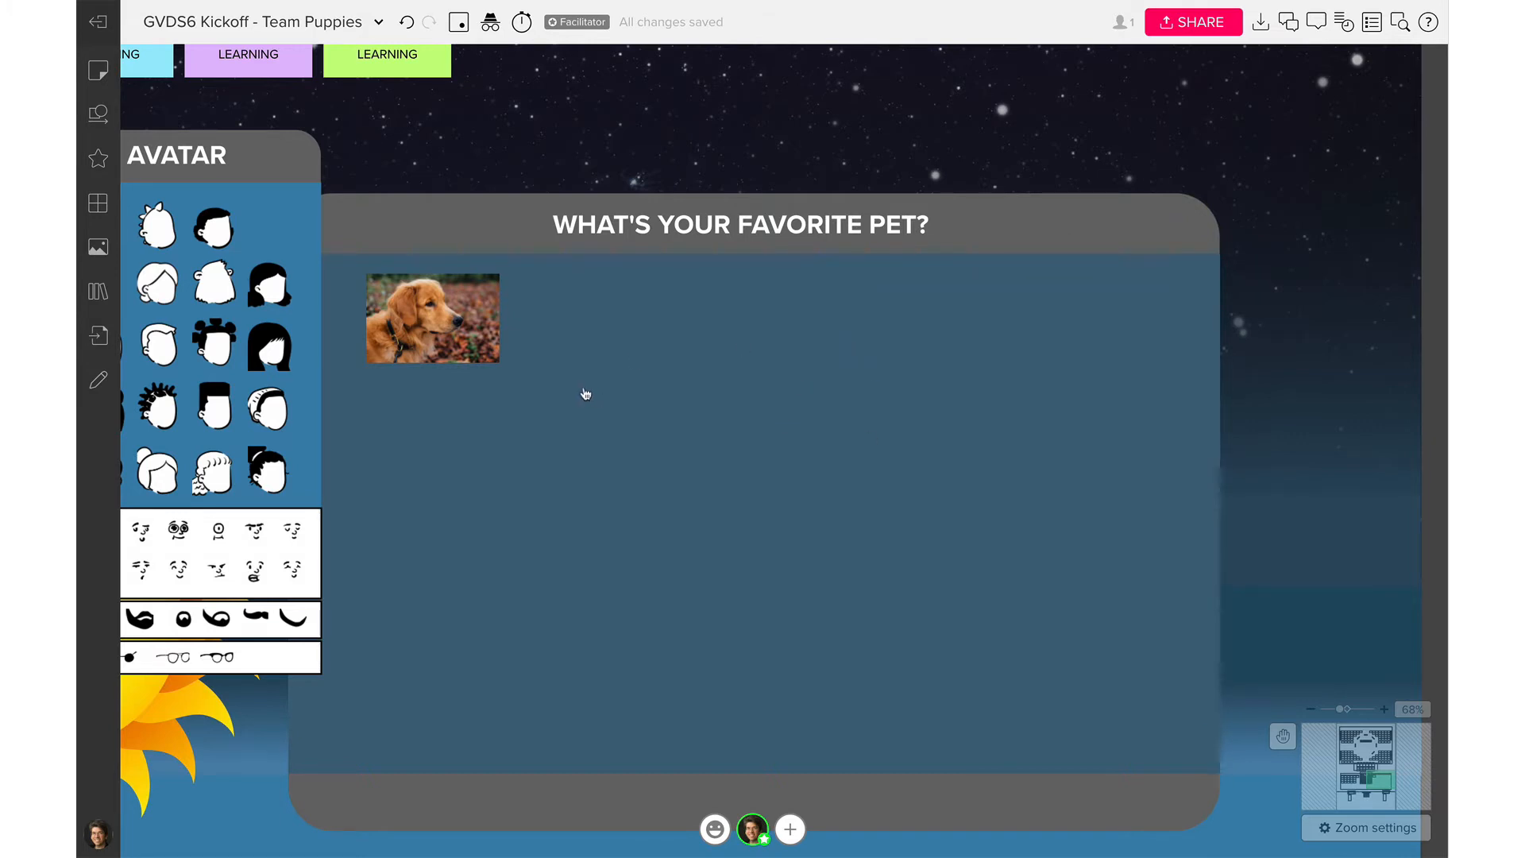
Search images for 'lizard' and add the chameleon photo, discarding a blue lizard added by mistake
{"action": "left_click", "coordinate": [99, 249]}
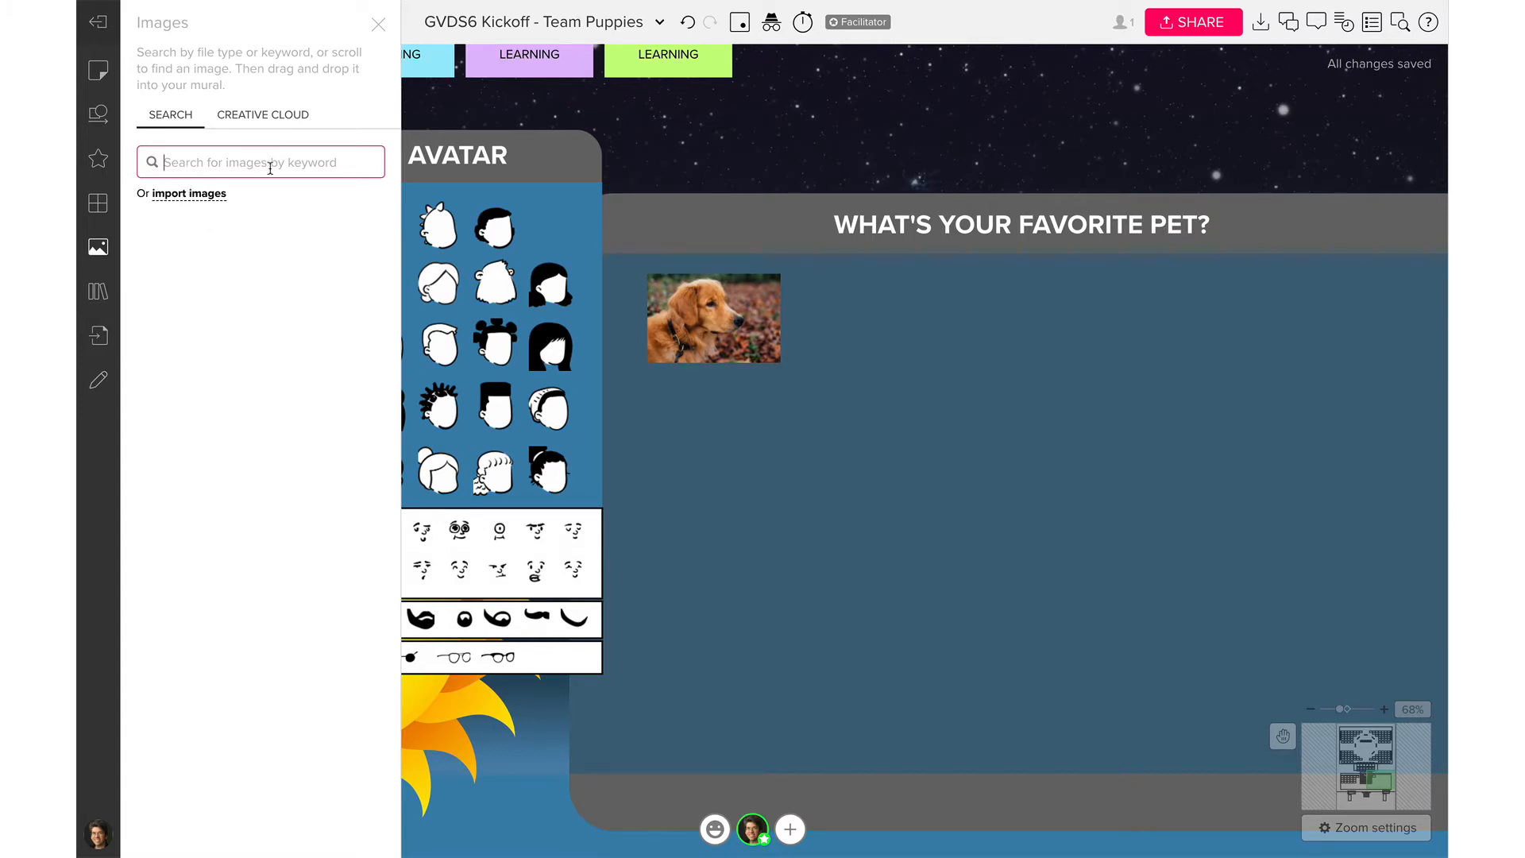
{"action": "type", "text": "lizard"}
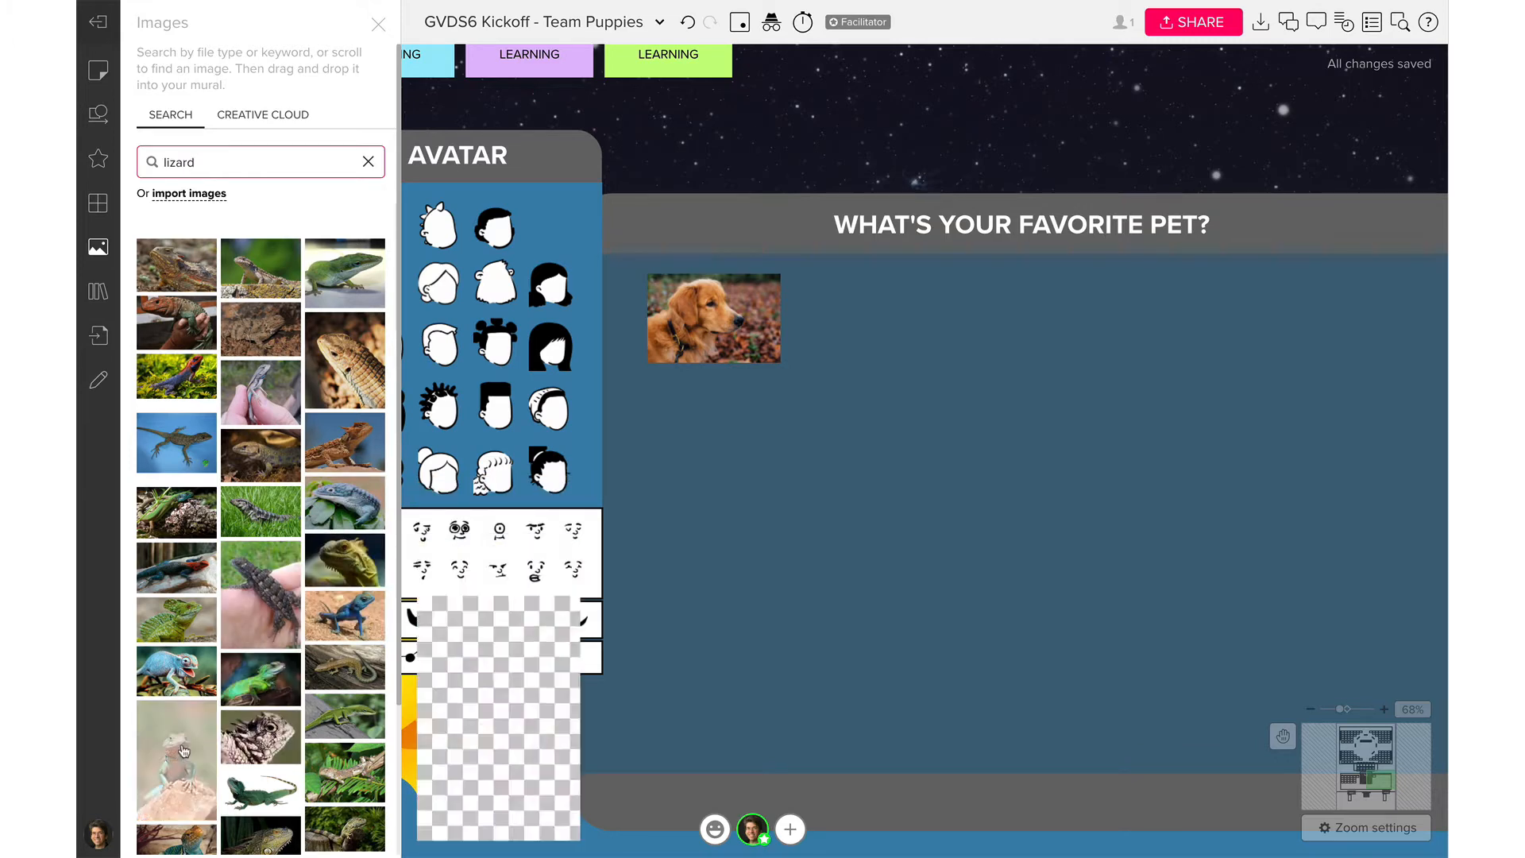
{"action": "scroll", "coordinate": [262, 762], "scroll_direction": "down", "scroll_amount": 3}
{"action": "scroll", "coordinate": [258, 781], "scroll_direction": "down", "scroll_amount": 5}
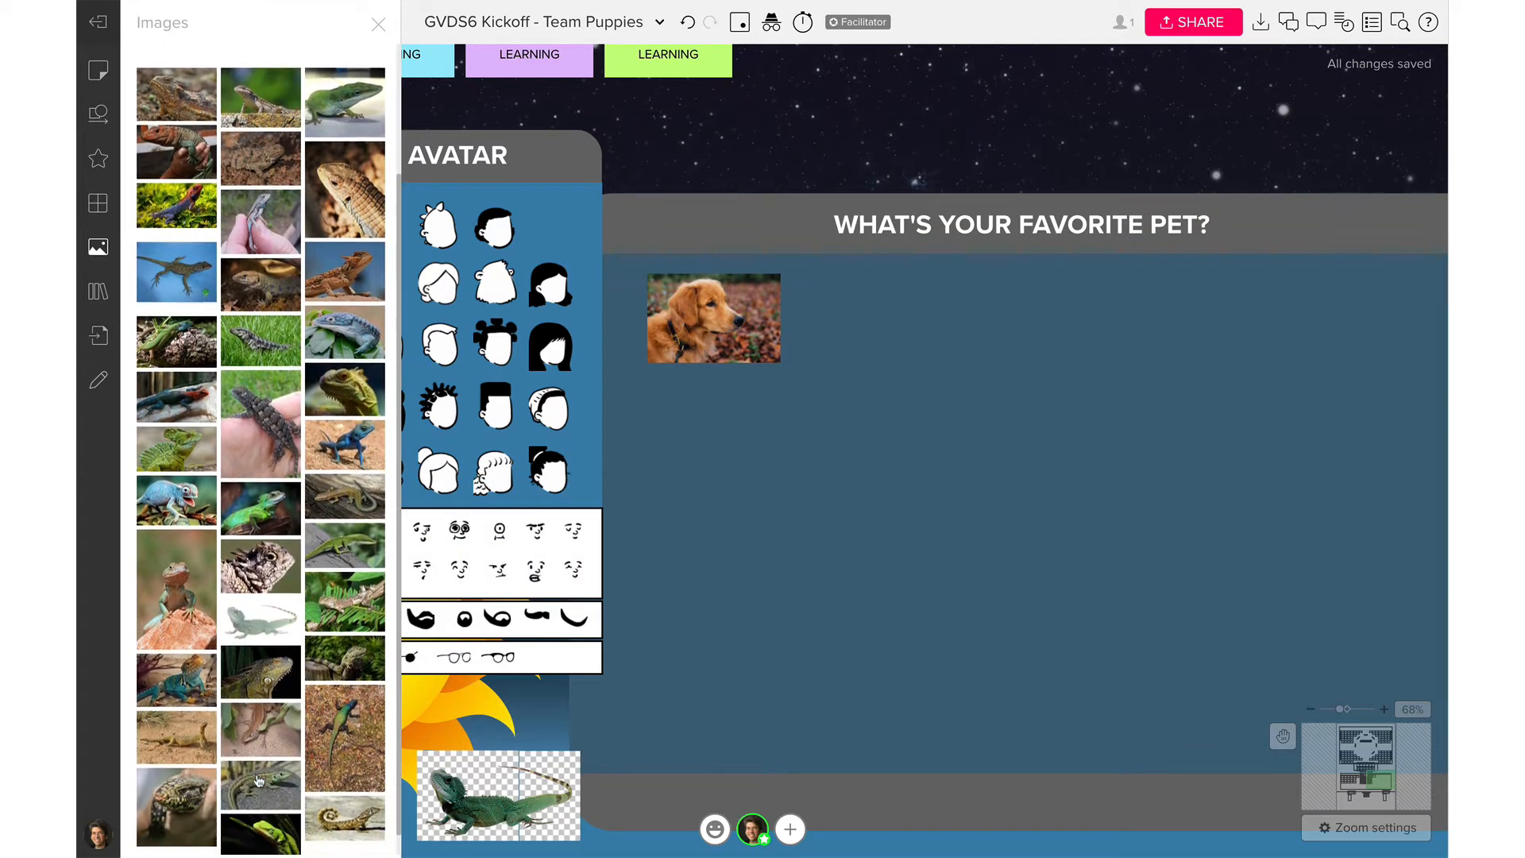
{"action": "scroll", "coordinate": [258, 780], "scroll_direction": "down", "scroll_amount": 1}
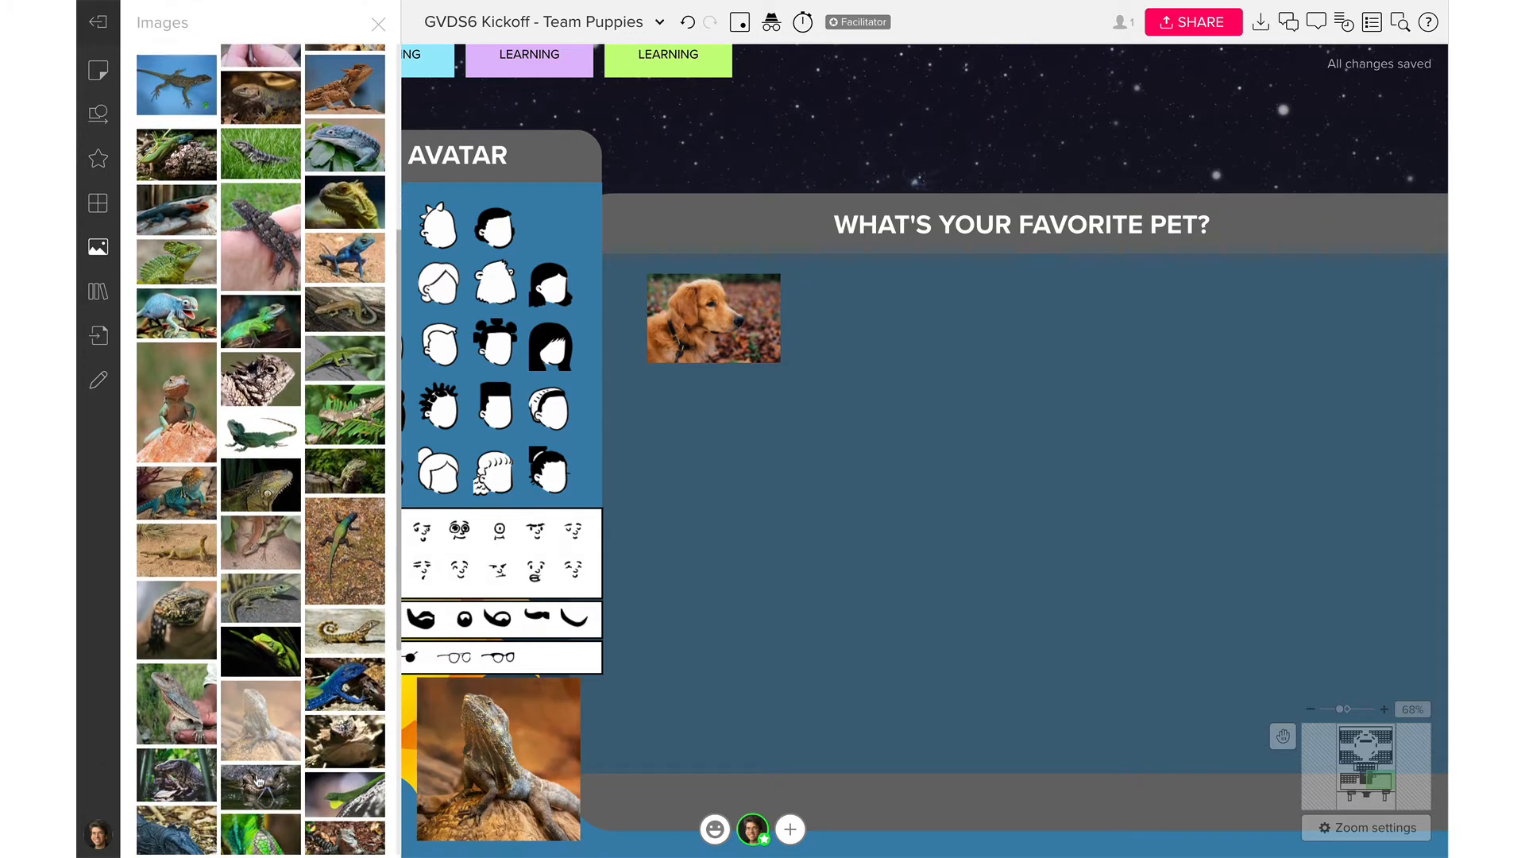
{"action": "left_click", "coordinate": [339, 677]}
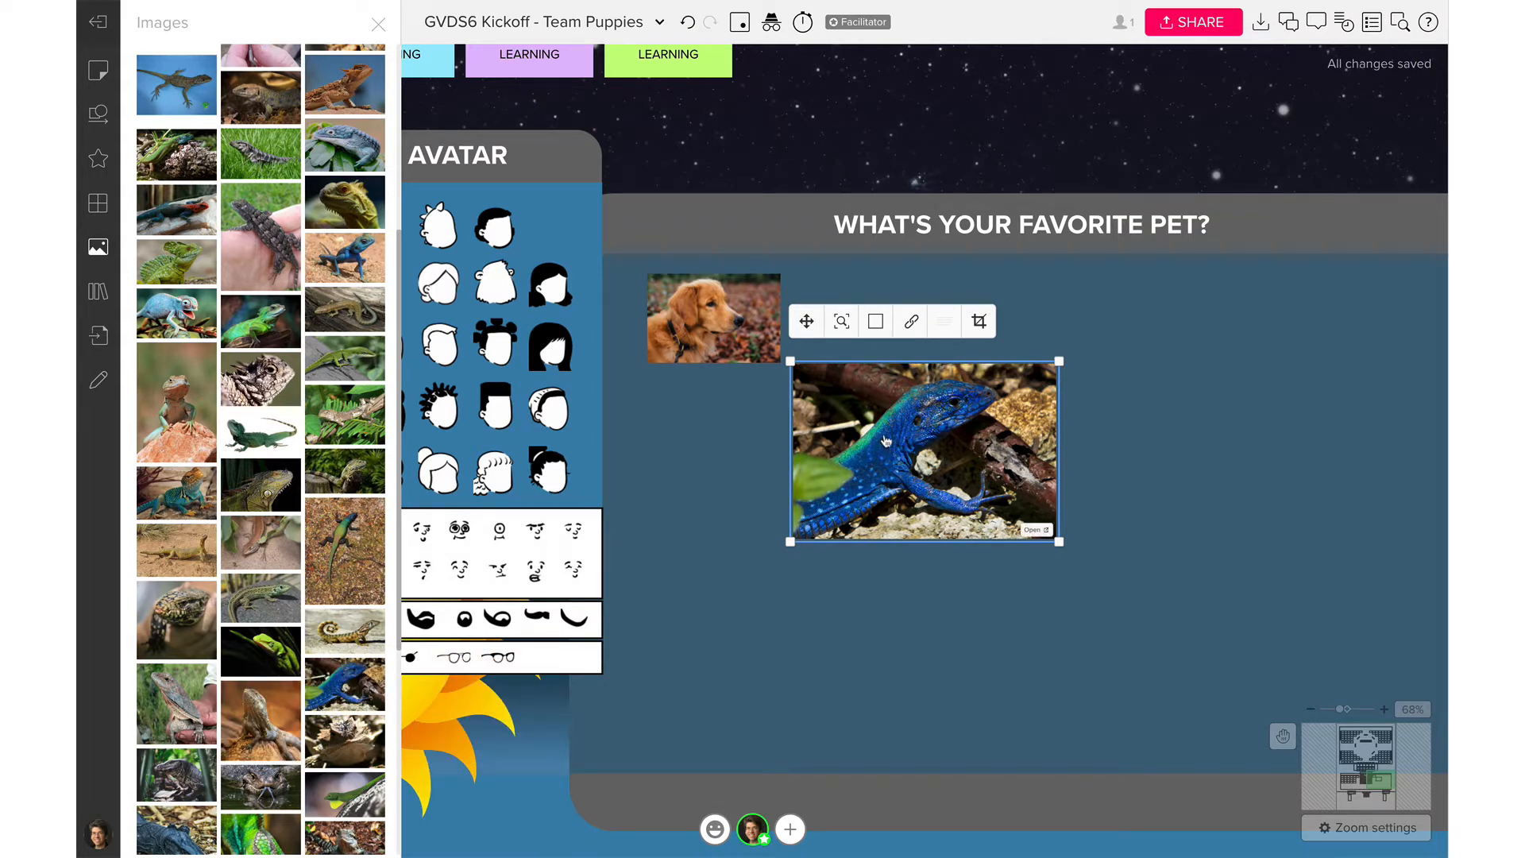
{"action": "key", "text": "Delete"}
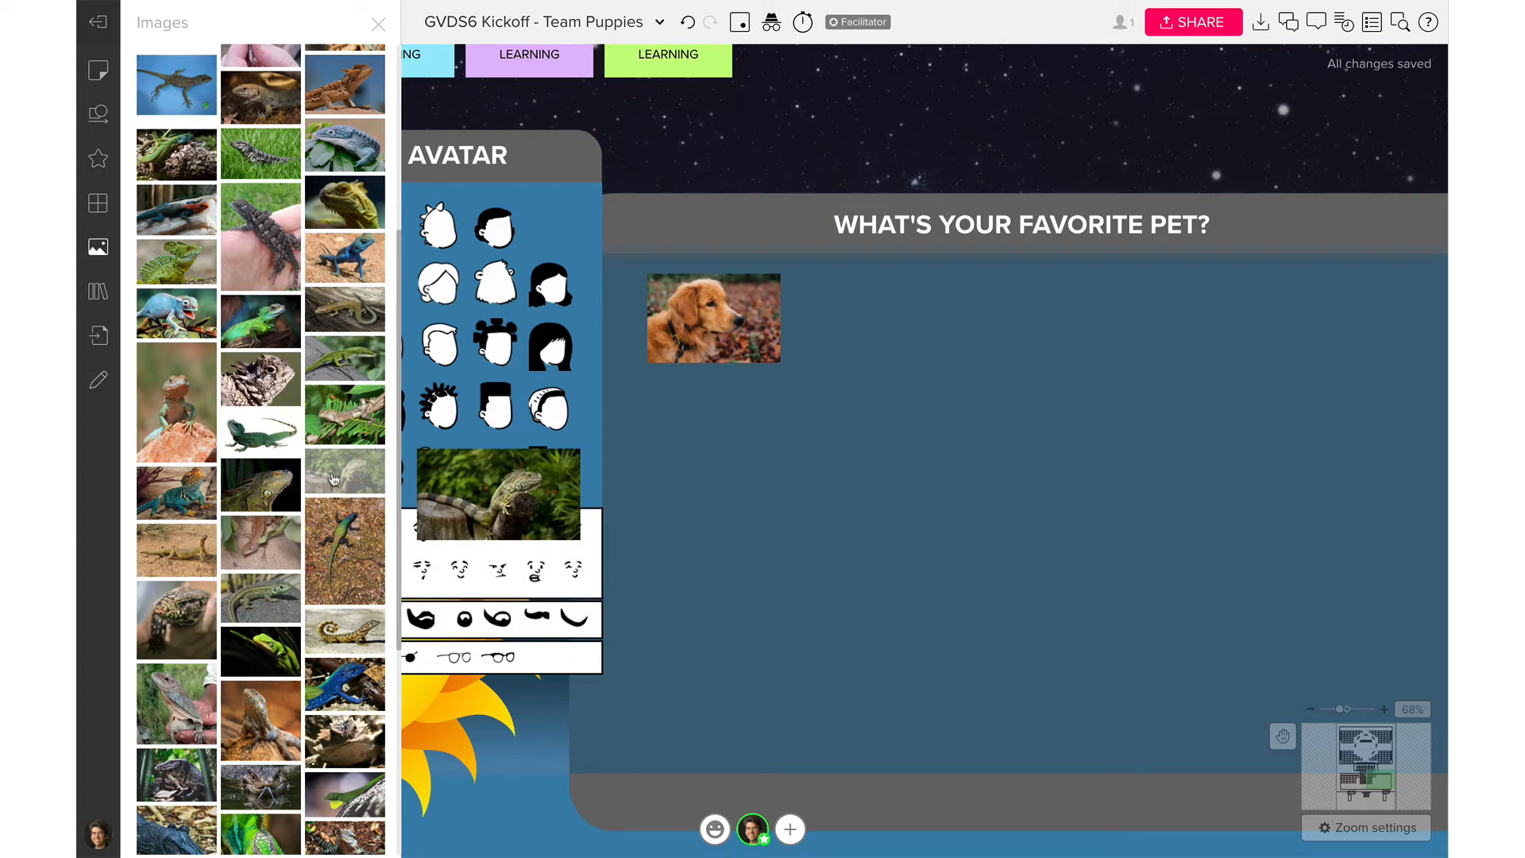
{"action": "scroll", "coordinate": [306, 738], "scroll_direction": "down", "scroll_amount": 4}
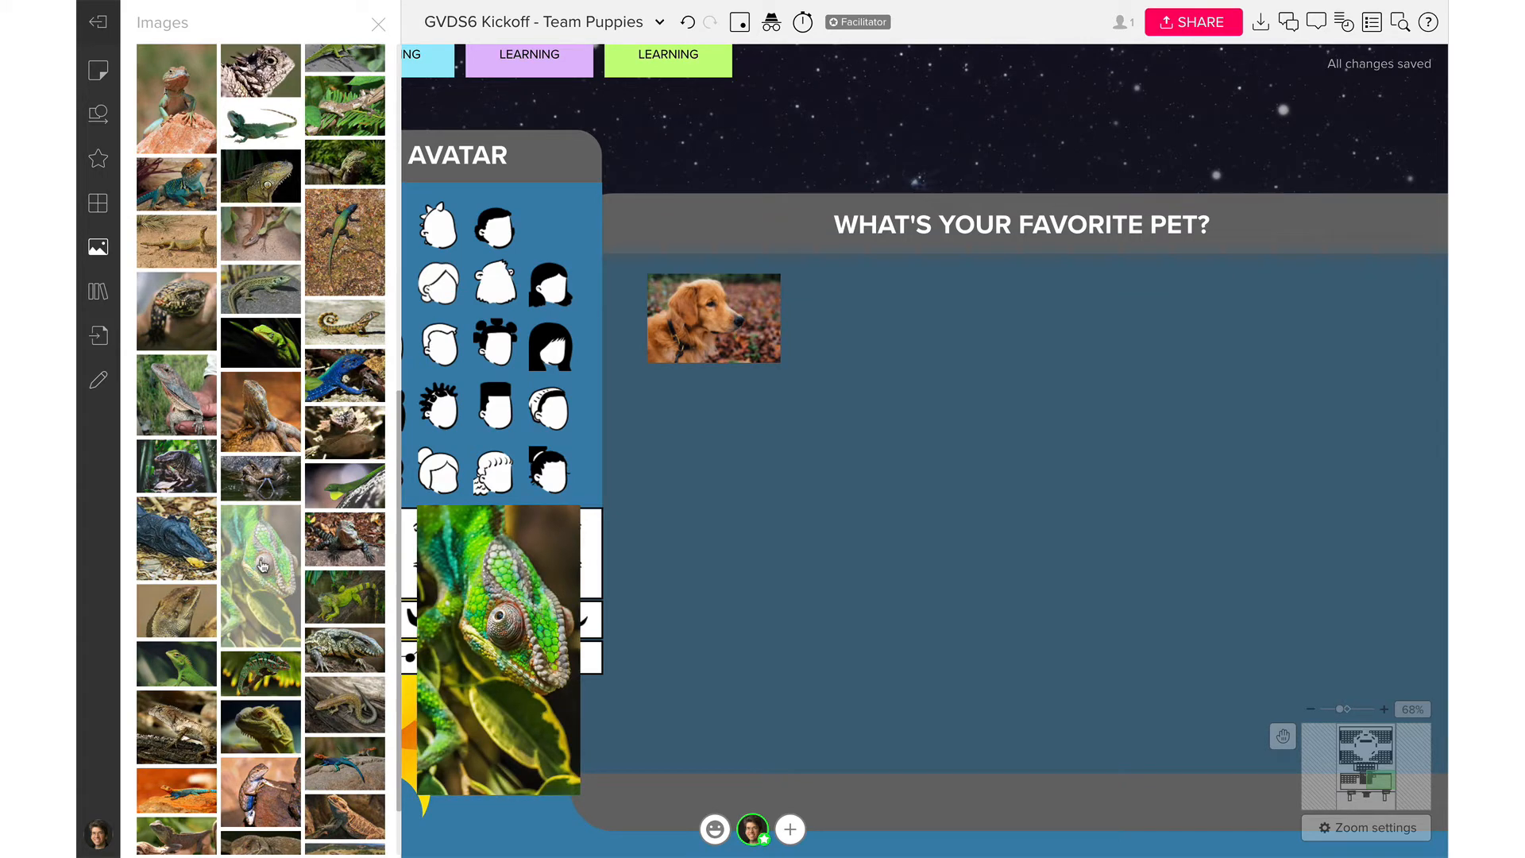
{"action": "left_click", "coordinate": [263, 565]}
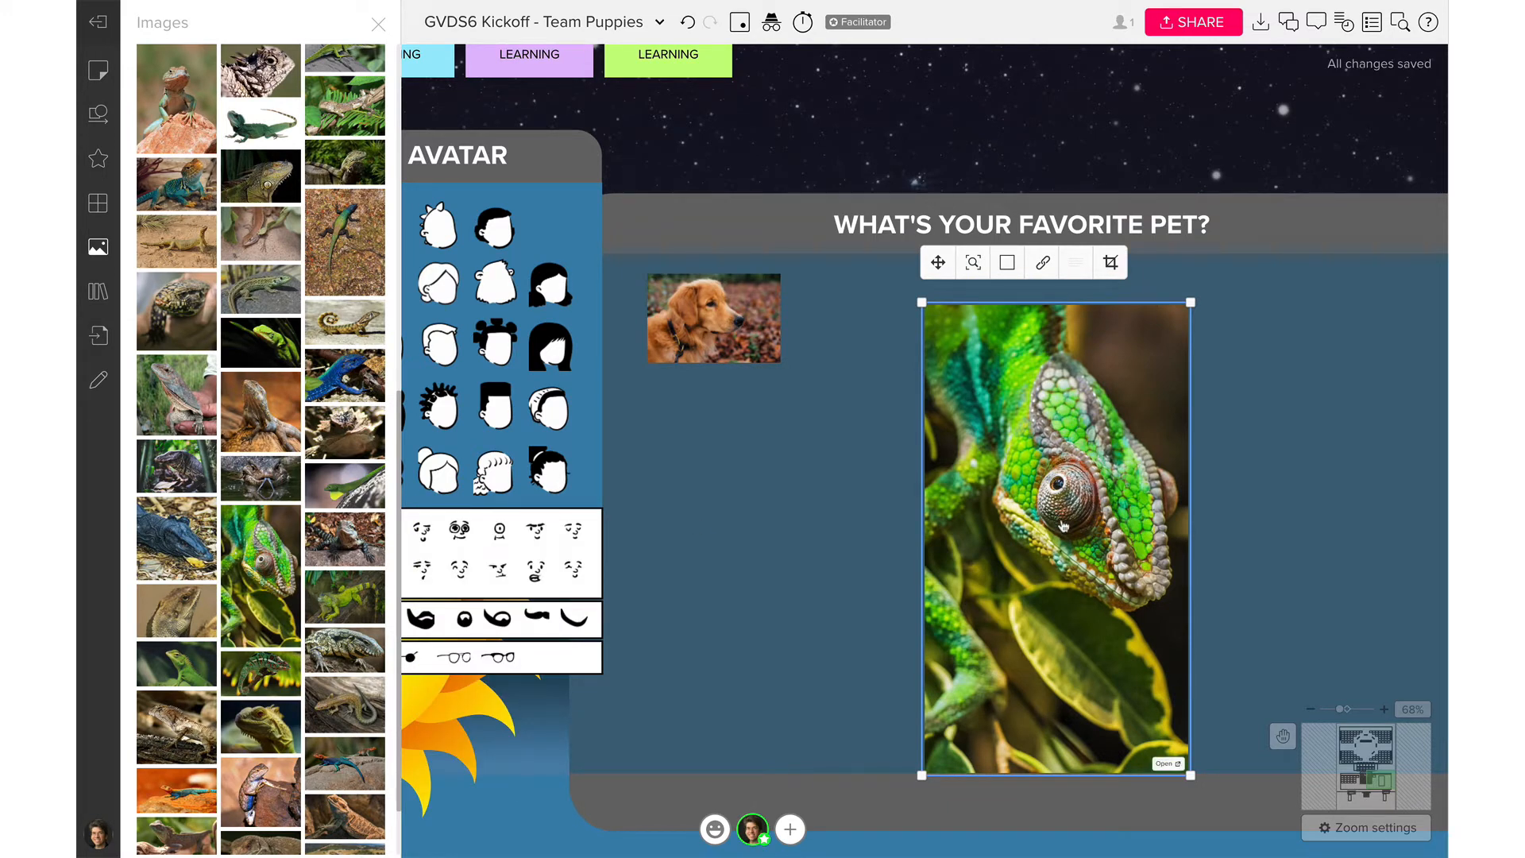
{"action": "left_click", "coordinate": [379, 27]}
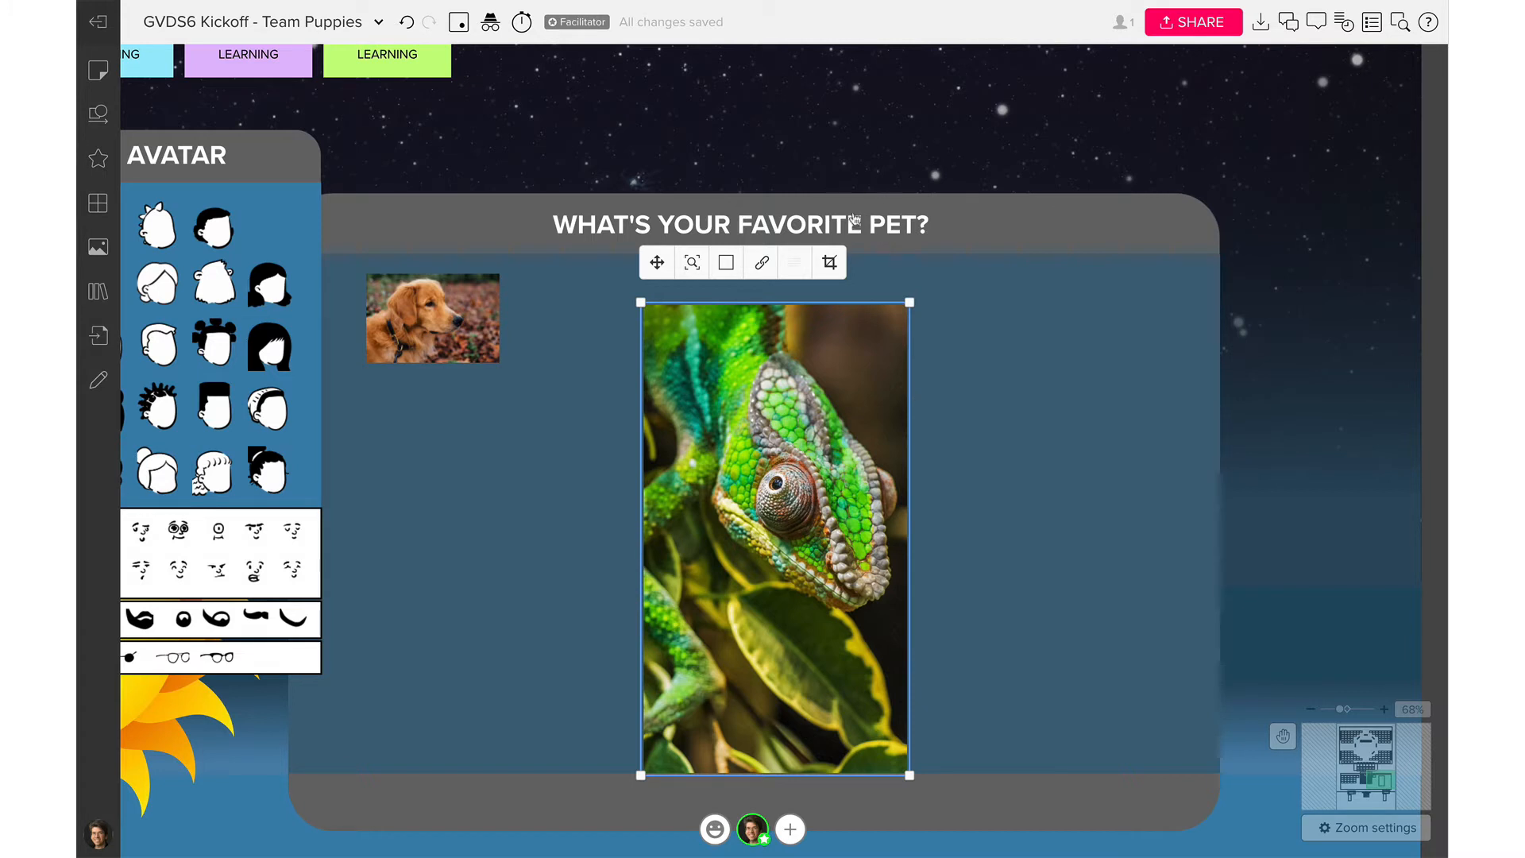
Move the chameleon photo beside the dog and shrink it to a small thumbnail
{"action": "mouse_move", "coordinate": [816, 569]}
{"action": "left_click_drag", "start_coordinate": [798, 503], "coordinate": [698, 469]}
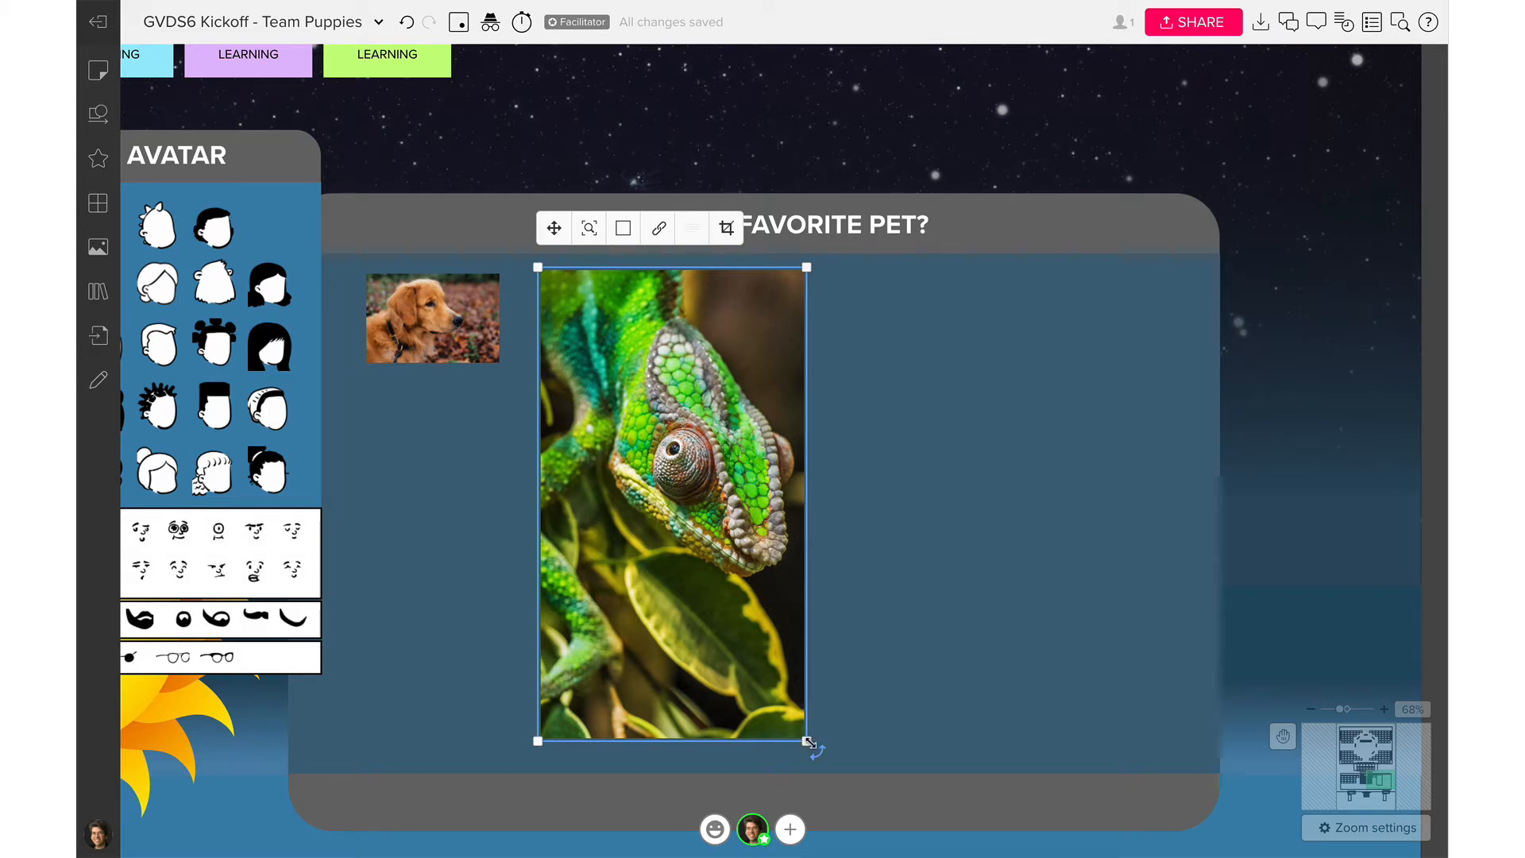
{"action": "left_click_drag", "start_coordinate": [808, 742], "coordinate": [664, 375]}
{"action": "left_click", "coordinate": [662, 393]}
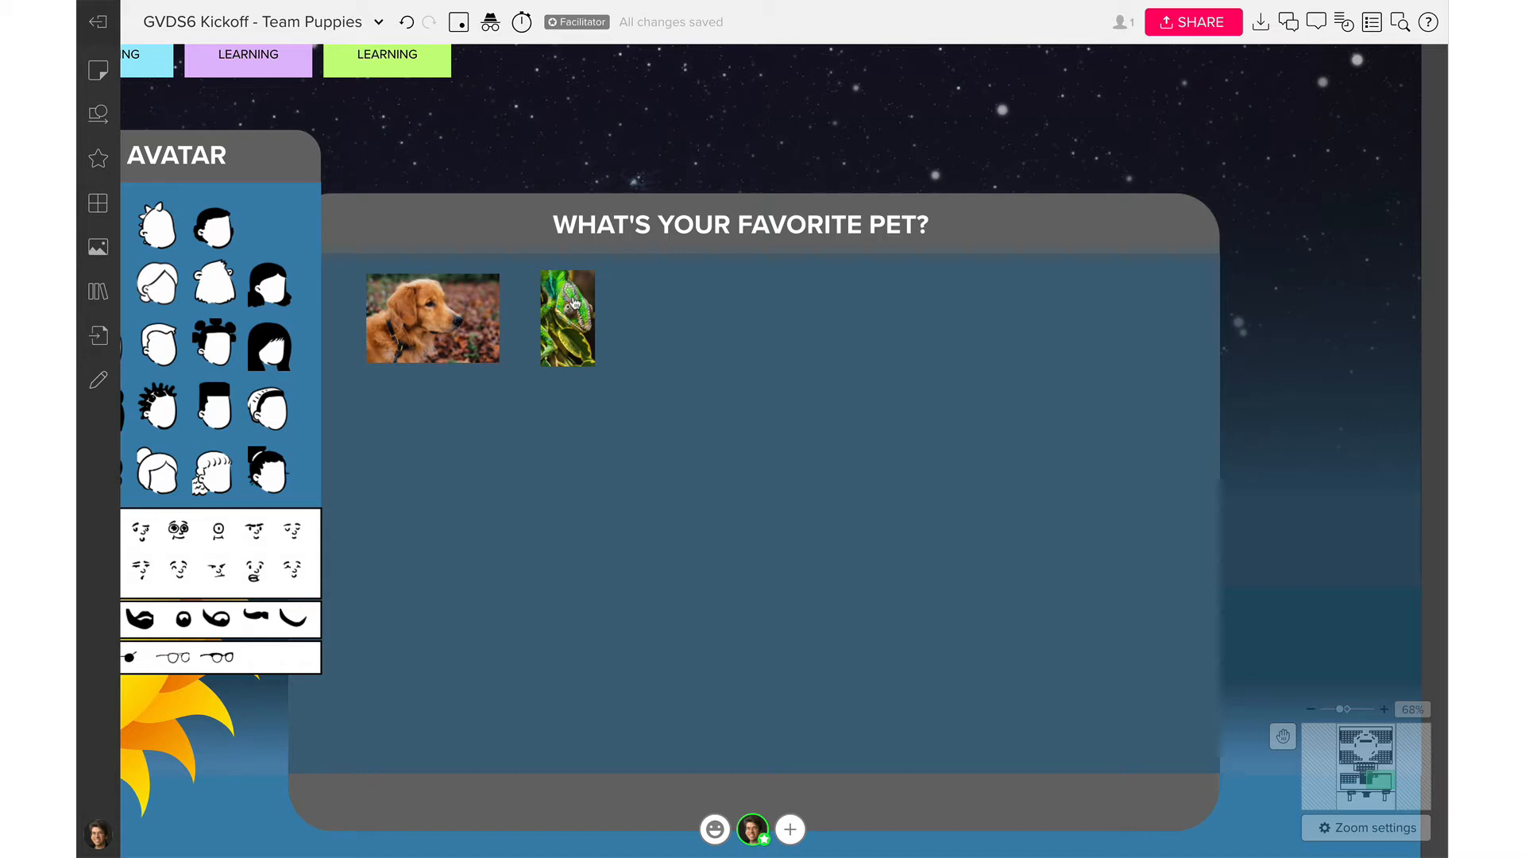
{"action": "left_click_drag", "start_coordinate": [574, 302], "coordinate": [565, 303]}
{"action": "left_click", "coordinate": [652, 402]}
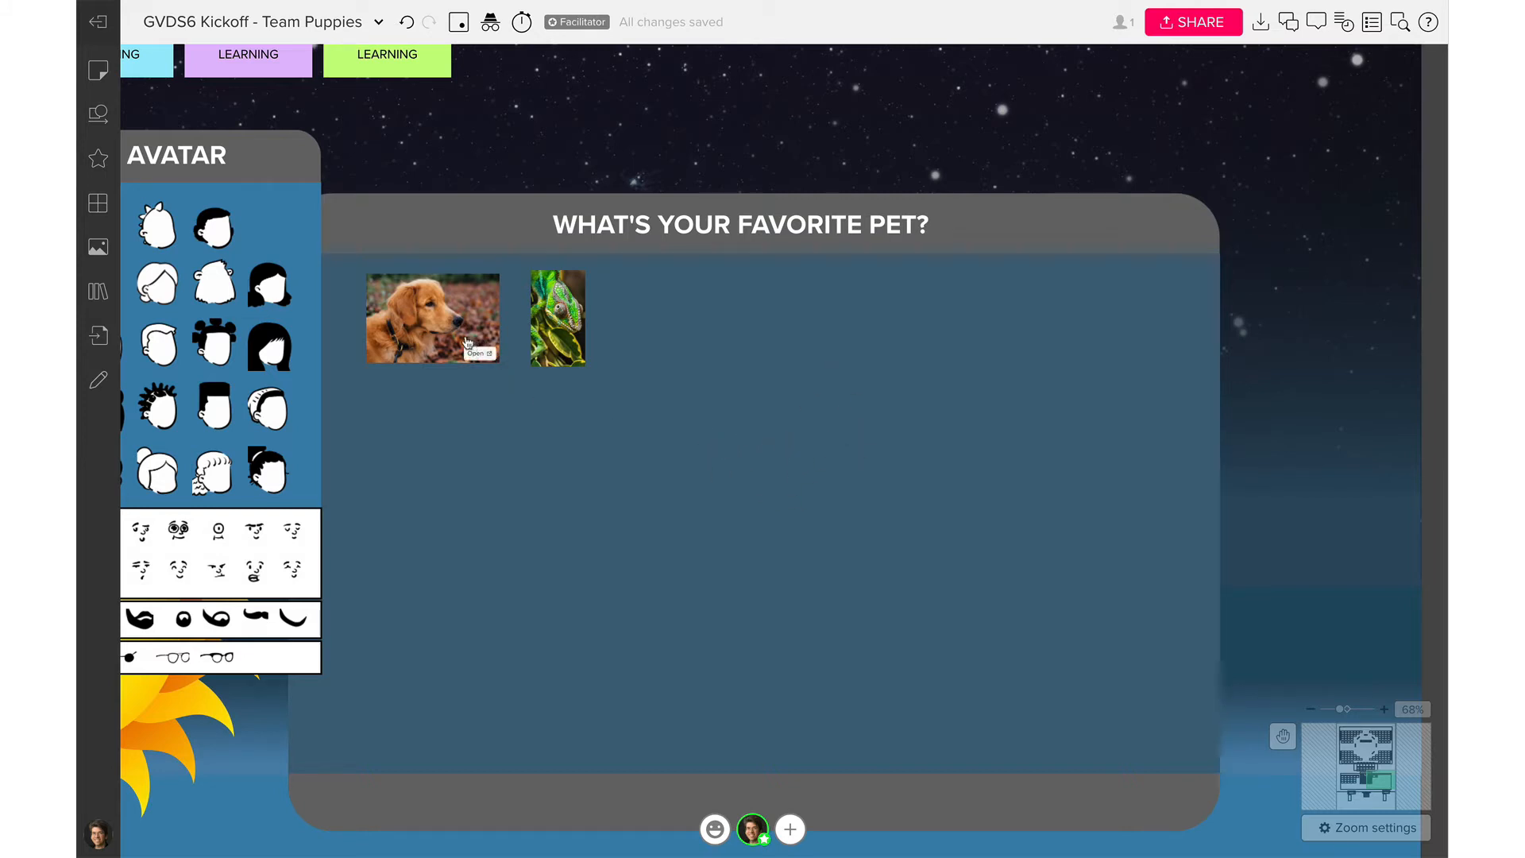
{"action": "mouse_move", "coordinate": [442, 335]}
Zoom out to 32% and pan down to the three Explore a Challenge mountains
{"action": "scroll", "coordinate": [653, 412], "scroll_direction": "up", "scroll_amount": 1}
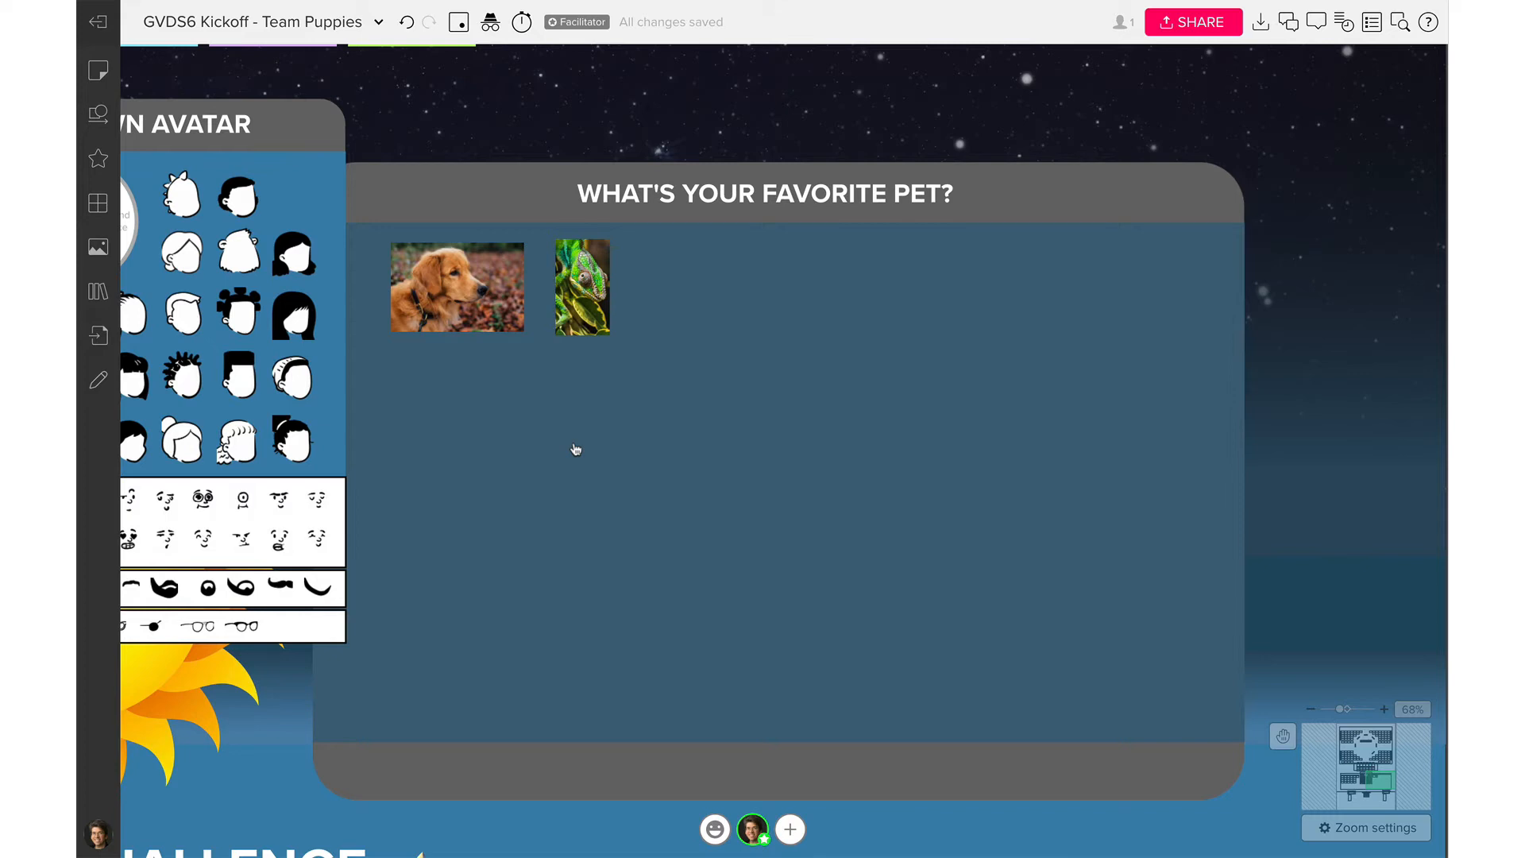
{"action": "scroll", "coordinate": [576, 450], "scroll_direction": "down", "scroll_amount": 5}
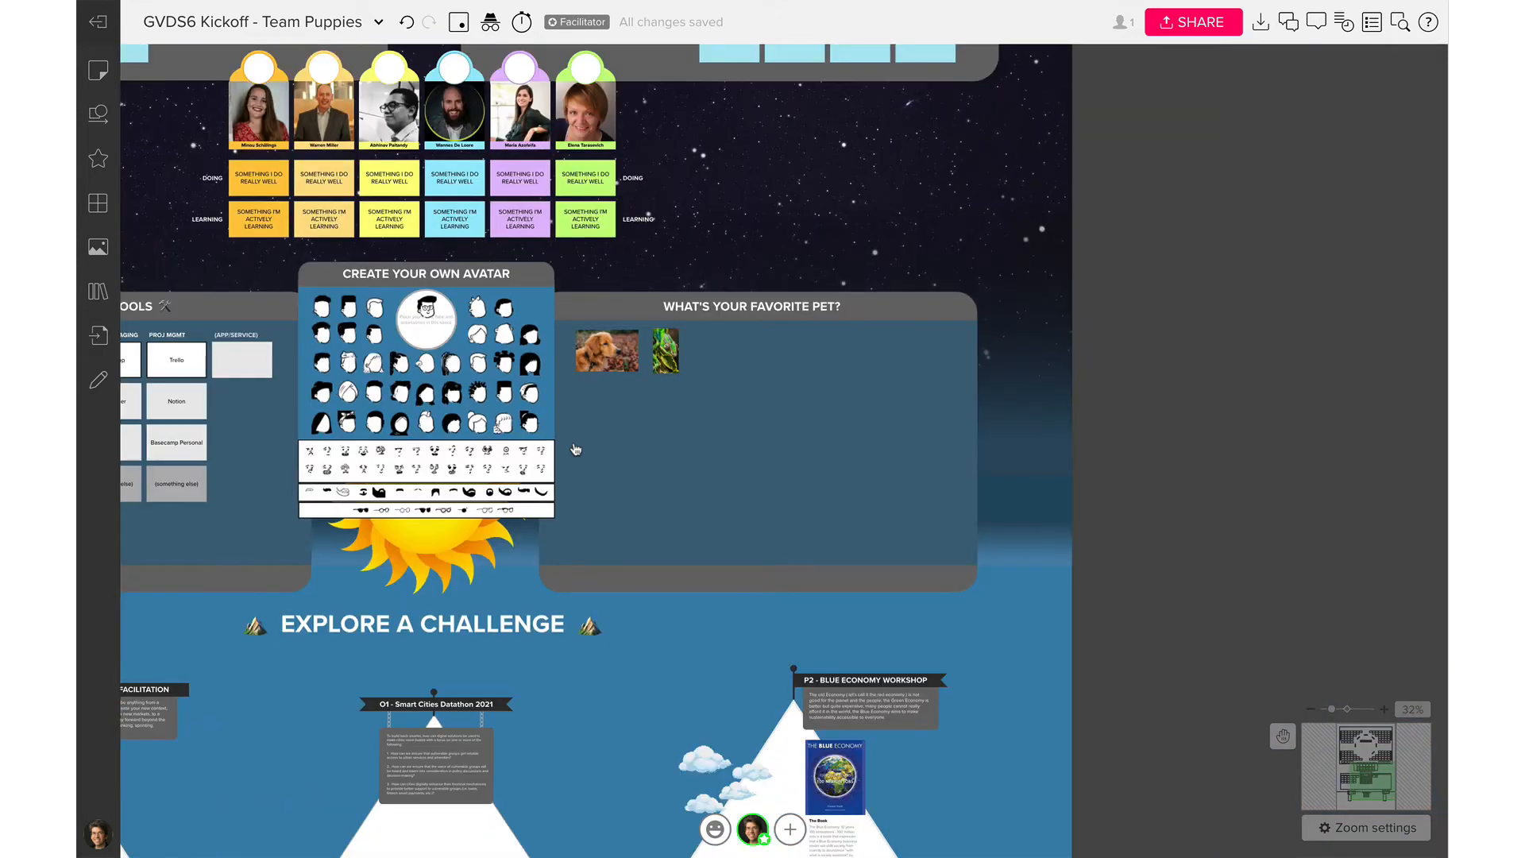
{"action": "scroll", "coordinate": [427, 620], "scroll_direction": "down", "scroll_amount": 2}
{"action": "scroll", "coordinate": [426, 620], "scroll_direction": "left", "scroll_amount": 2}
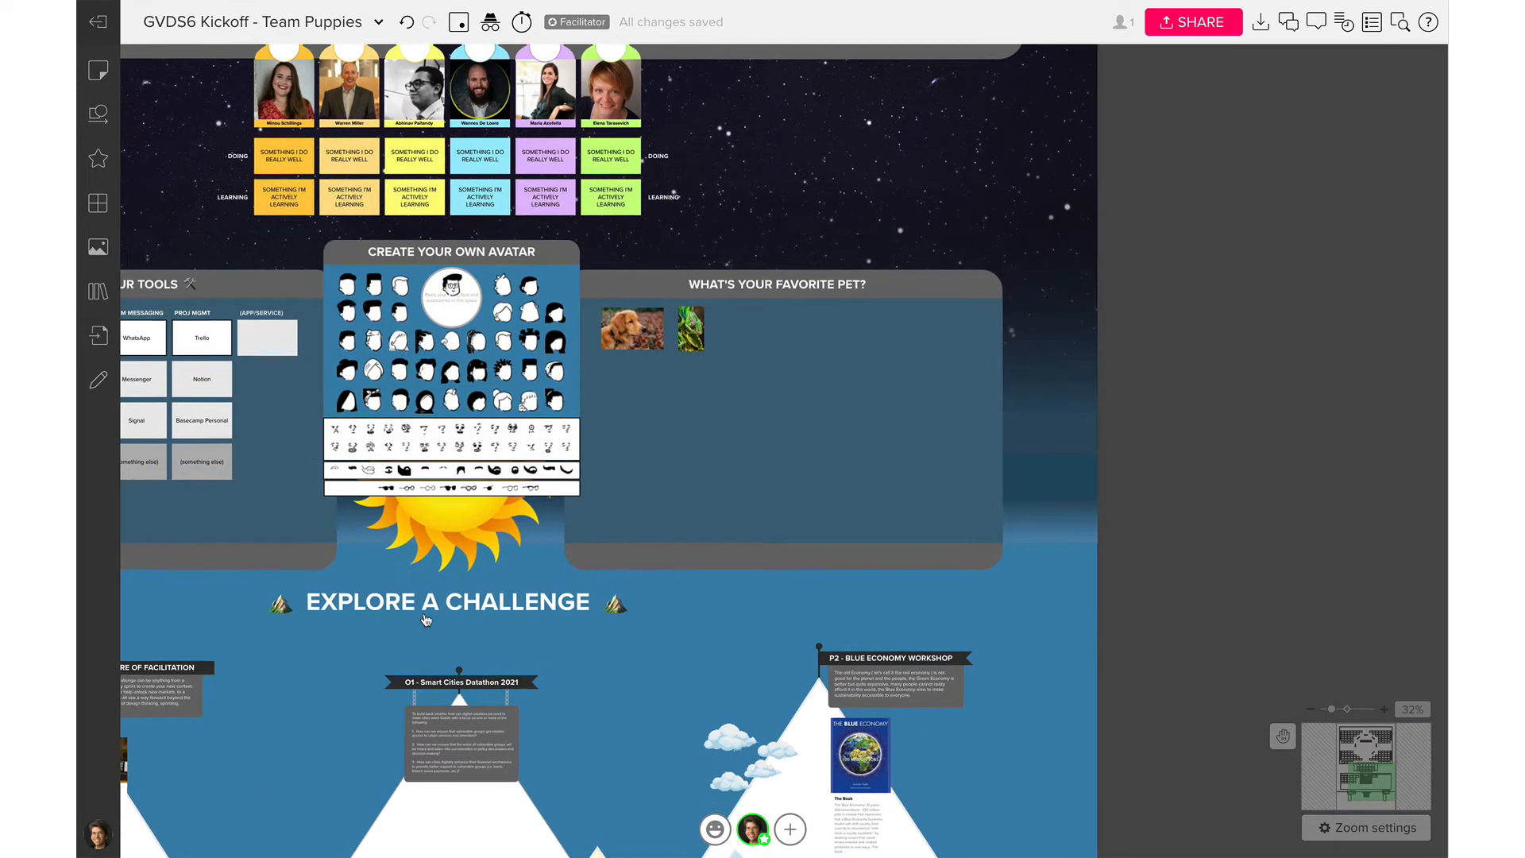
{"action": "scroll", "coordinate": [427, 621], "scroll_direction": "down", "scroll_amount": 10}
{"action": "scroll", "coordinate": [426, 620], "scroll_direction": "left", "scroll_amount": 7}
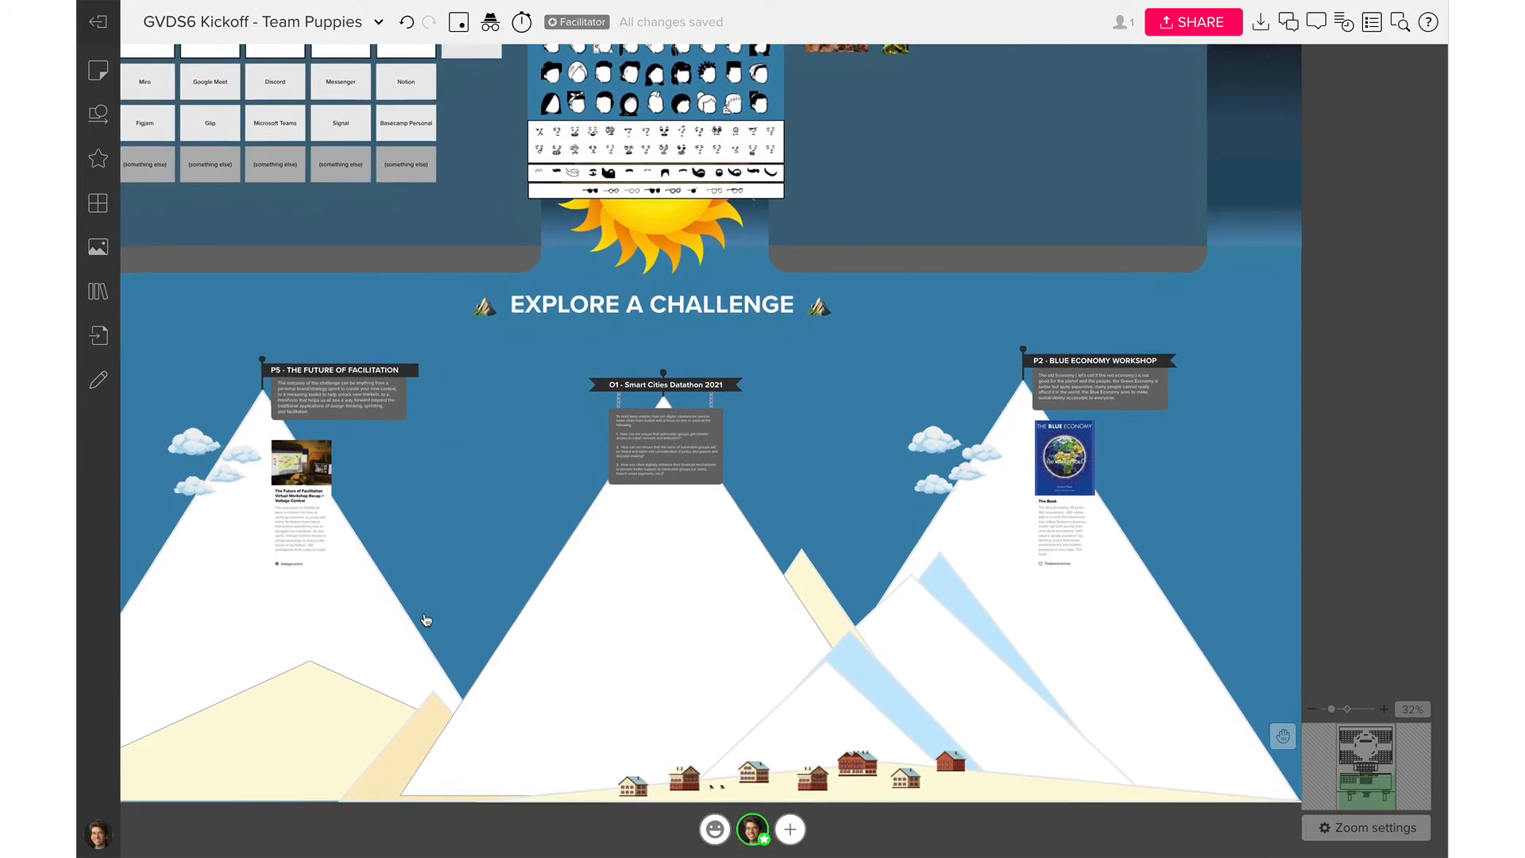
{"action": "scroll", "coordinate": [426, 621], "scroll_direction": "down", "scroll_amount": 1}
{"action": "scroll", "coordinate": [427, 620], "scroll_direction": "left", "scroll_amount": 1}
{"action": "scroll", "coordinate": [426, 620], "scroll_direction": "down", "scroll_amount": 1}
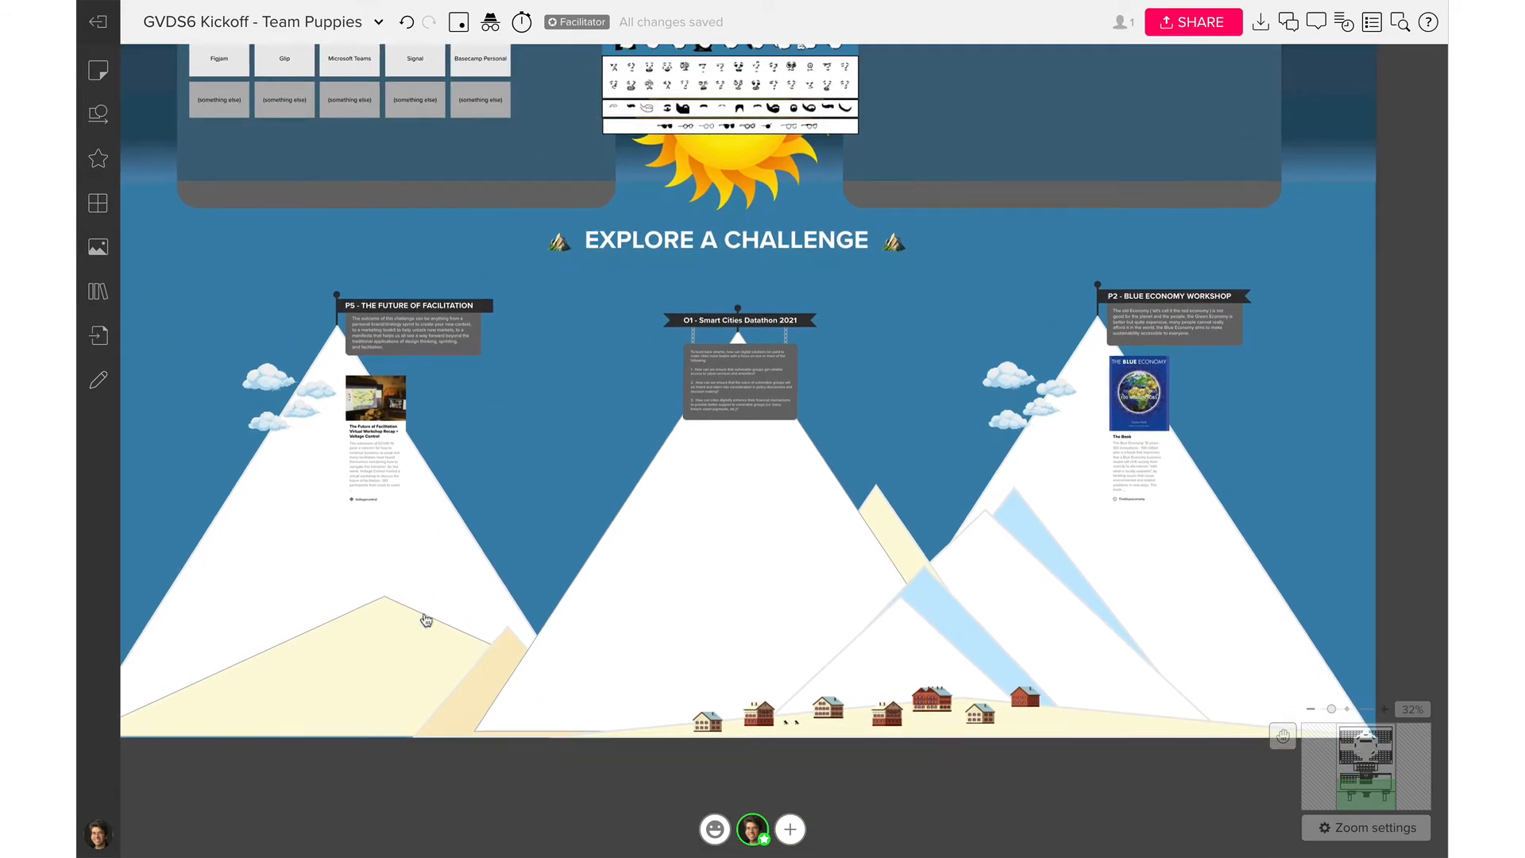
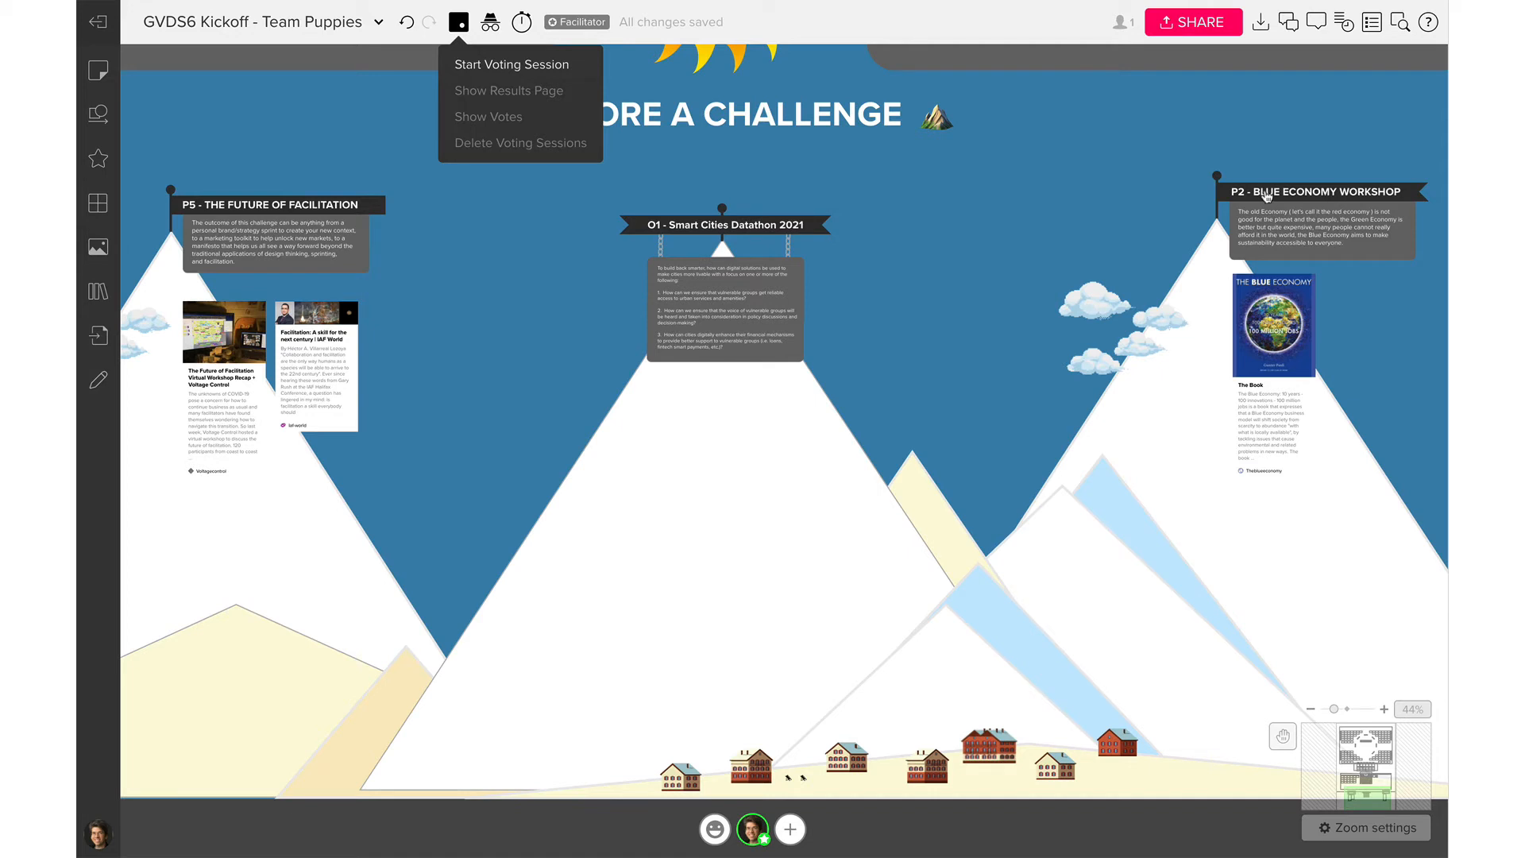
Close the voting options and zoom out to 32% to show the three Explore a Challenge mountains
{"action": "left_click", "coordinate": [469, 27]}
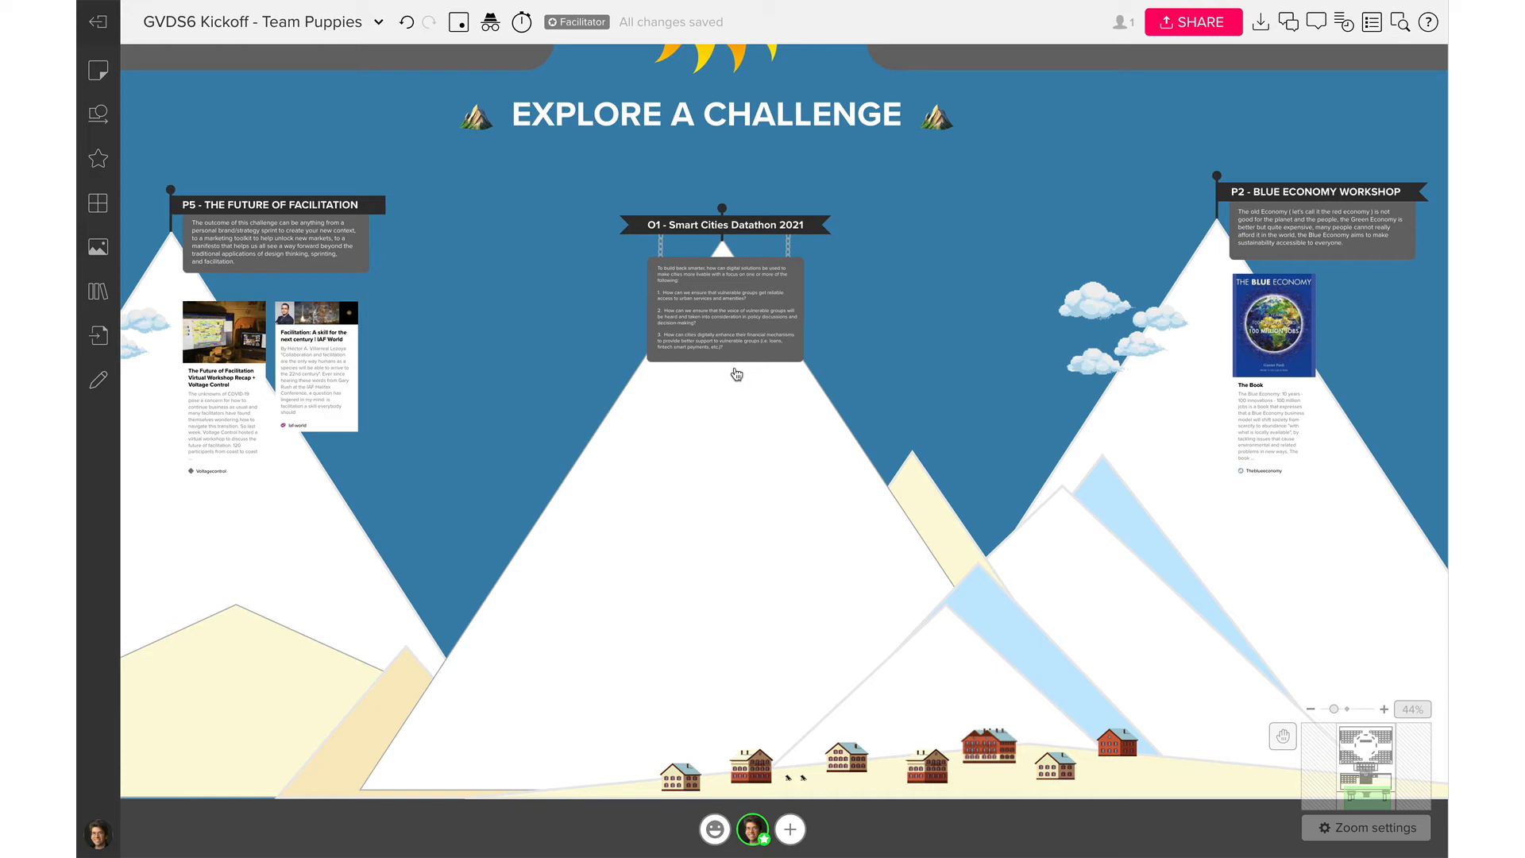
{"action": "scroll", "coordinate": [736, 373], "scroll_direction": "down", "scroll_amount": 3}
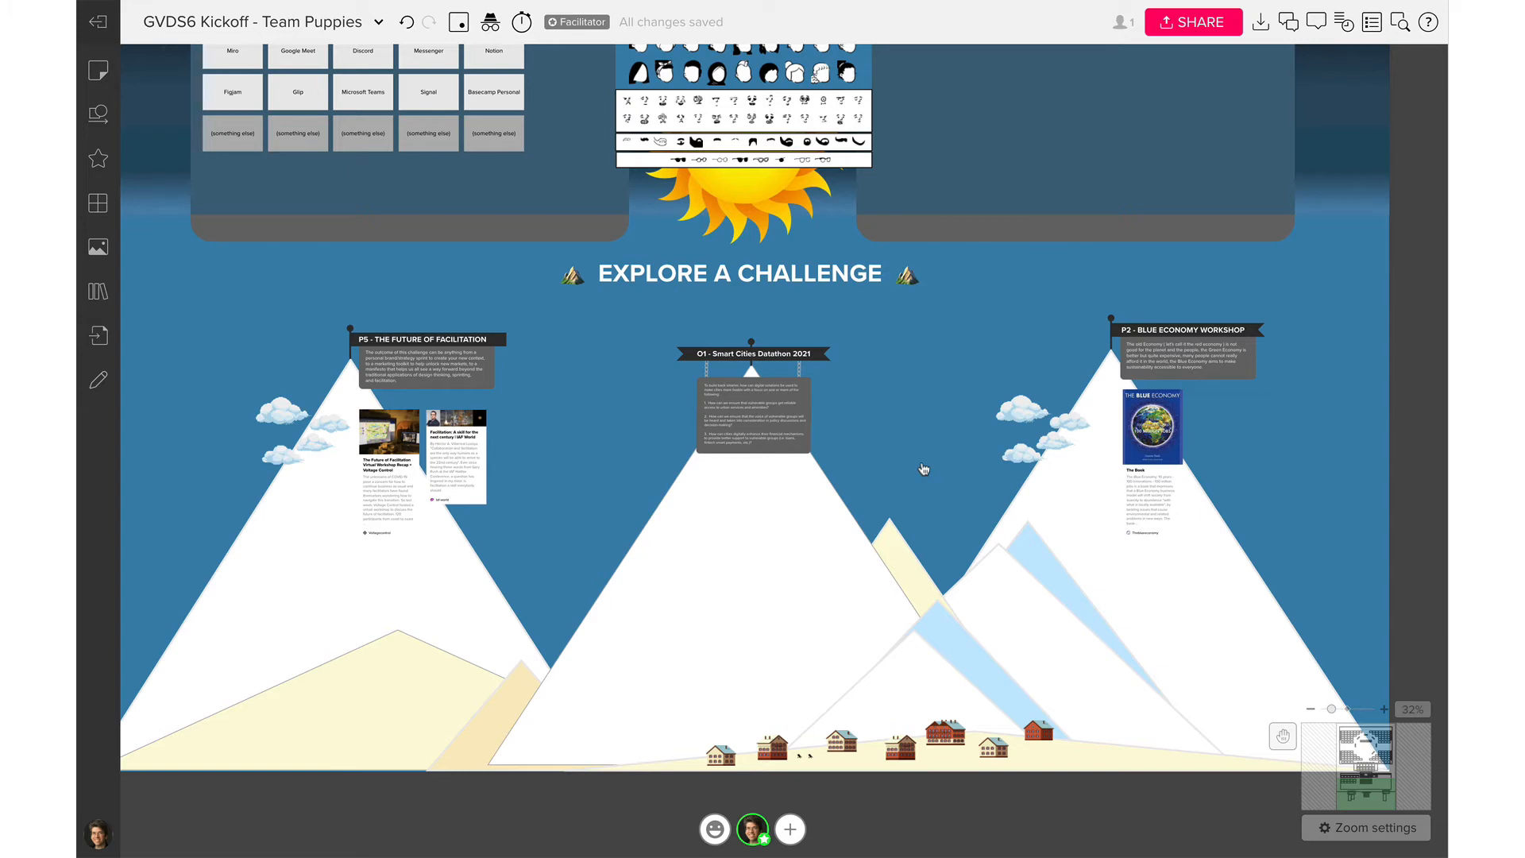
Scroll down to the Team Puppies circle at 56%, then back up to the team photo cards
{"action": "scroll", "coordinate": [923, 469], "scroll_direction": "up", "scroll_amount": 10}
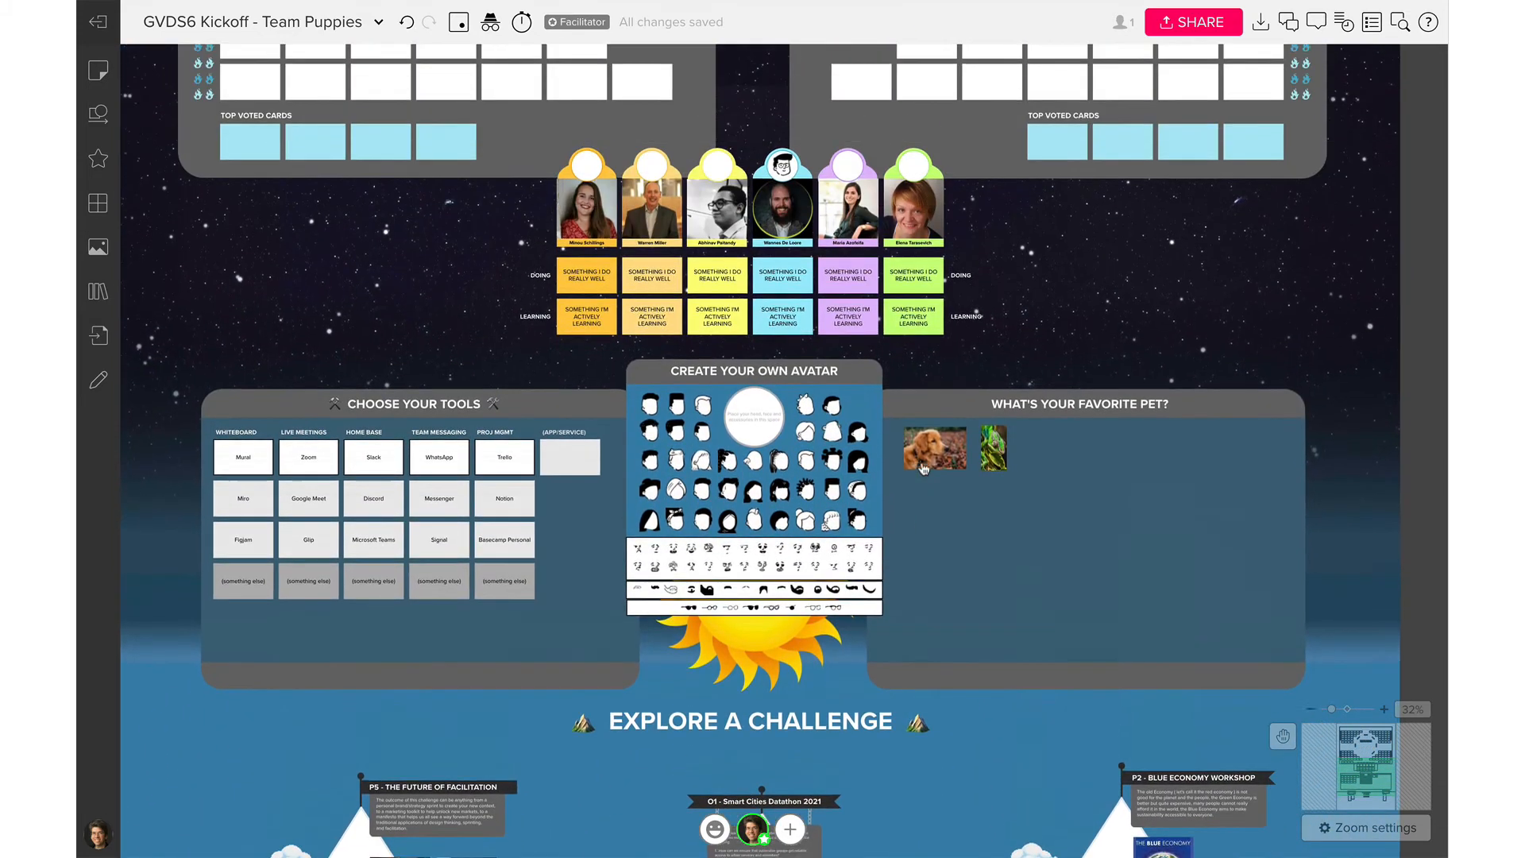
{"action": "scroll", "coordinate": [924, 469], "scroll_direction": "up", "scroll_amount": 10}
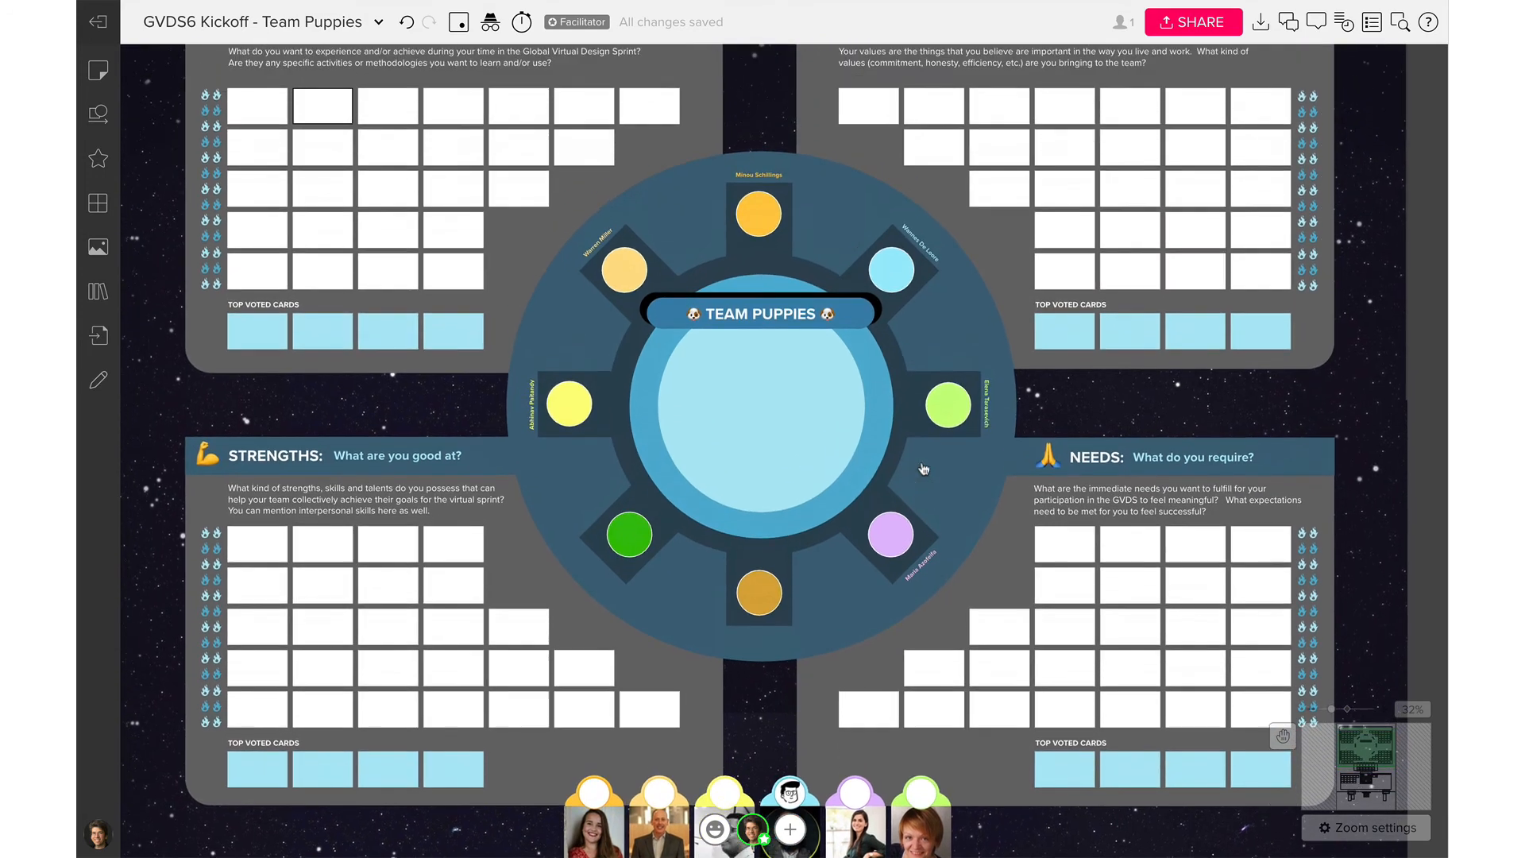
{"action": "scroll", "coordinate": [924, 468], "scroll_direction": "up", "scroll_amount": 1}
{"action": "scroll", "coordinate": [923, 469], "scroll_direction": "down", "scroll_amount": 1}
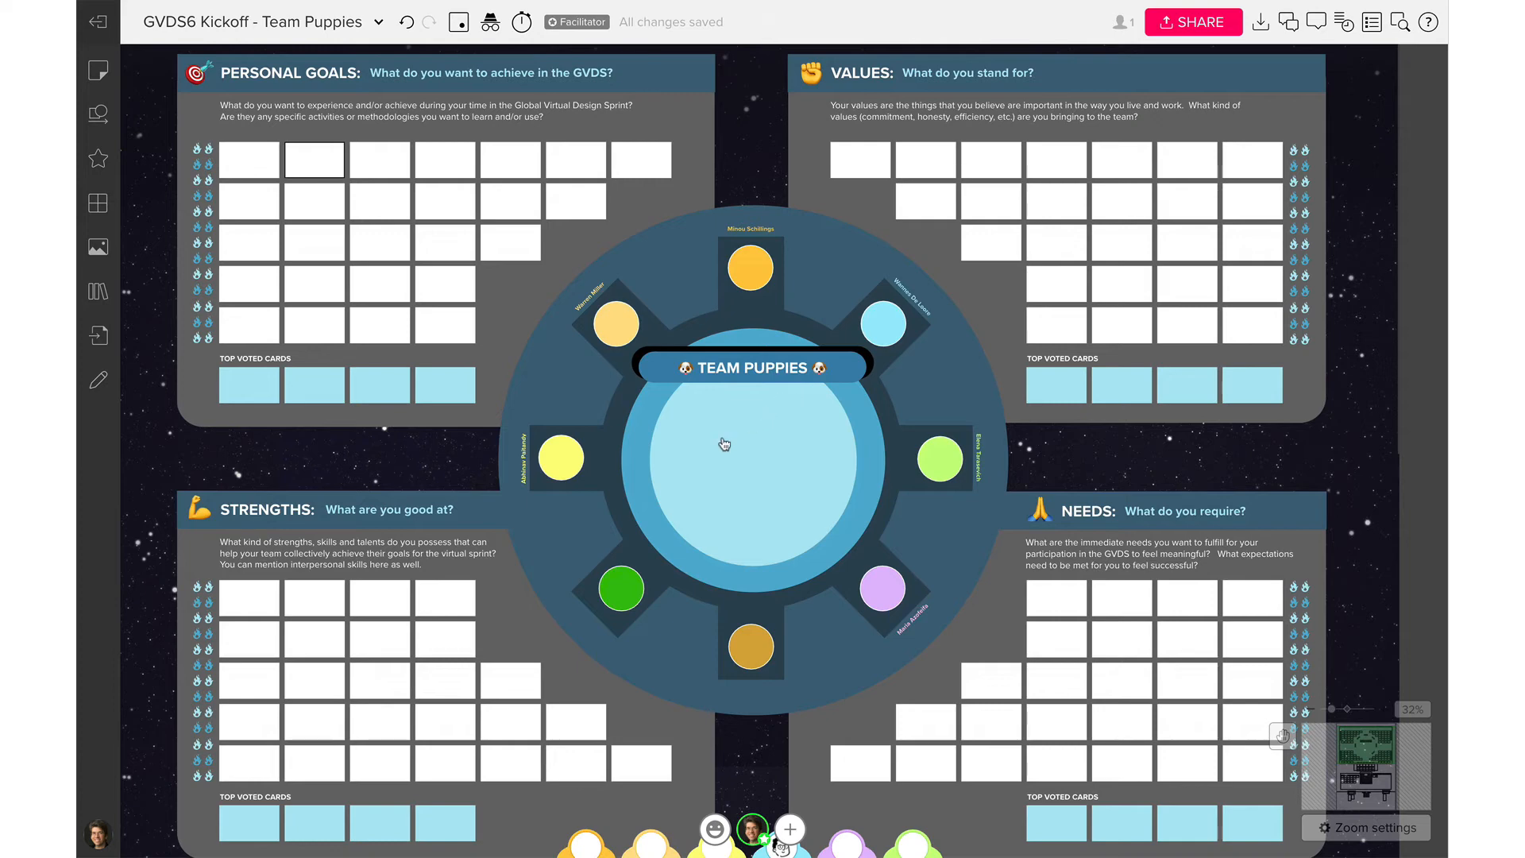
{"action": "scroll", "coordinate": [696, 474], "scroll_direction": "up", "scroll_amount": 5}
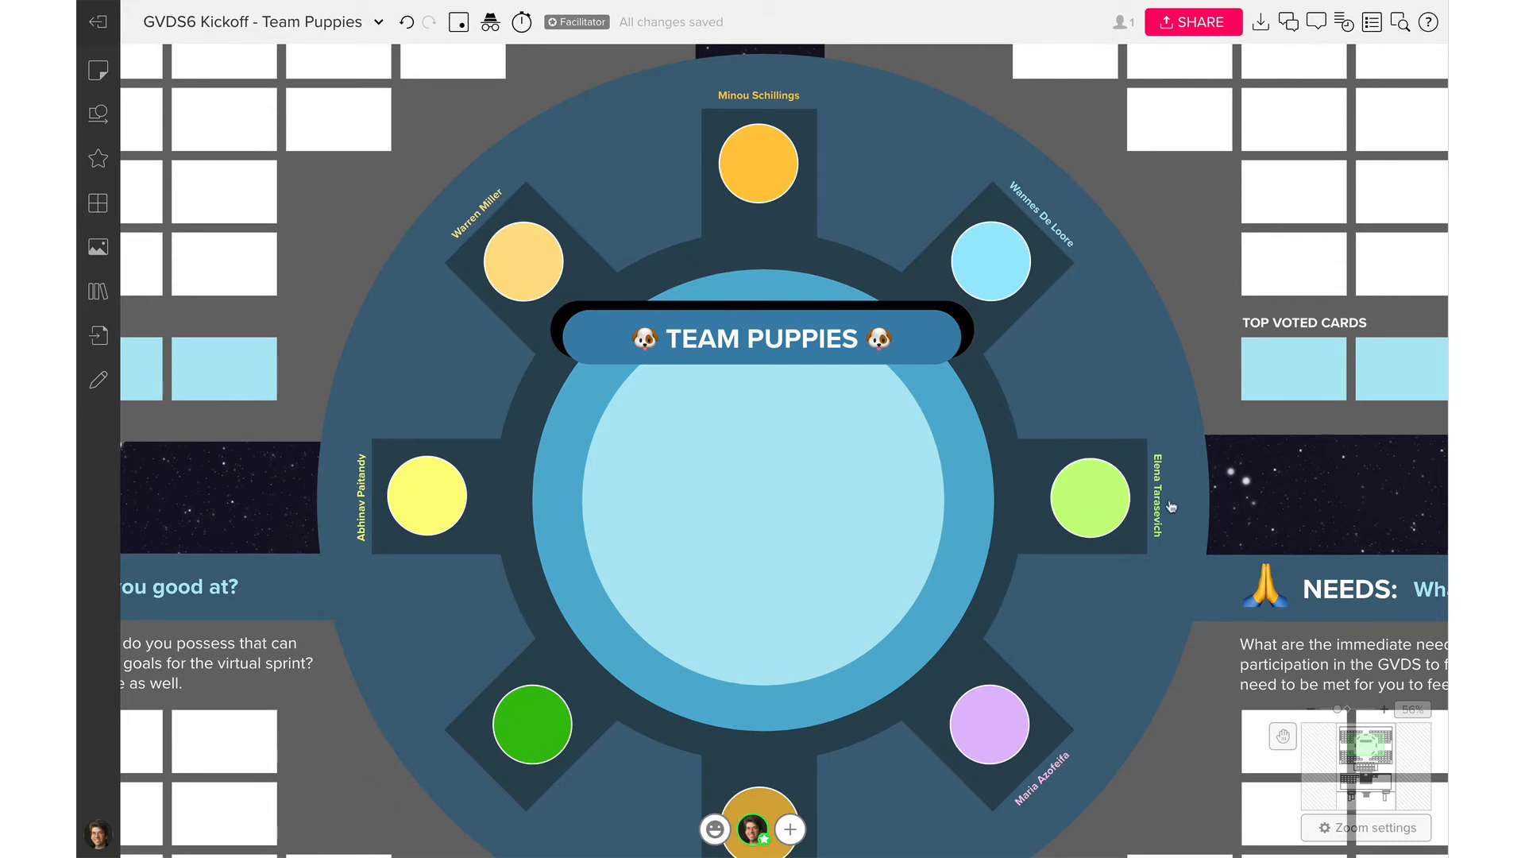
{"action": "scroll", "coordinate": [786, 801], "scroll_direction": "down", "scroll_amount": 5}
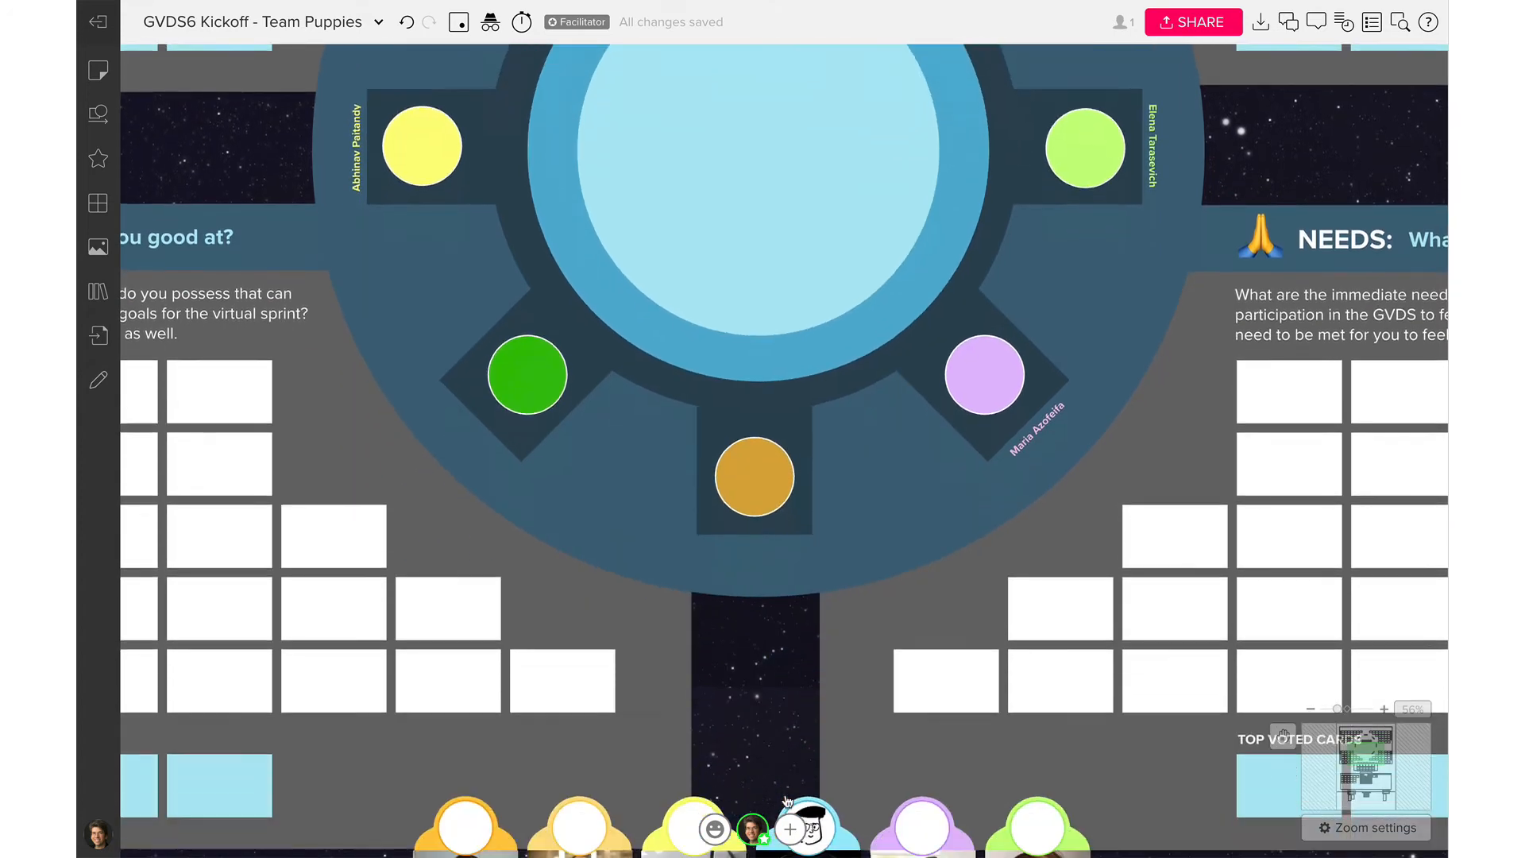
{"action": "scroll", "coordinate": [786, 800], "scroll_direction": "down", "scroll_amount": 7}
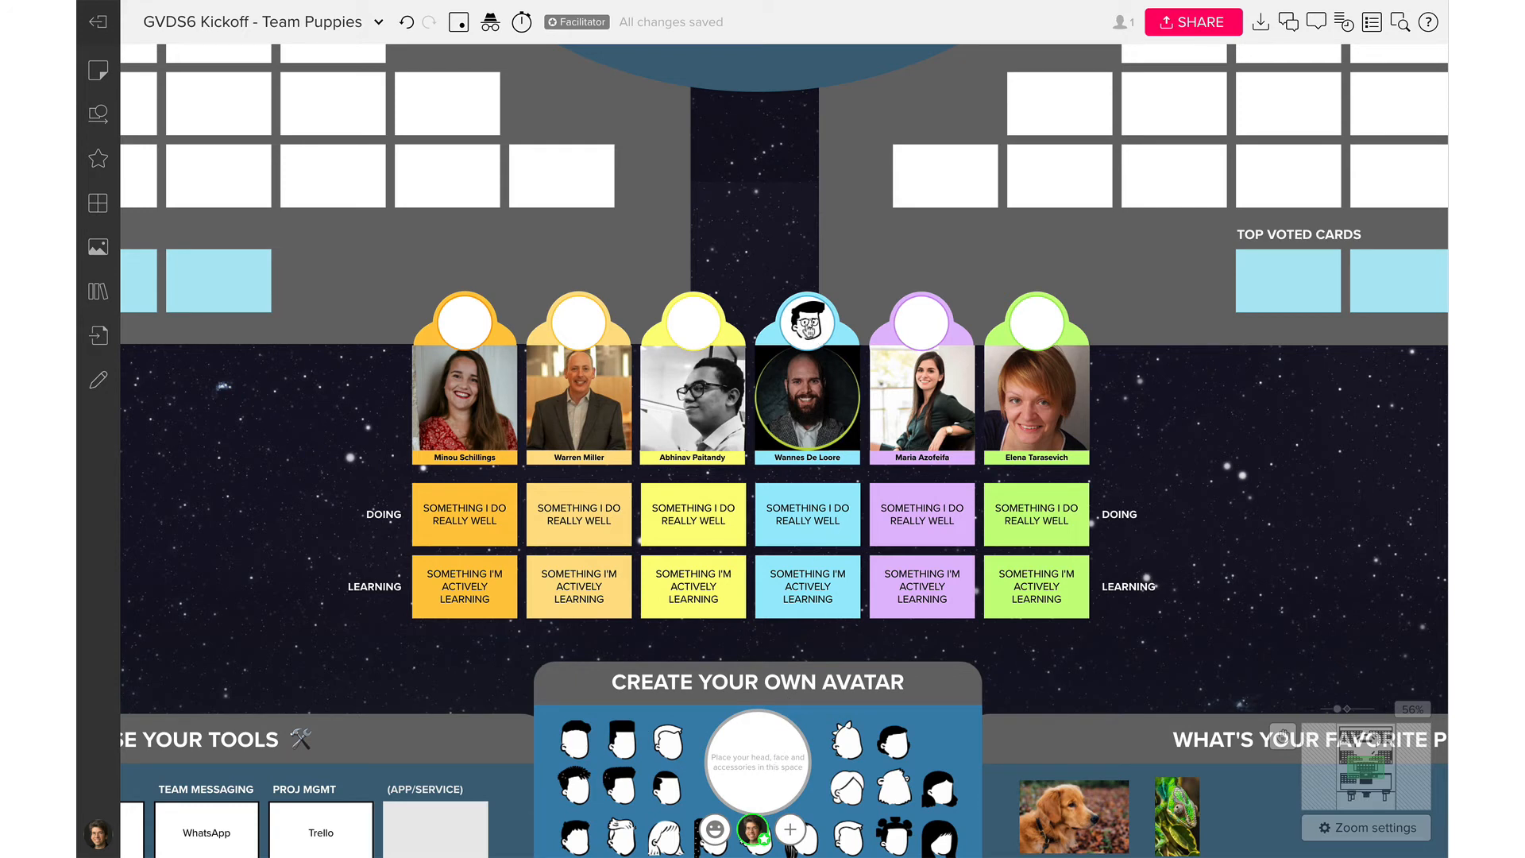
Duplicate the avatar sketch above the photo card with Ctrl+D and drop the copy on the light-blue seat
{"action": "mouse_move", "coordinate": [807, 326]}
{"action": "left_mouse_down"}
{"action": "mouse_move", "coordinate": [817, 382]}
{"action": "mouse_move", "coordinate": [751, 794]}
{"action": "mouse_move", "coordinate": [807, 419]}
{"action": "mouse_move", "coordinate": [806, 323]}
{"action": "mouse_move", "coordinate": [831, 343]}
{"action": "left_mouse_up"}
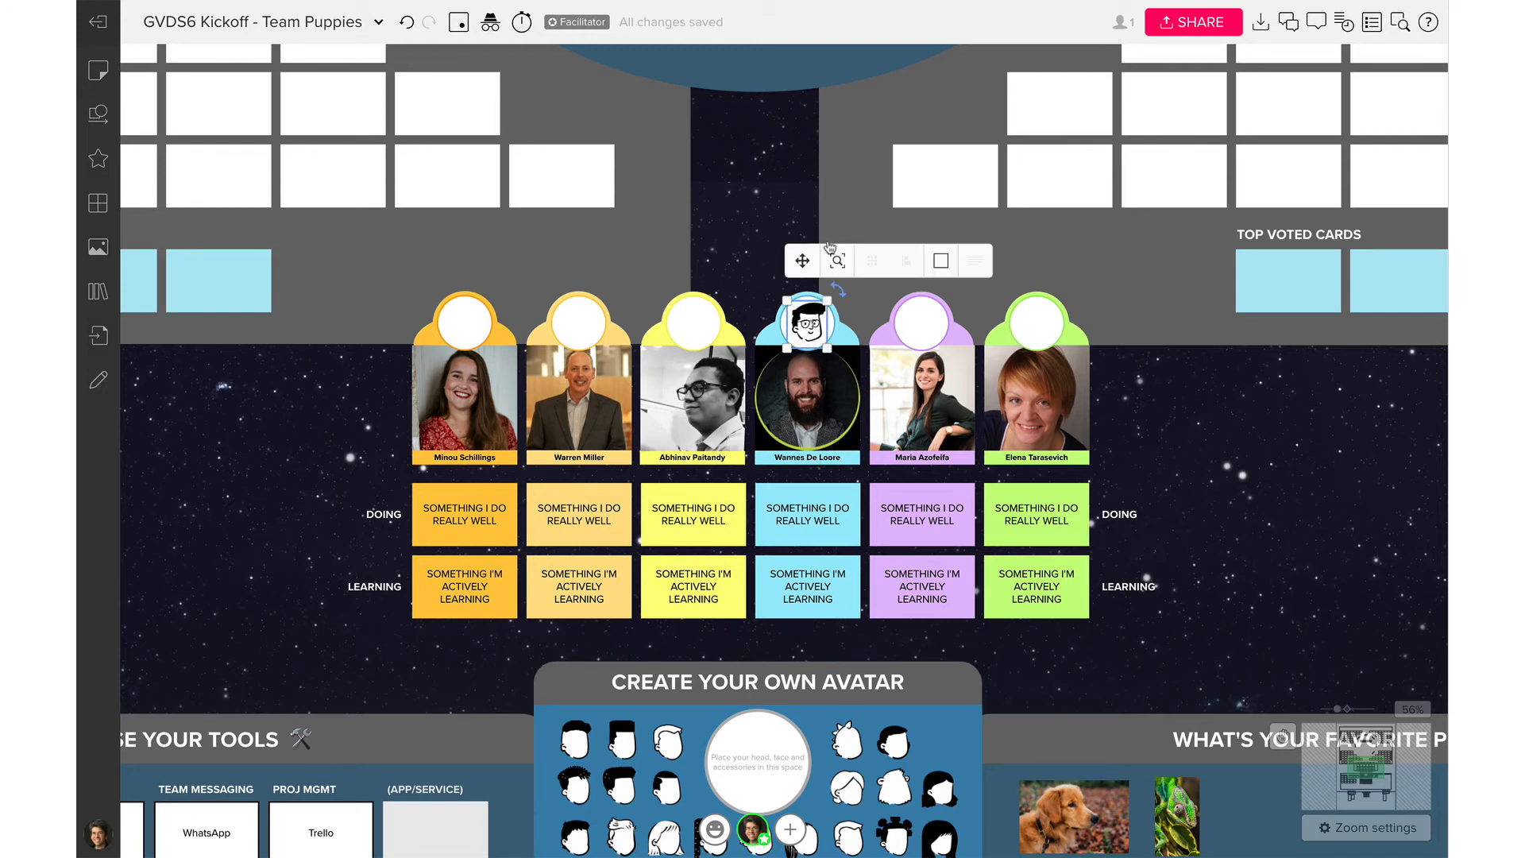
{"action": "scroll", "coordinate": [818, 198], "scroll_direction": "up", "scroll_amount": 5}
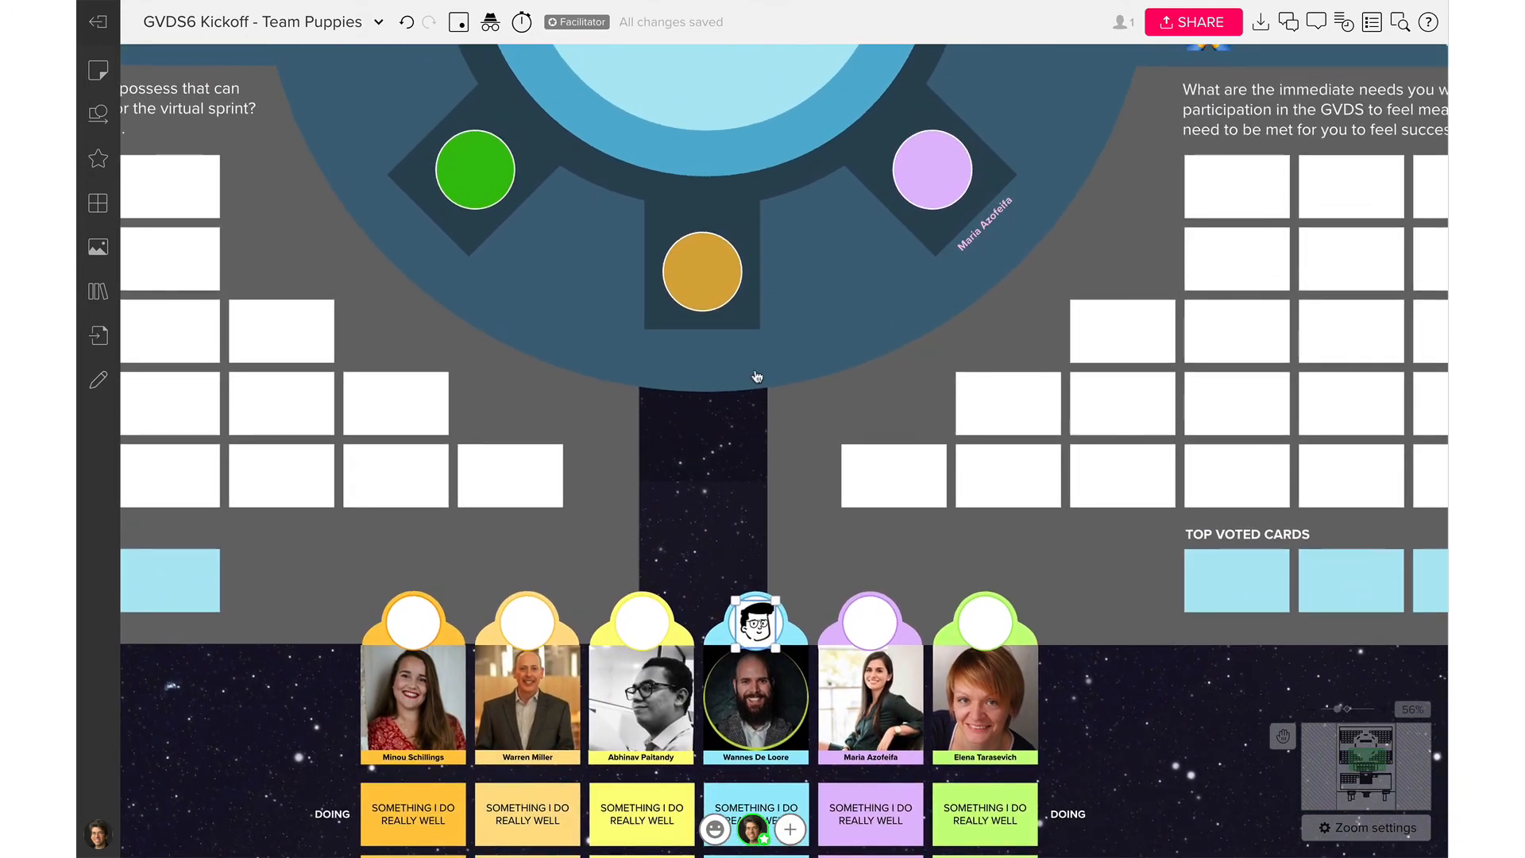
{"action": "scroll", "coordinate": [756, 376], "scroll_direction": "up", "scroll_amount": 6}
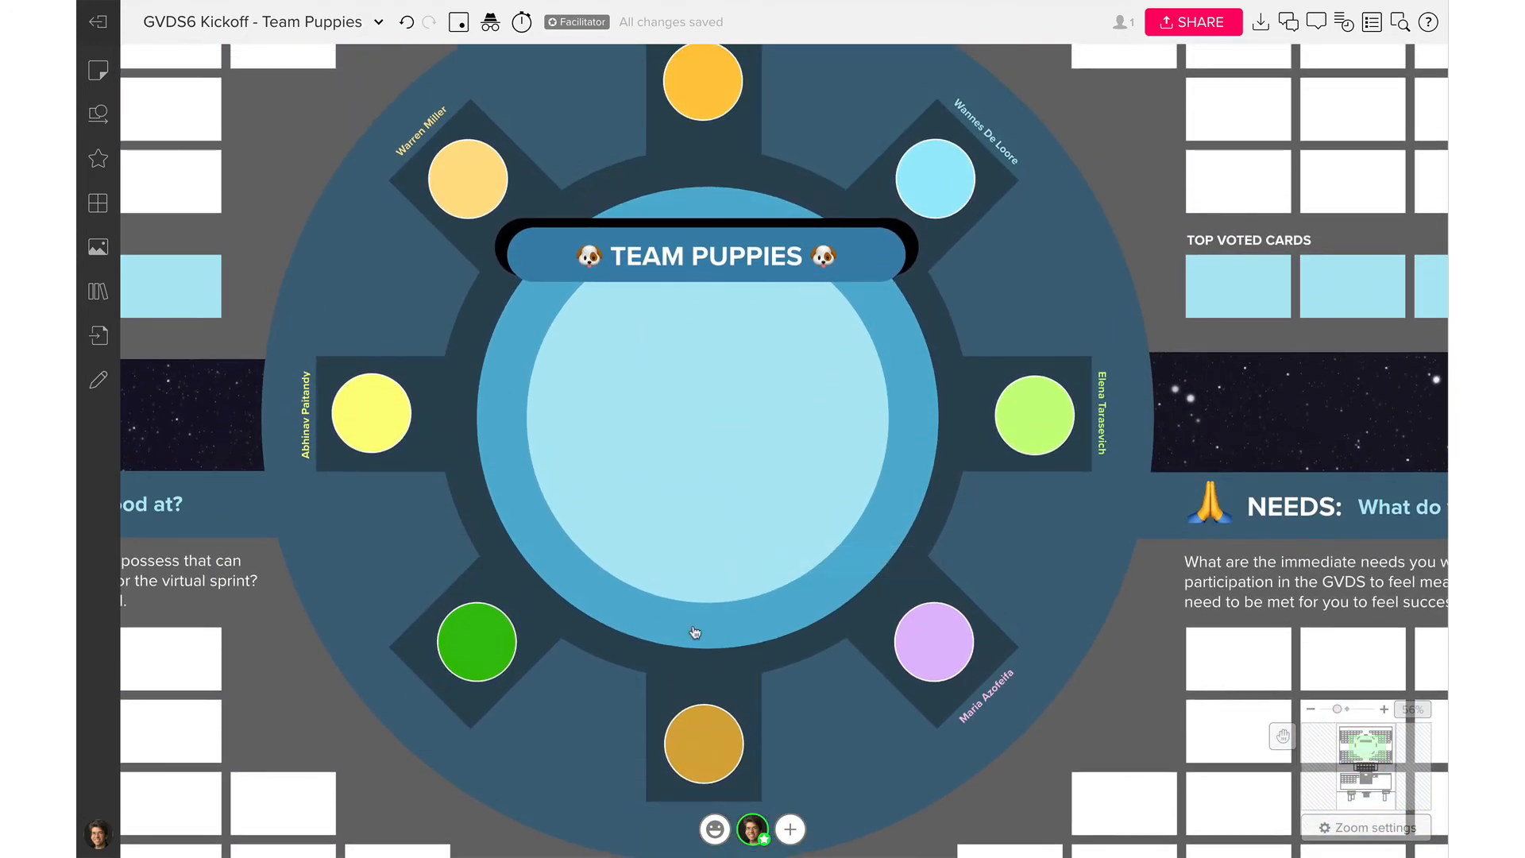
{"action": "scroll", "coordinate": [697, 630], "scroll_direction": "down", "scroll_amount": 8}
{"action": "left_click", "coordinate": [749, 465]}
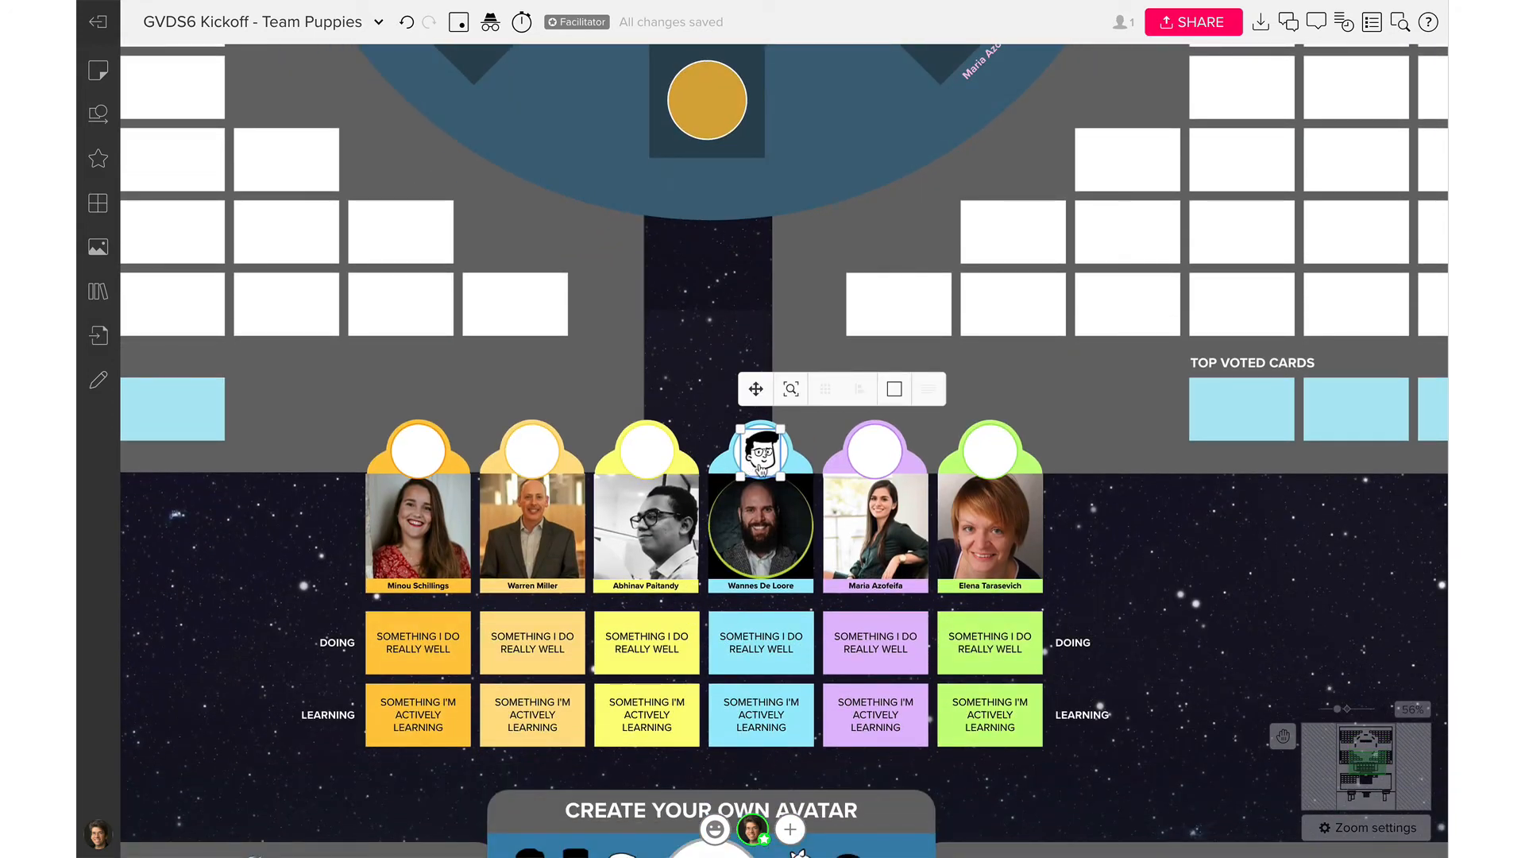
{"action": "key", "text": "ctrl+d"}
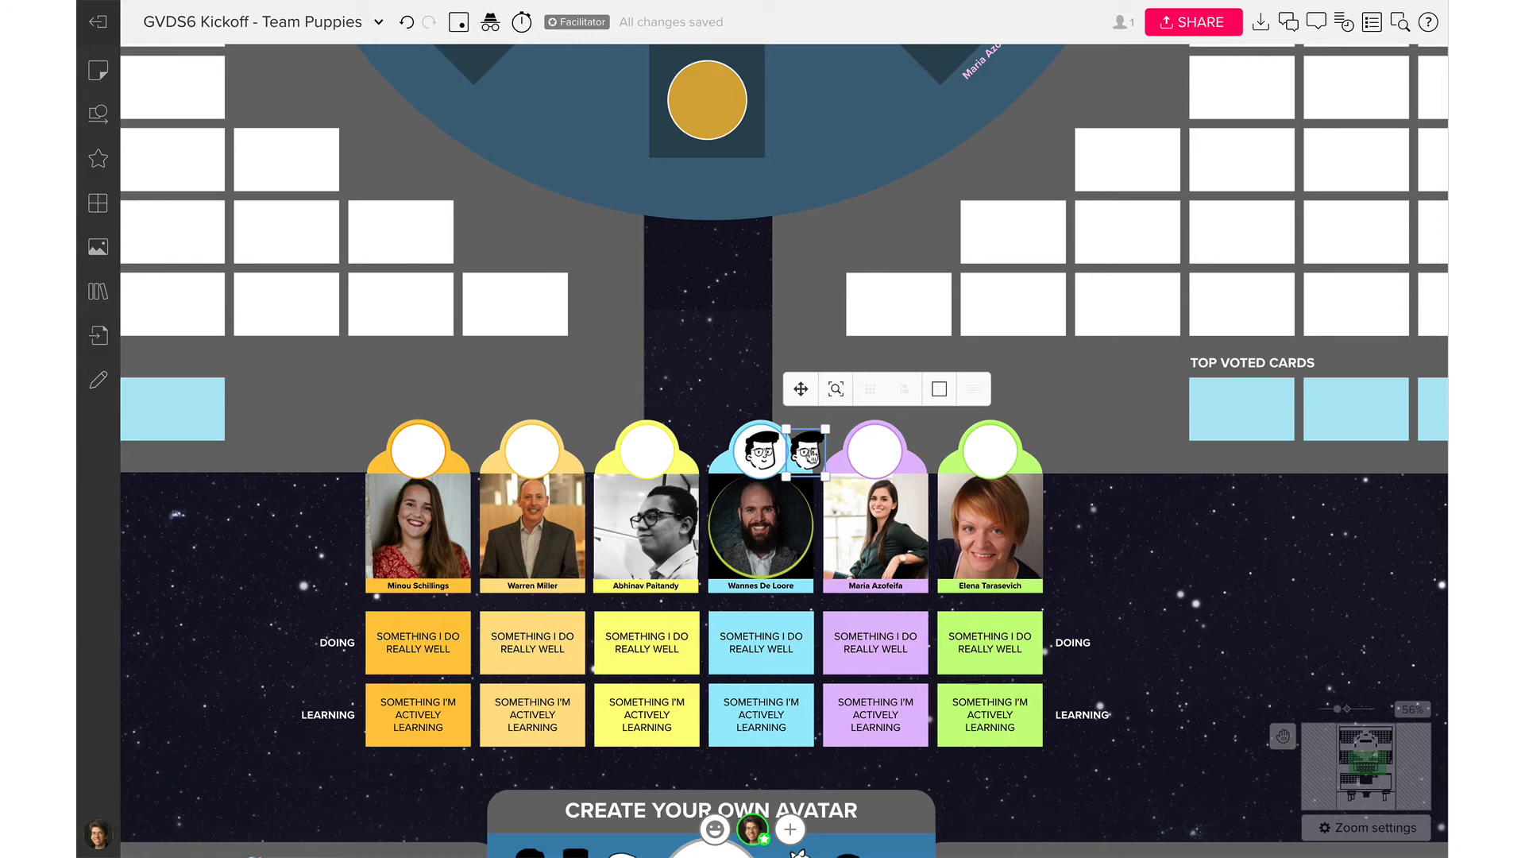
{"action": "left_click_drag", "start_coordinate": [806, 453], "coordinate": [949, 214]}
{"action": "left_click", "coordinate": [1004, 296]}
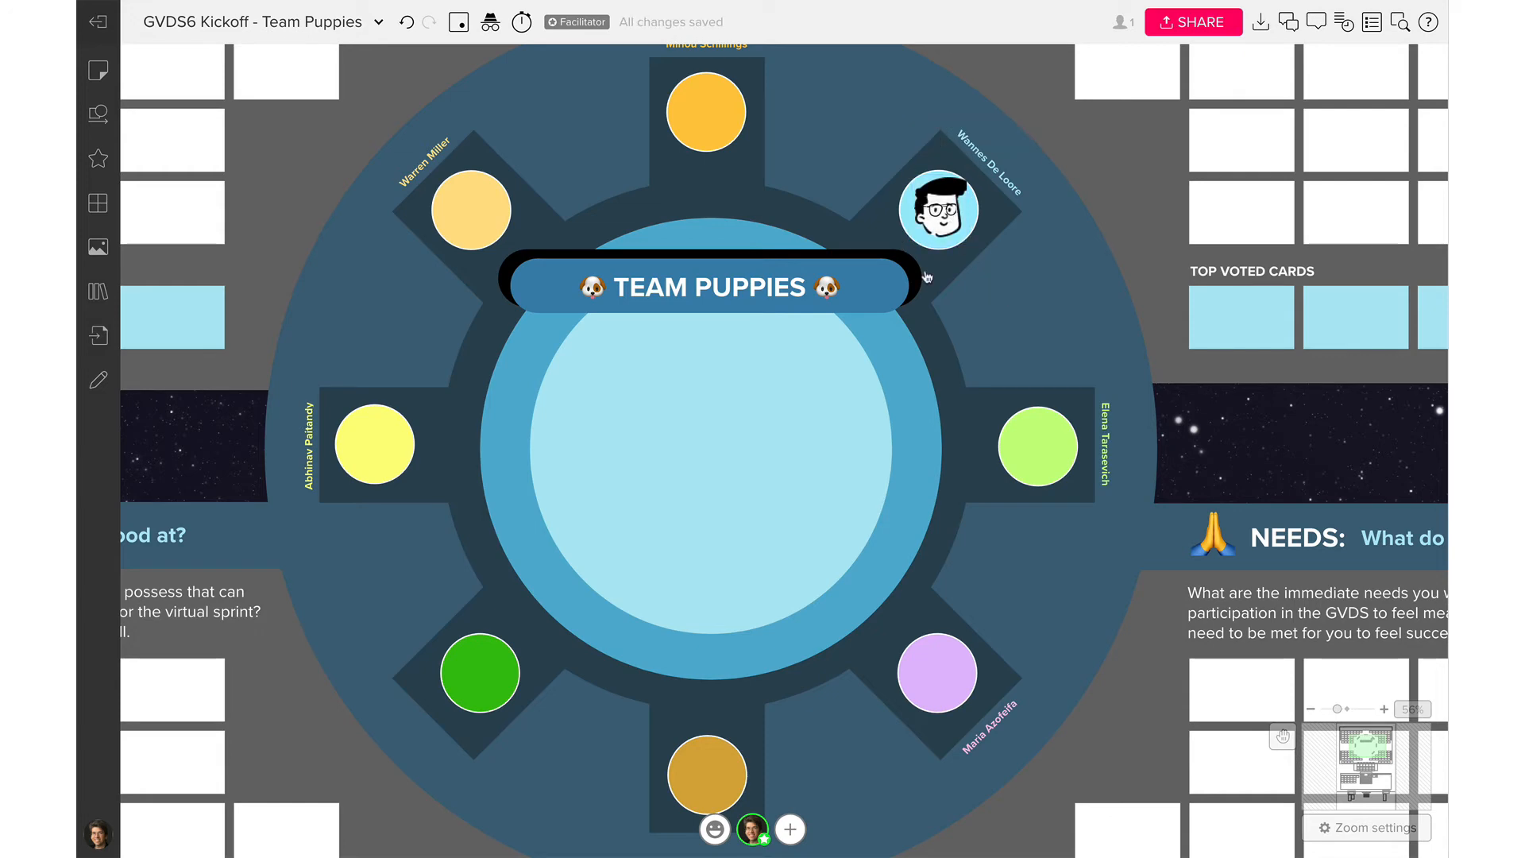
Zoom out to 20% to see the whole Team Canvas, then zoom in to 68% on Personal Goals
{"action": "scroll", "coordinate": [927, 277], "scroll_direction": "up", "scroll_amount": 2}
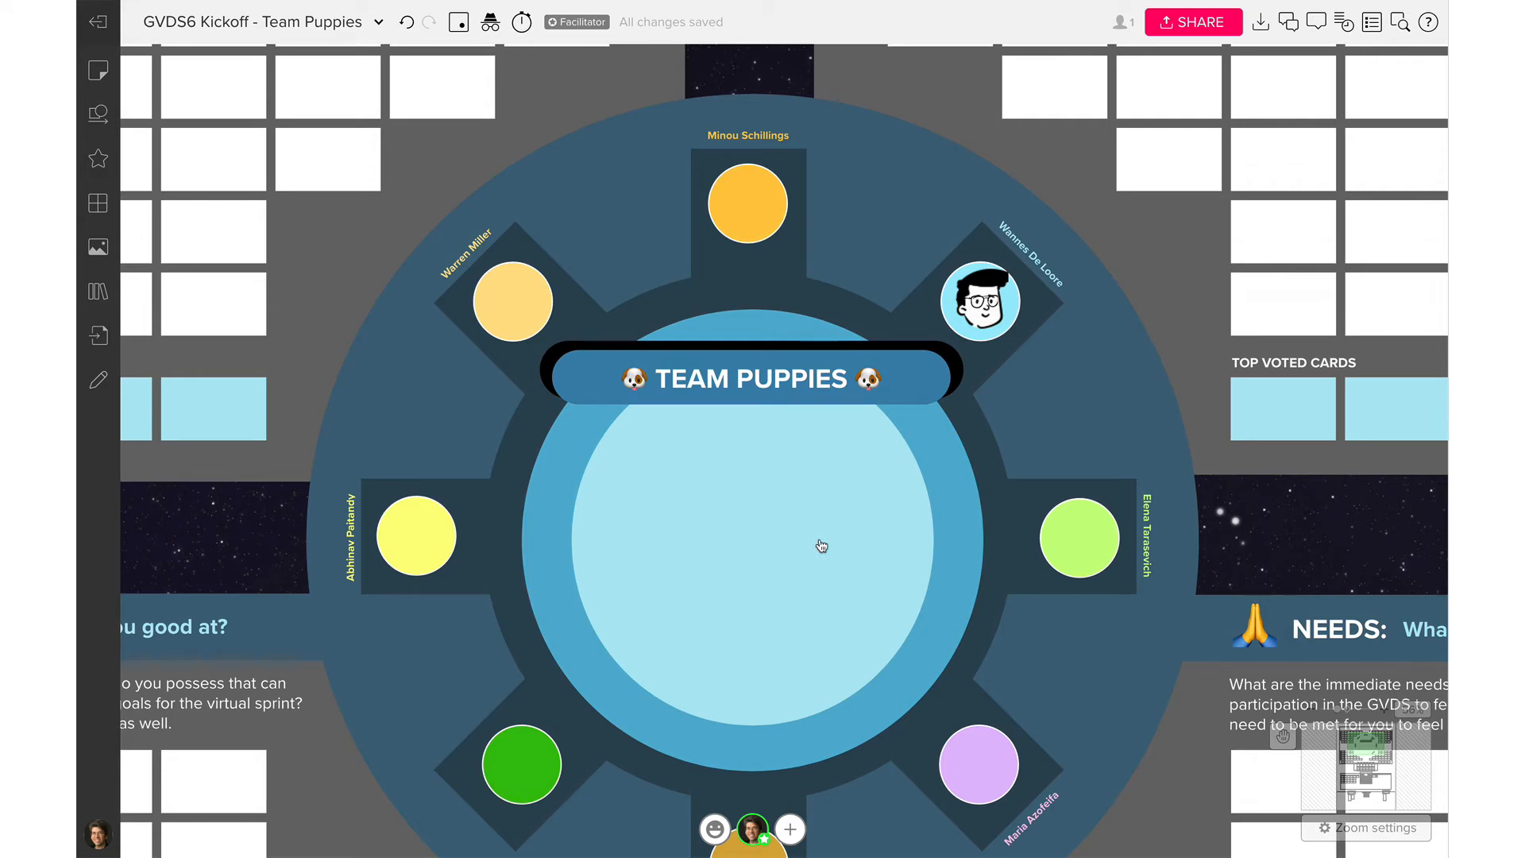
{"action": "scroll", "coordinate": [821, 546], "scroll_direction": "down", "scroll_amount": 5}
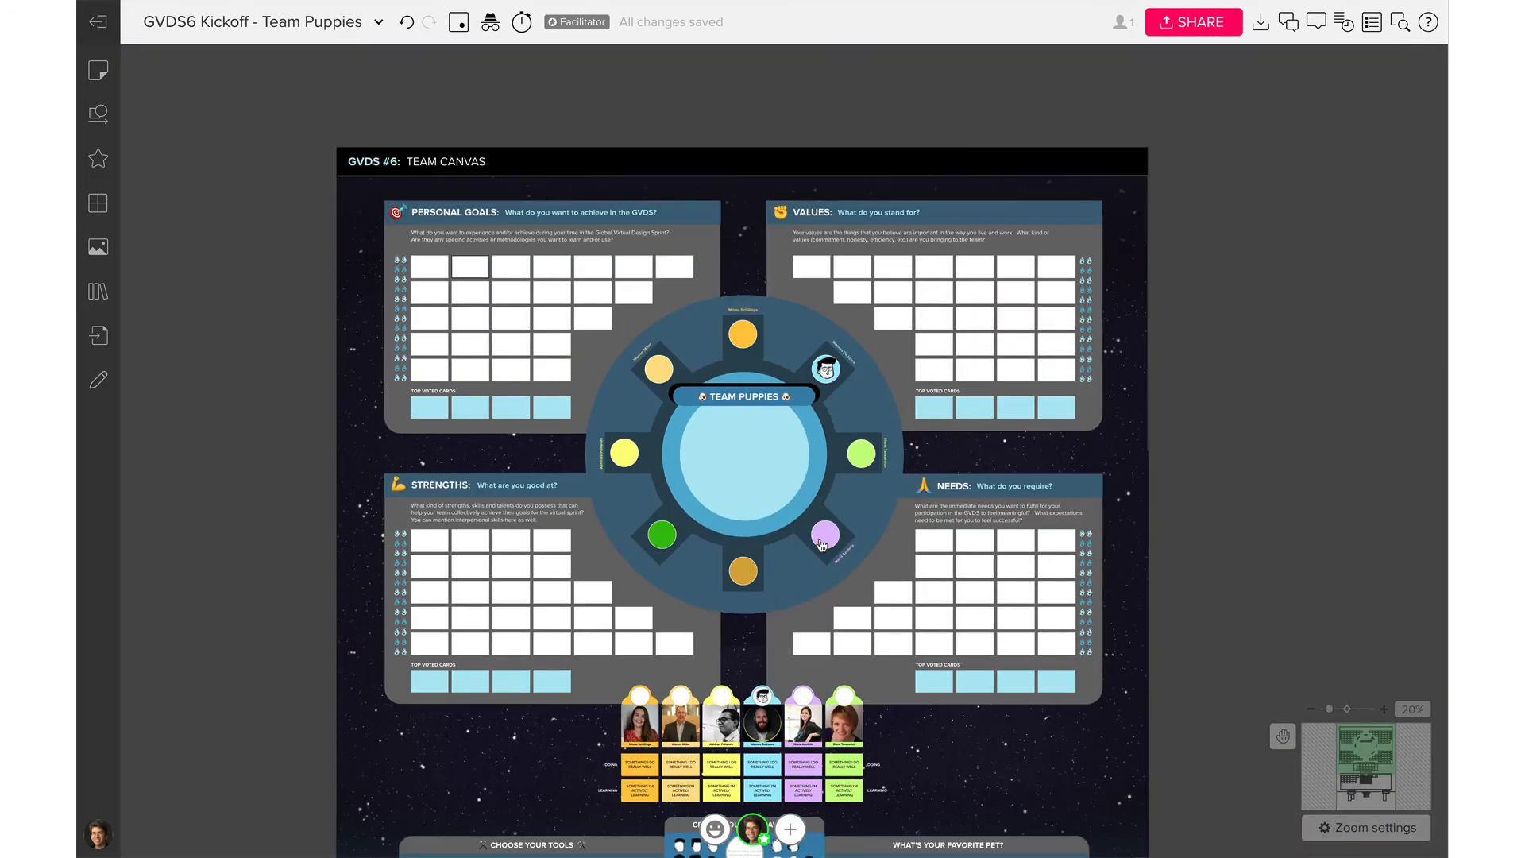
{"action": "scroll", "coordinate": [821, 545], "scroll_direction": "up", "scroll_amount": 3}
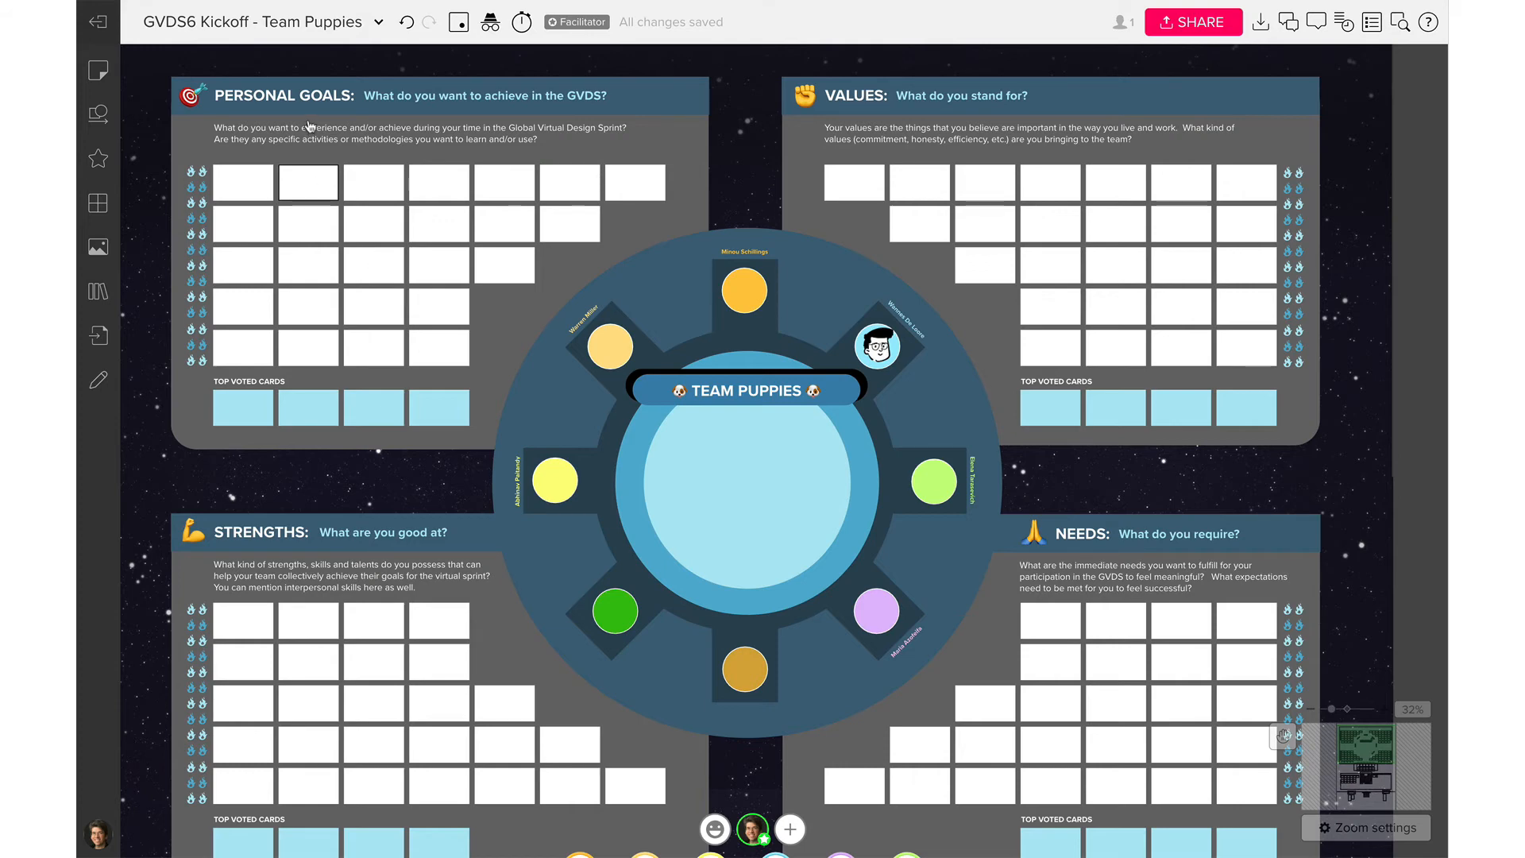
{"action": "scroll", "coordinate": [255, 168], "scroll_direction": "left", "scroll_amount": 4}
{"action": "scroll", "coordinate": [255, 167], "scroll_direction": "up", "scroll_amount": 1}
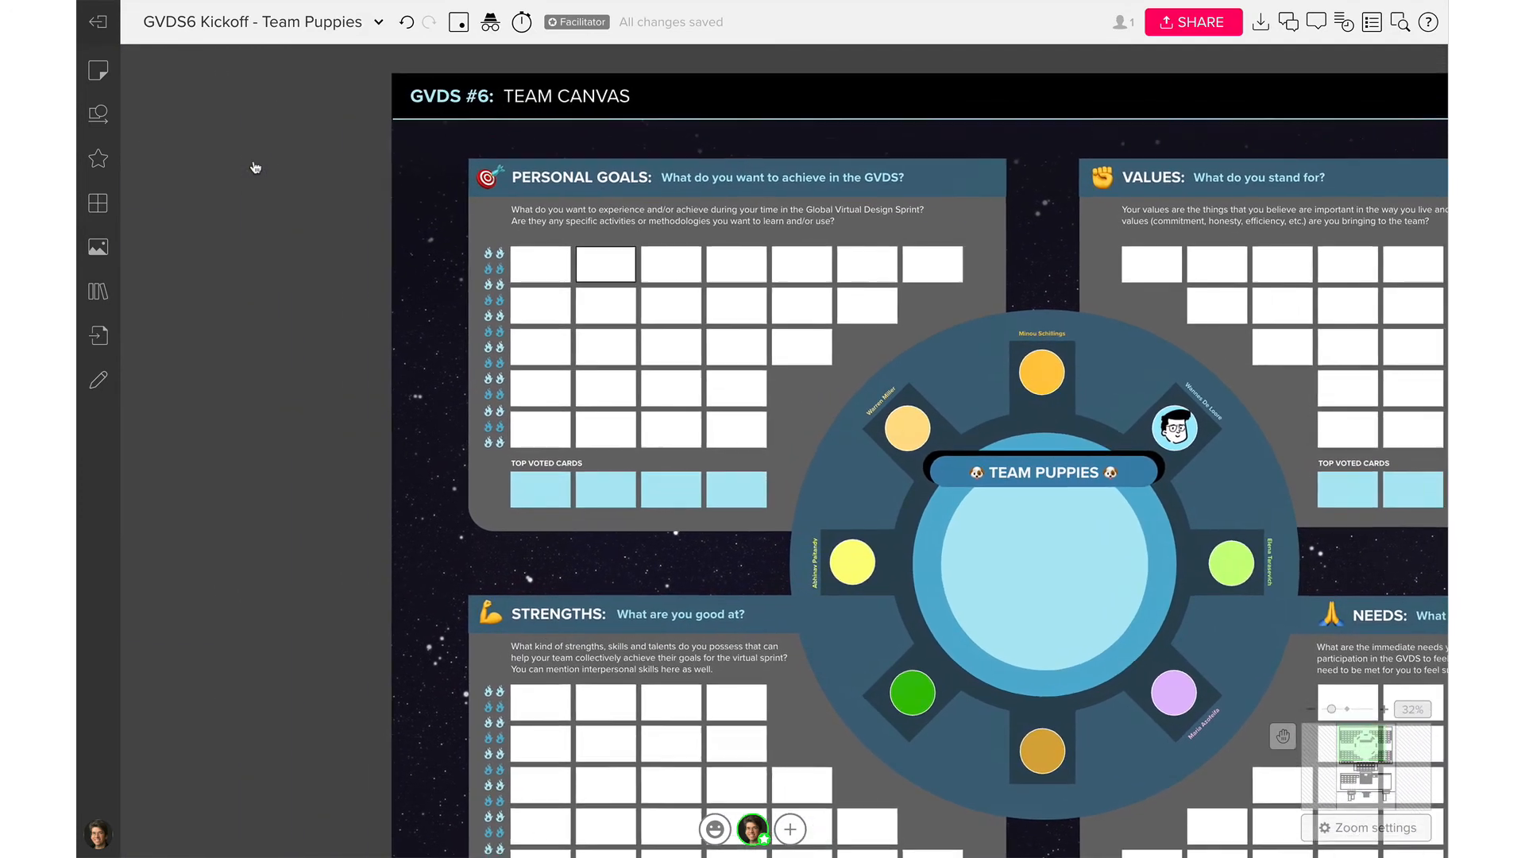
{"action": "scroll", "coordinate": [255, 167], "scroll_direction": "left", "scroll_amount": 1}
{"action": "scroll", "coordinate": [255, 168], "scroll_direction": "up", "scroll_amount": 1}
{"action": "key", "text": "ctrl+plus"}
{"action": "key", "text": "ctrl+plus"}
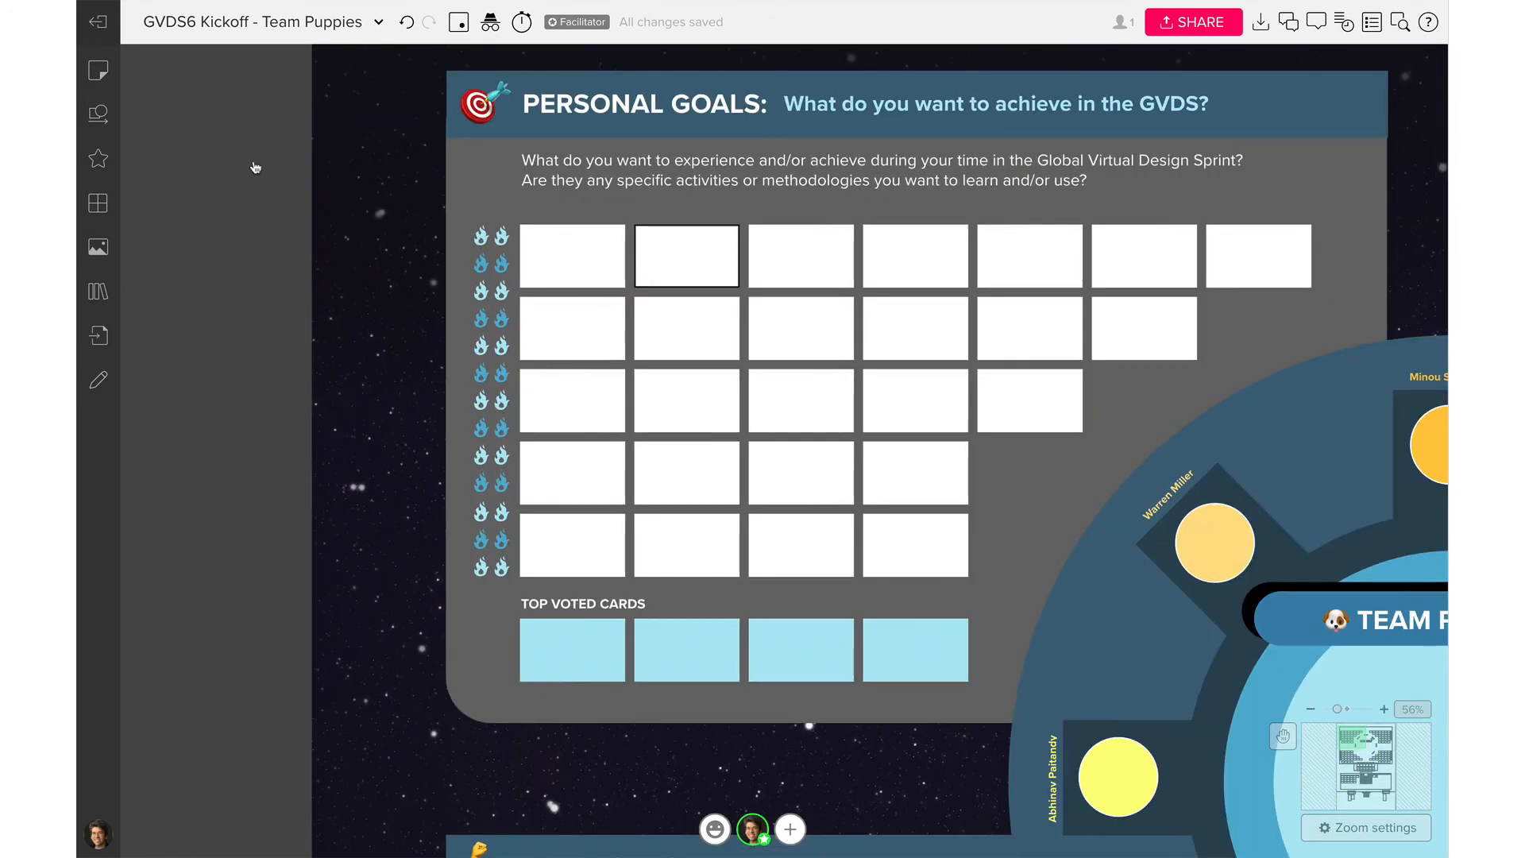
{"action": "key", "text": "ctrl+plus"}
{"action": "scroll", "coordinate": [255, 168], "scroll_direction": "up", "scroll_amount": 2}
{"action": "scroll", "coordinate": [254, 167], "scroll_direction": "right", "scroll_amount": 1}
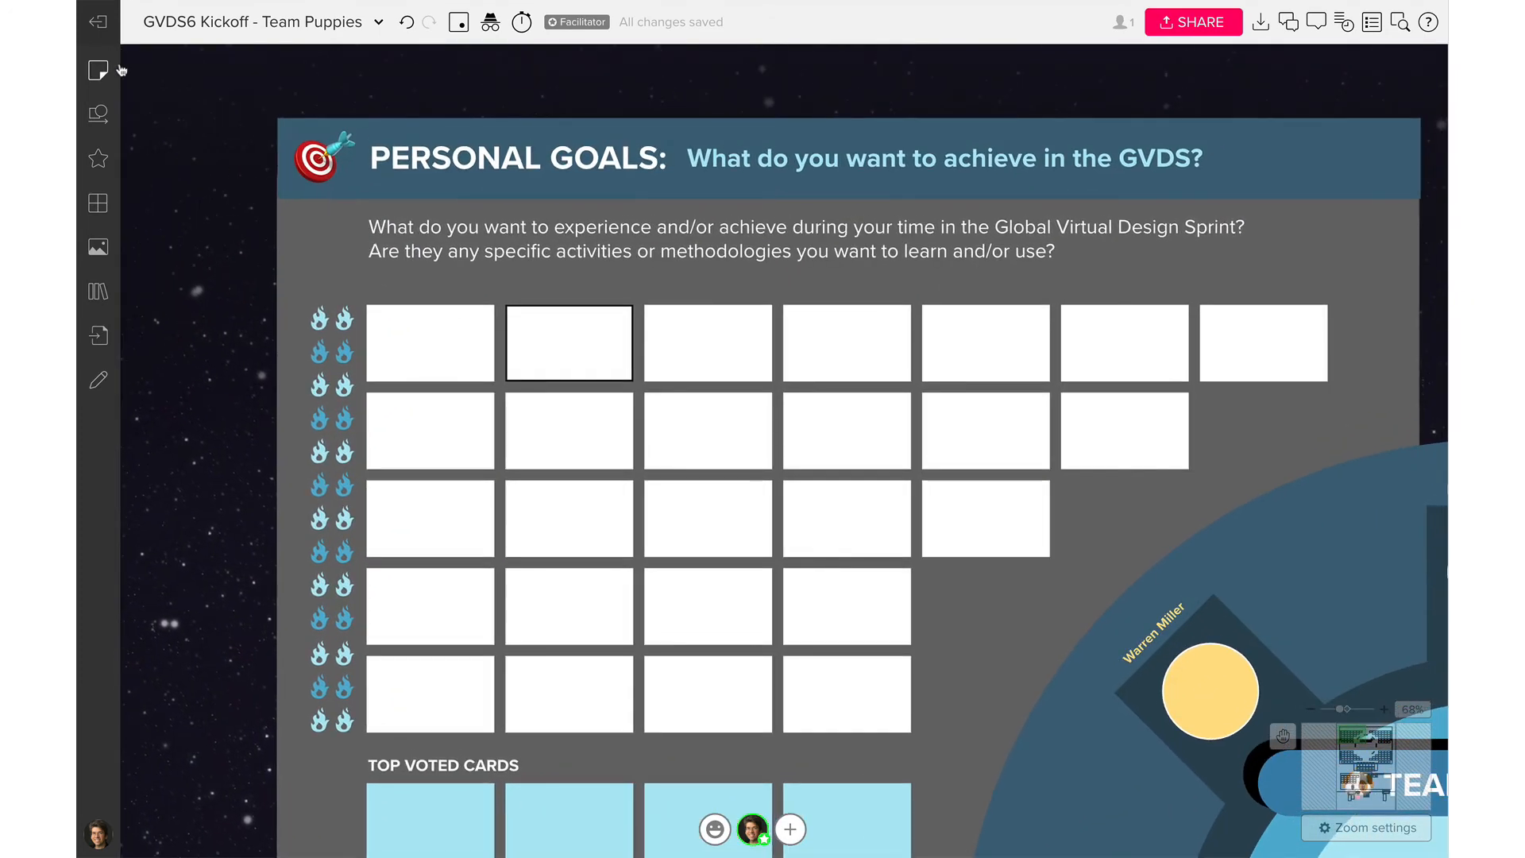
Remove the second card's border and write 'Become a better virtual facilitator for my workplace' in the first card
{"action": "left_click", "coordinate": [556, 322]}
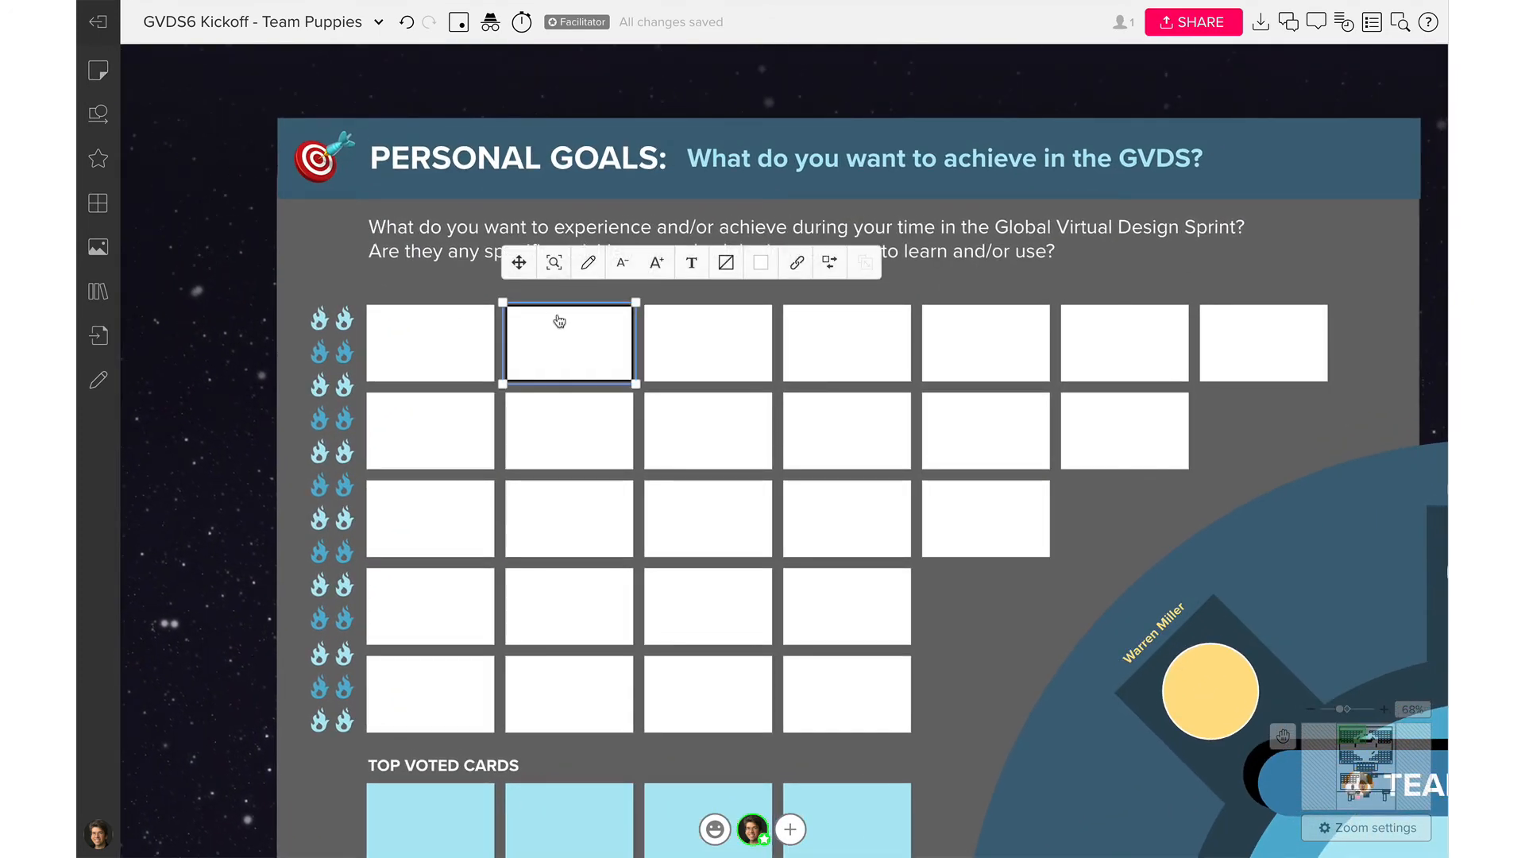
{"action": "left_click", "coordinate": [726, 263]}
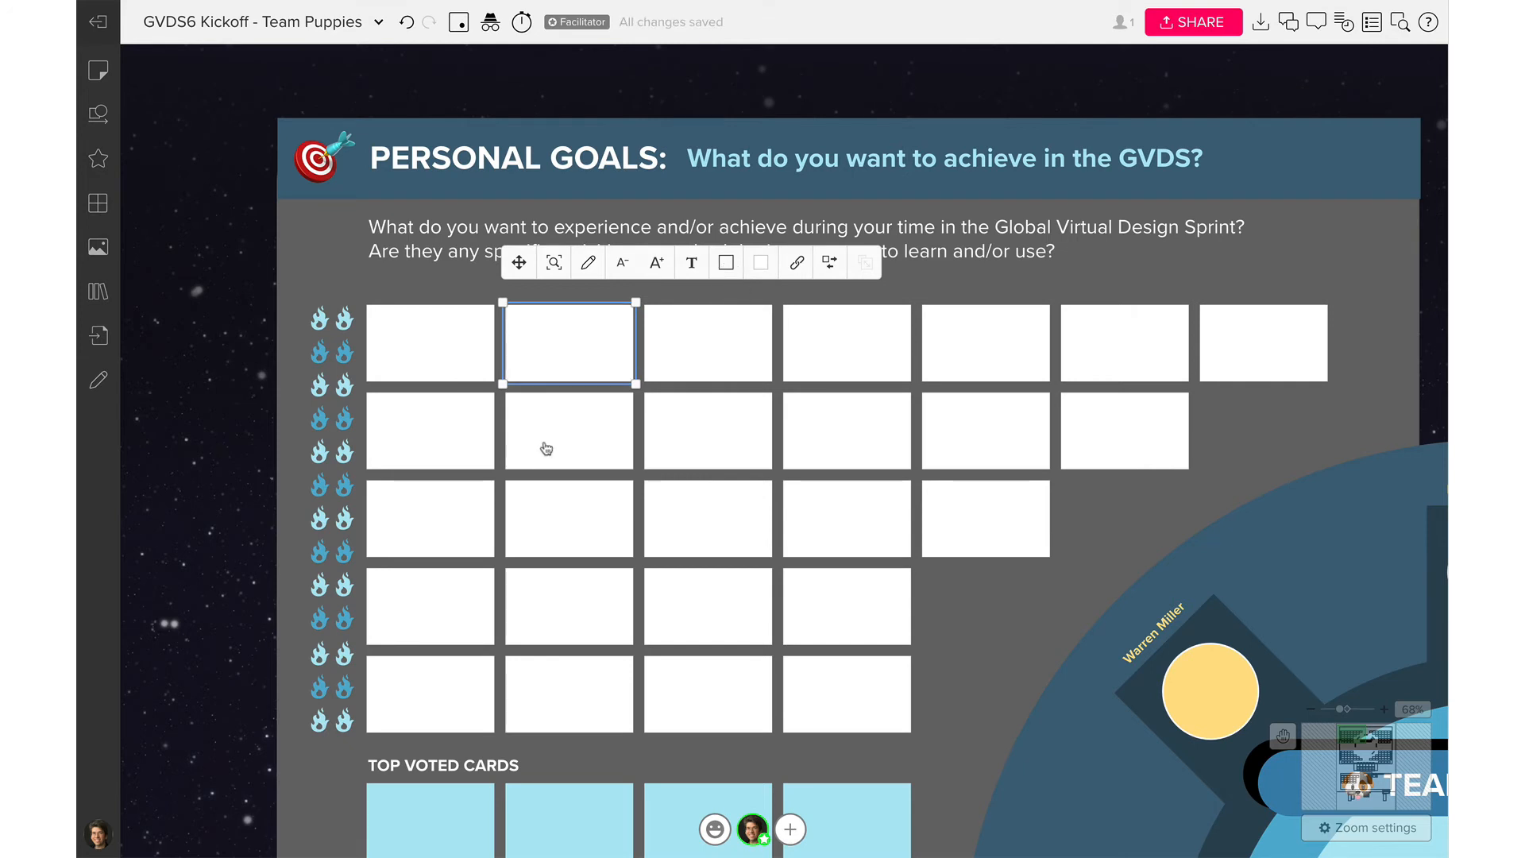
{"action": "left_click", "coordinate": [445, 345]}
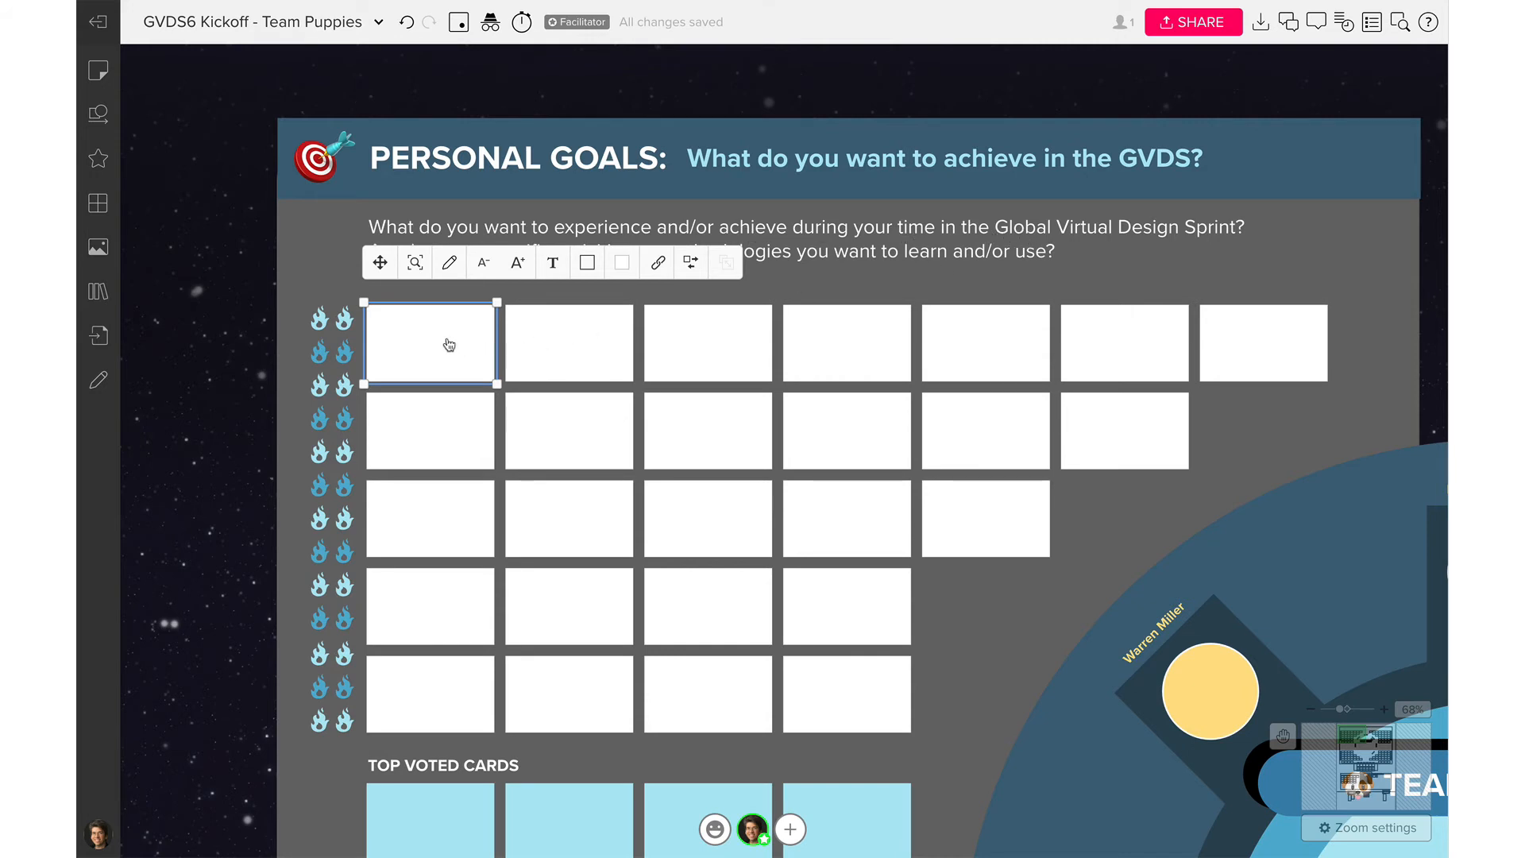
{"action": "type", "text": "Become a better virtual facilitator for "}
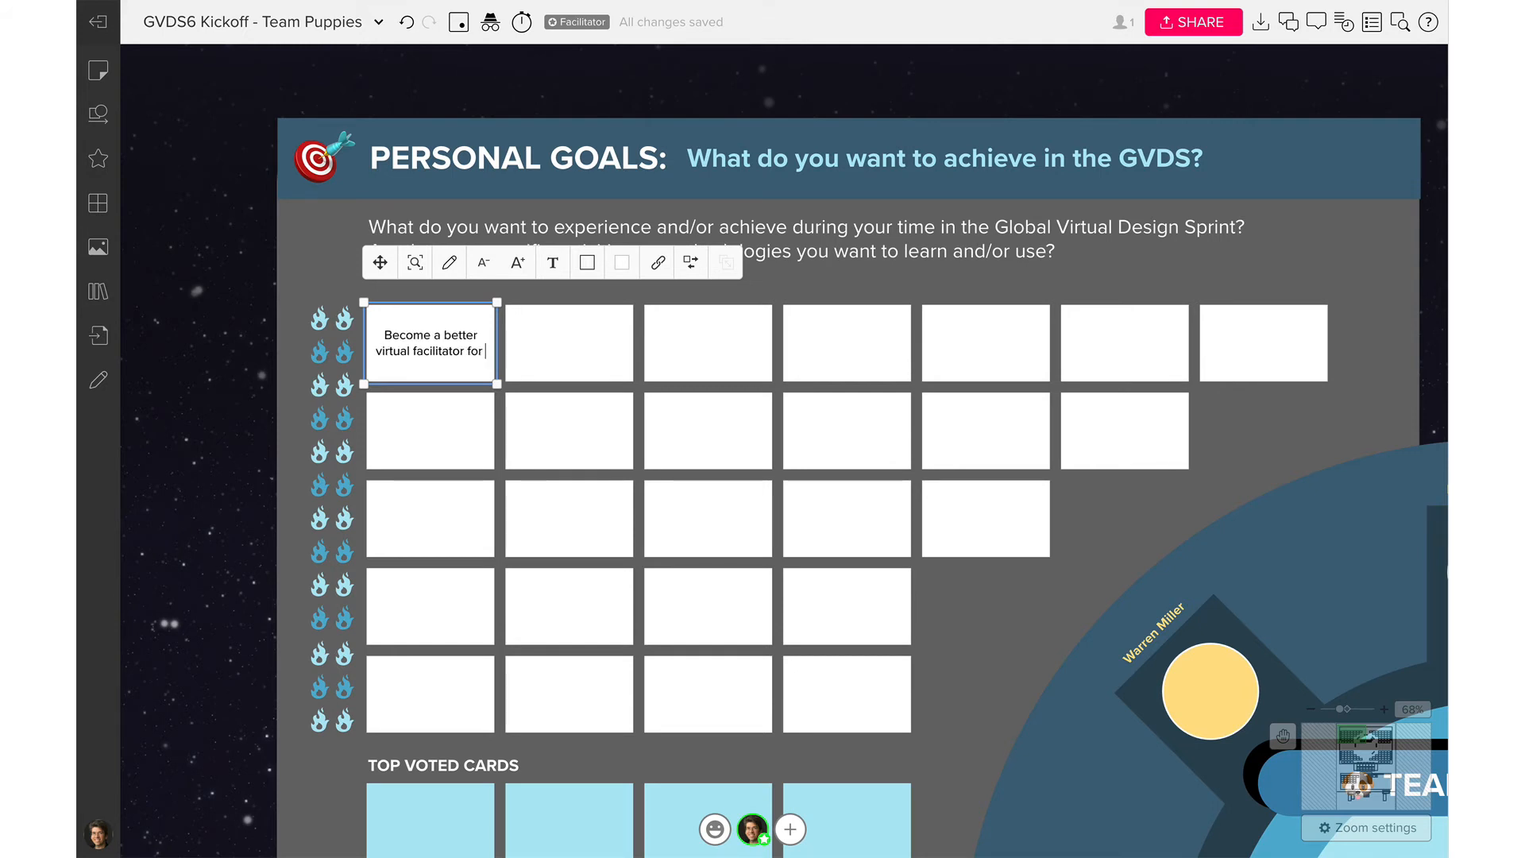
{"action": "type", "text": "my"}
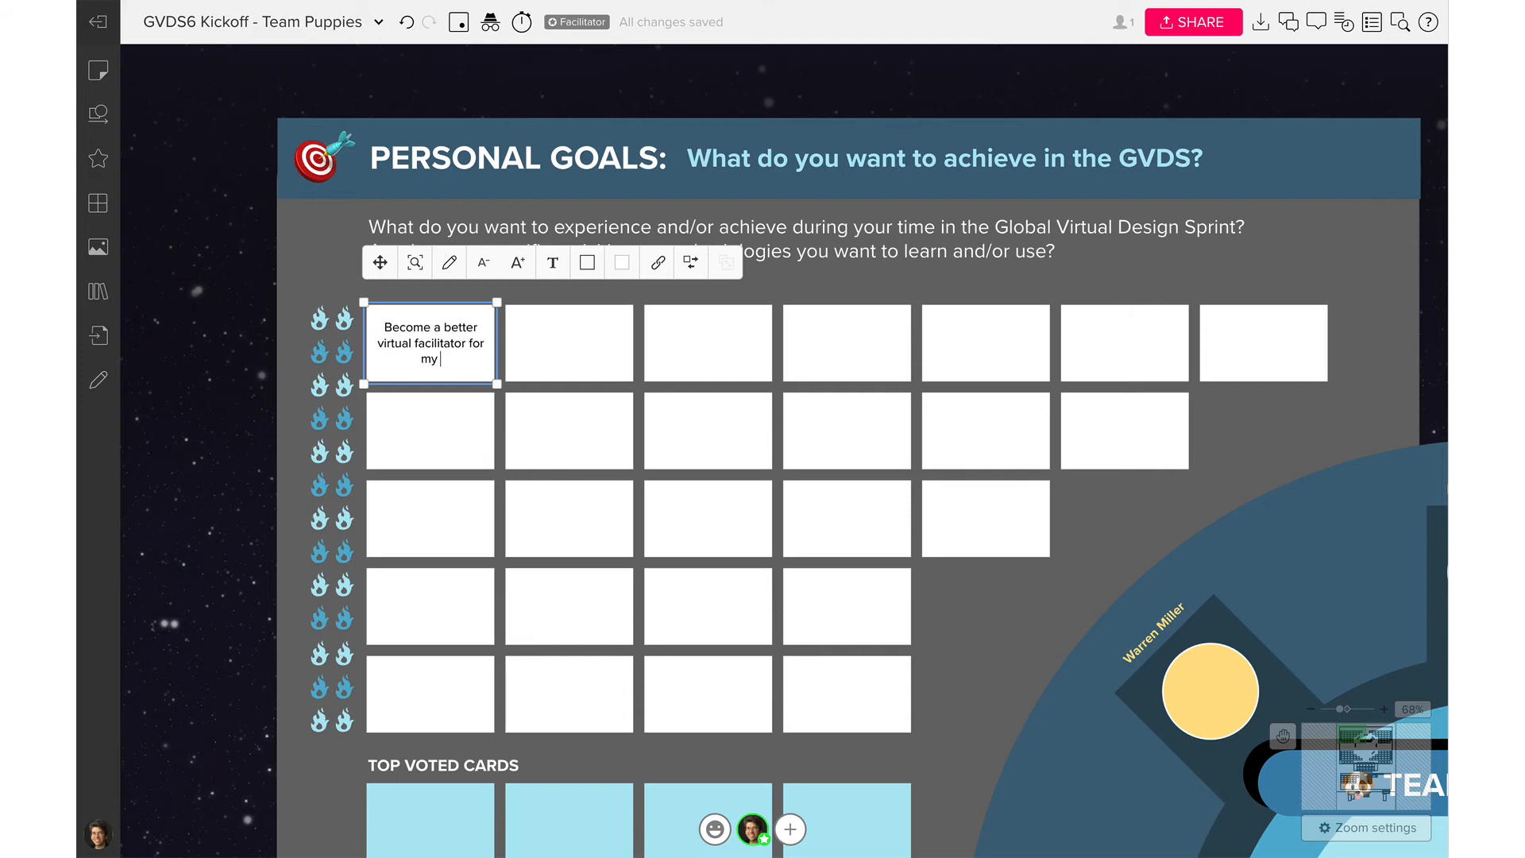
{"action": "type", "text": " workplace"}
Extend the first card's goal with 'so that I can gain more responbil'
{"action": "left_click", "coordinate": [558, 436]}
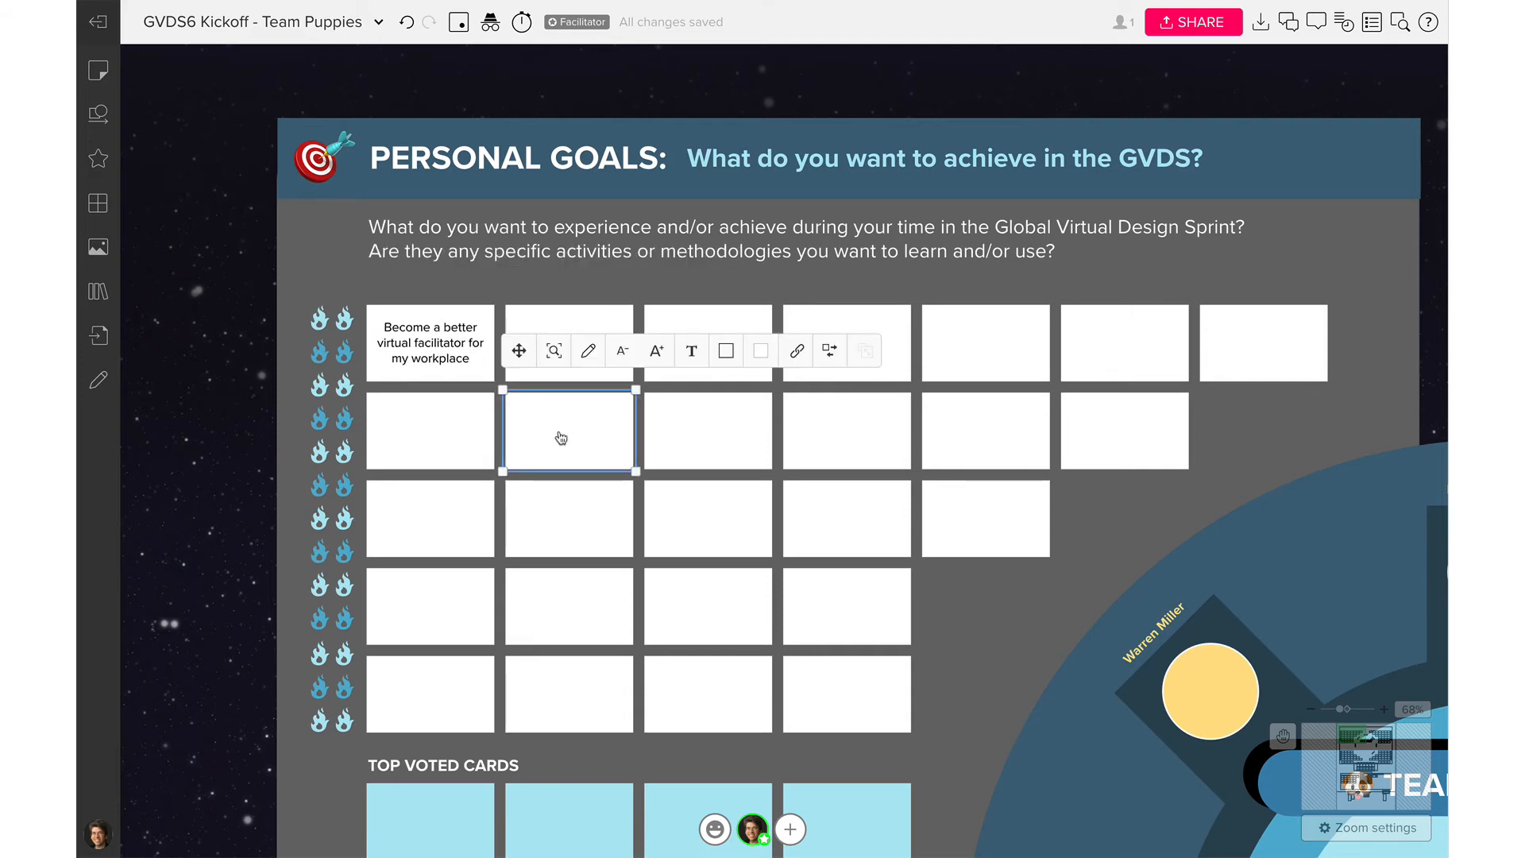
{"action": "left_click", "coordinate": [600, 334]}
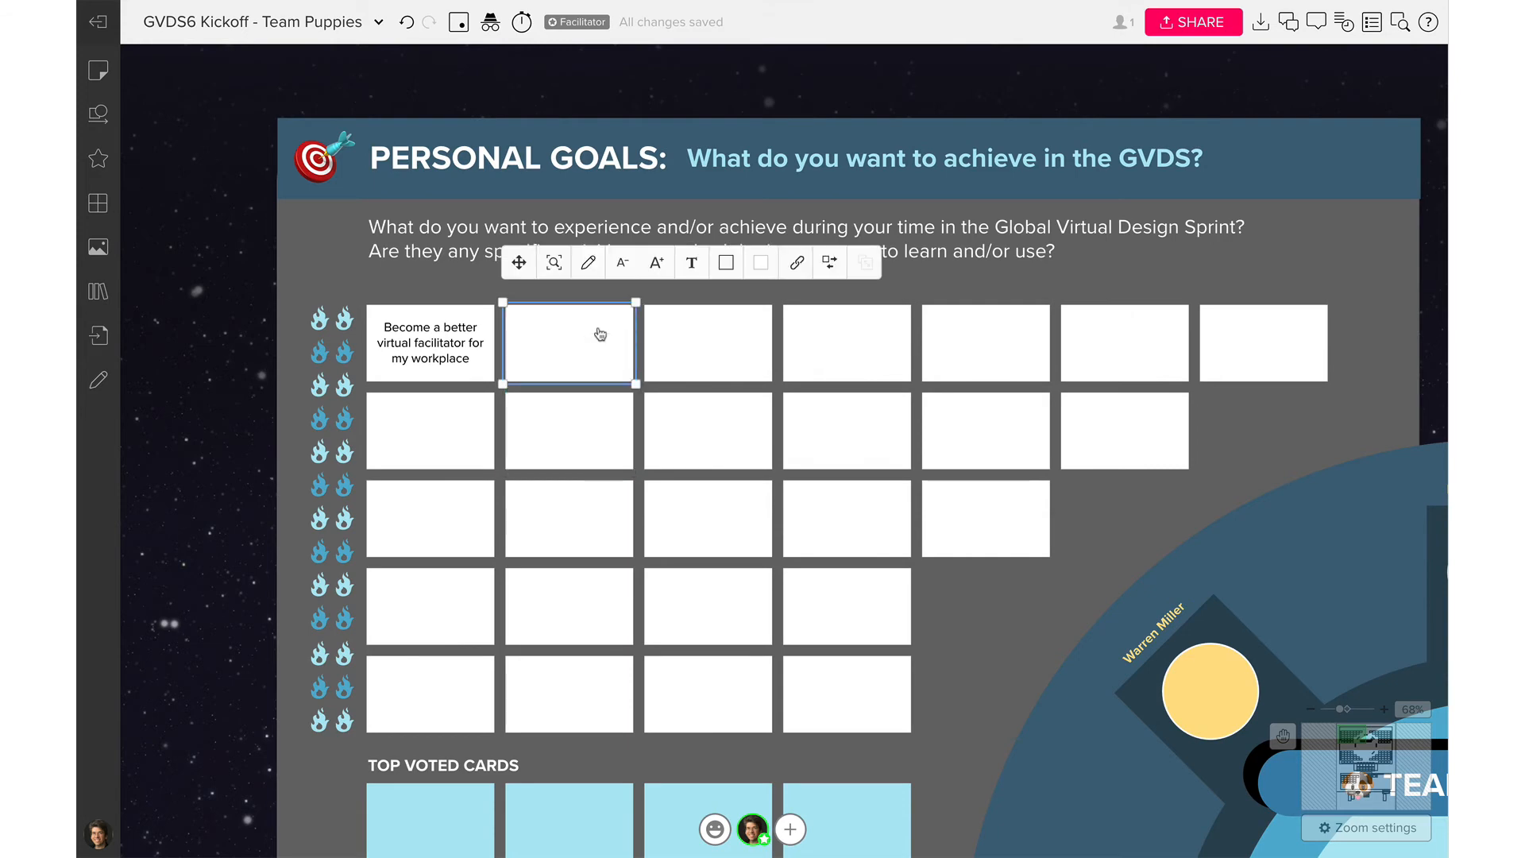
{"action": "scroll", "coordinate": [600, 334], "scroll_direction": "up", "scroll_amount": 5}
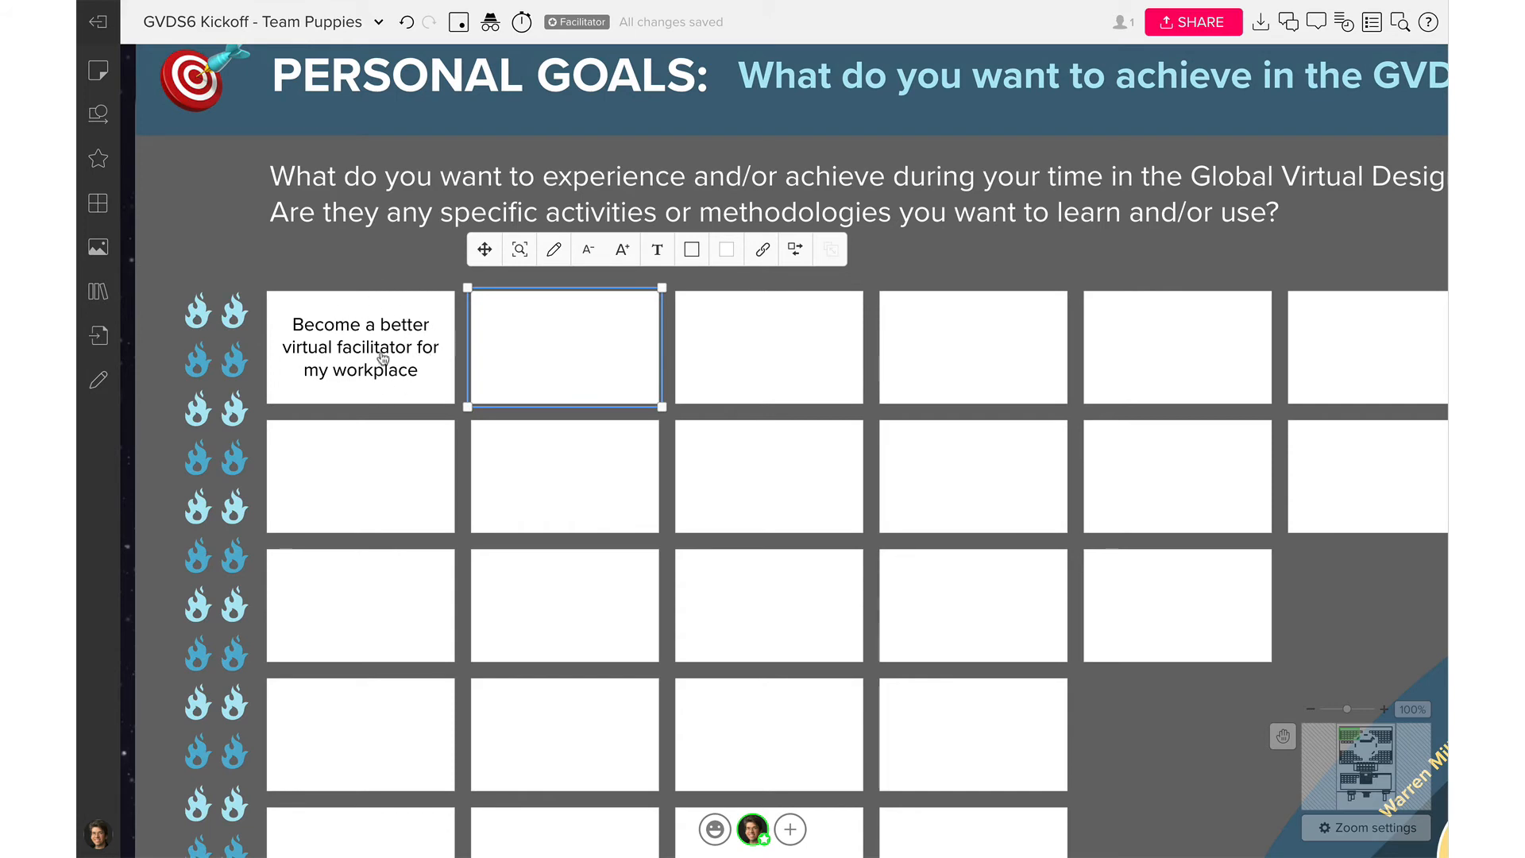
{"action": "left_click", "coordinate": [354, 335]}
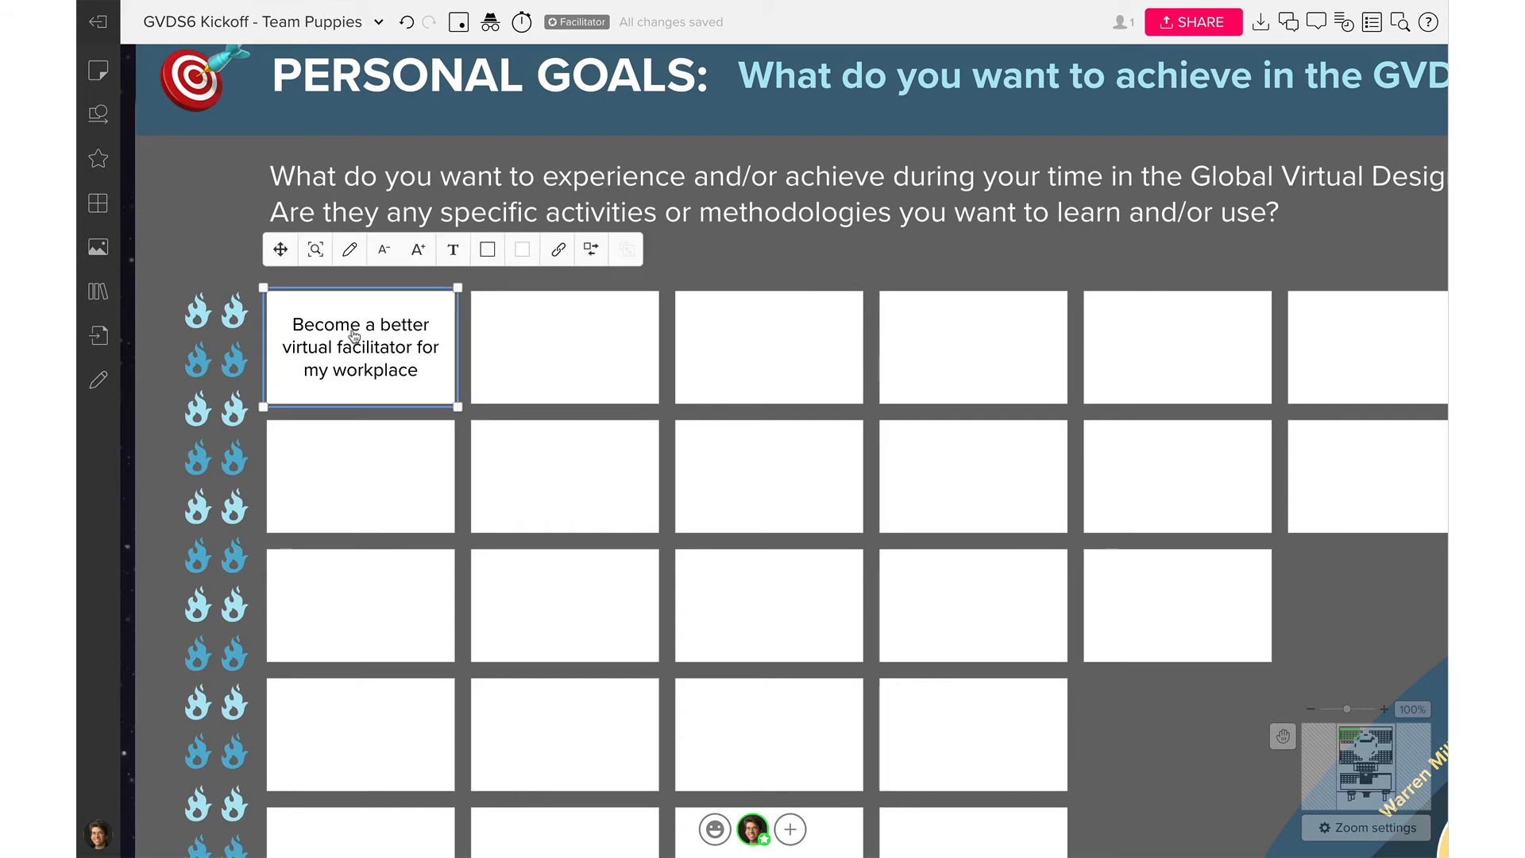
{"action": "double_click", "coordinate": [430, 375]}
{"action": "left_click", "coordinate": [427, 379]}
{"action": "type", "text": "so that I can "}
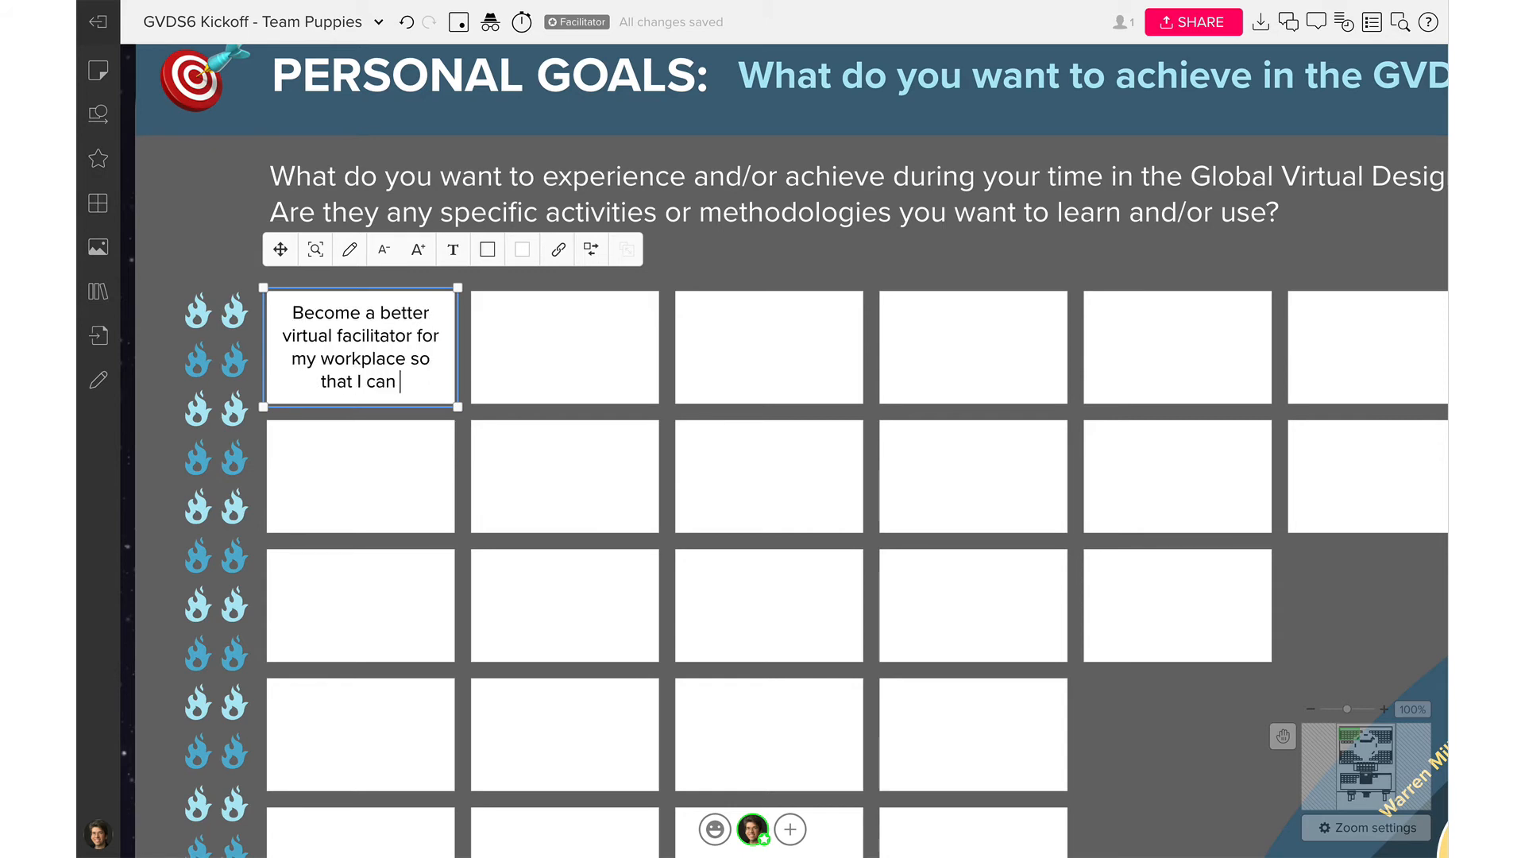
{"action": "type", "text": "gain more responbil"}
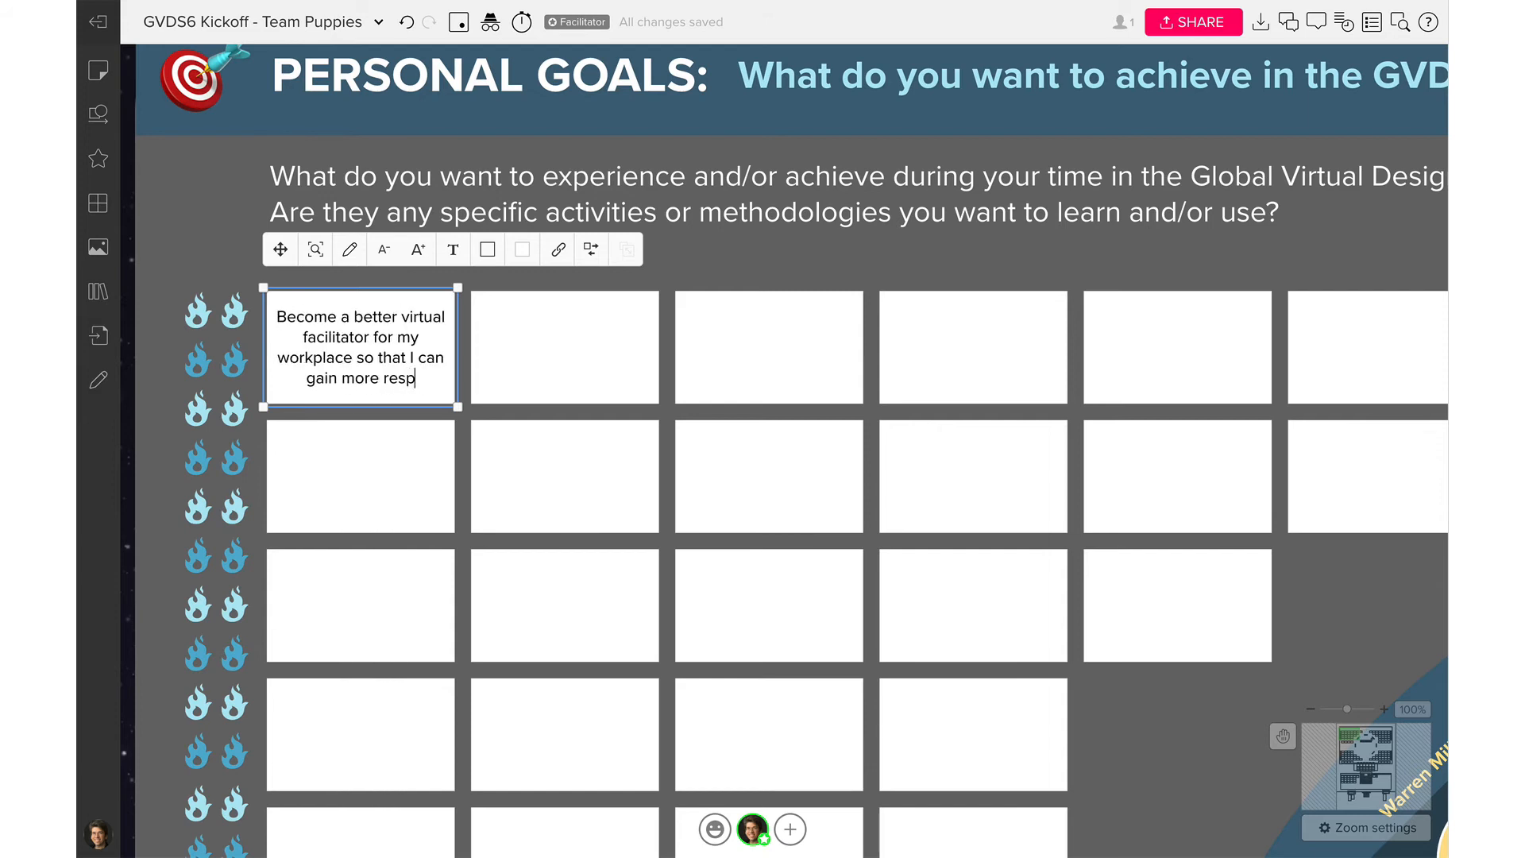